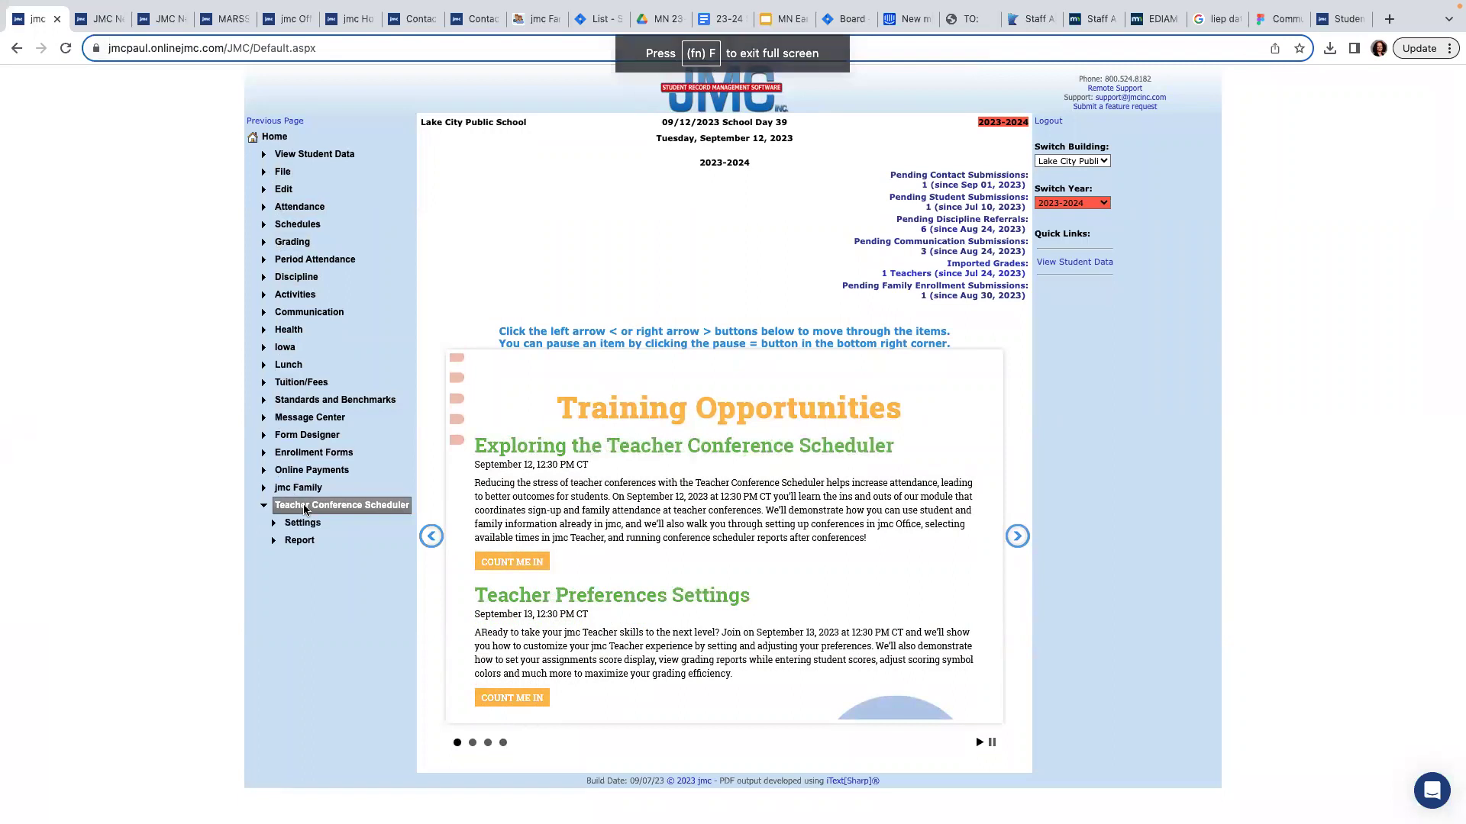
Step: Open the Teacher Conference Scheduler settings, view the editable fields of the 10/27/2023 conference date, and leave them without saving
left_click(292, 525)
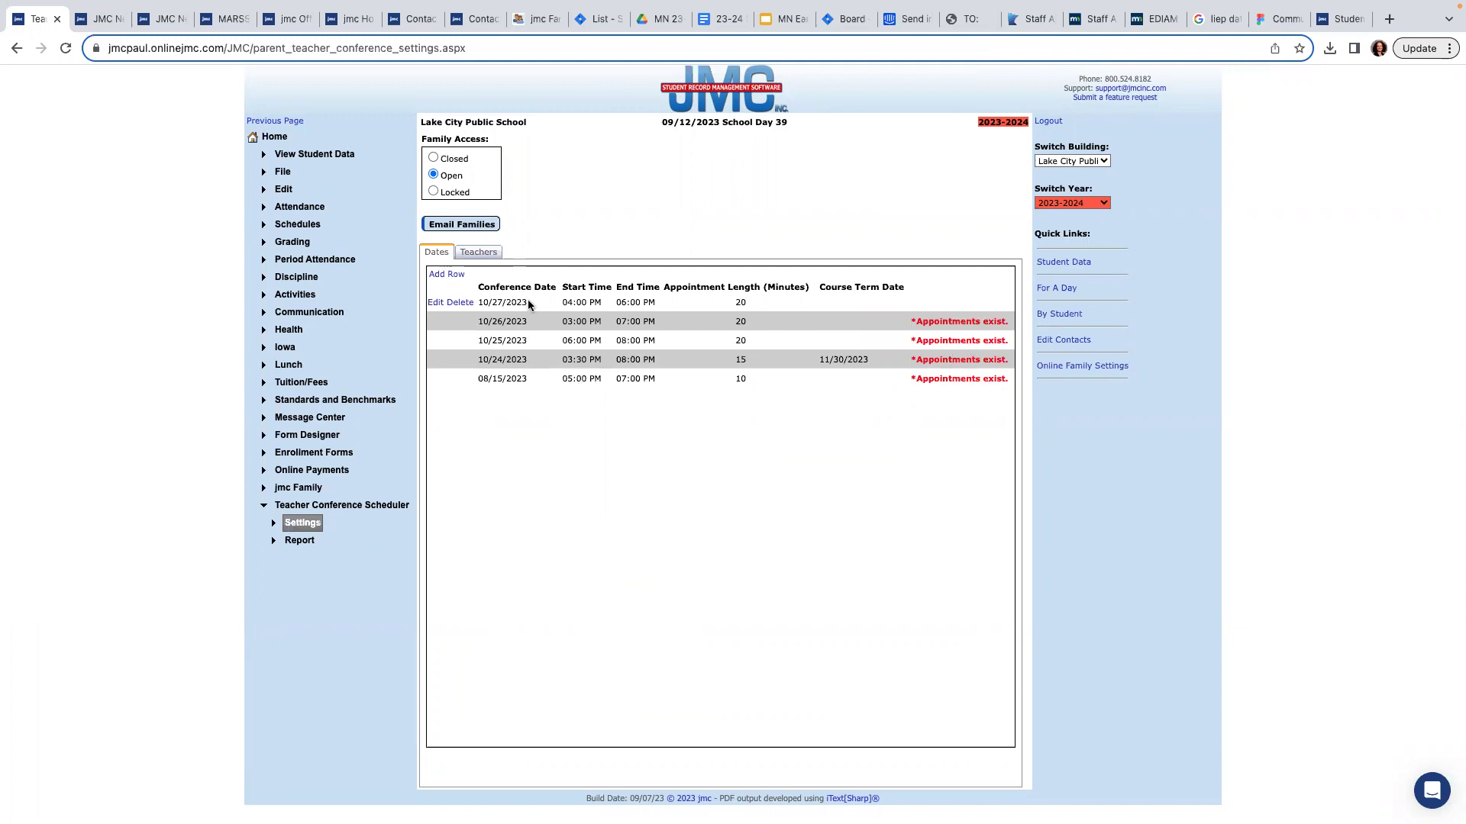
left_click(439, 305)
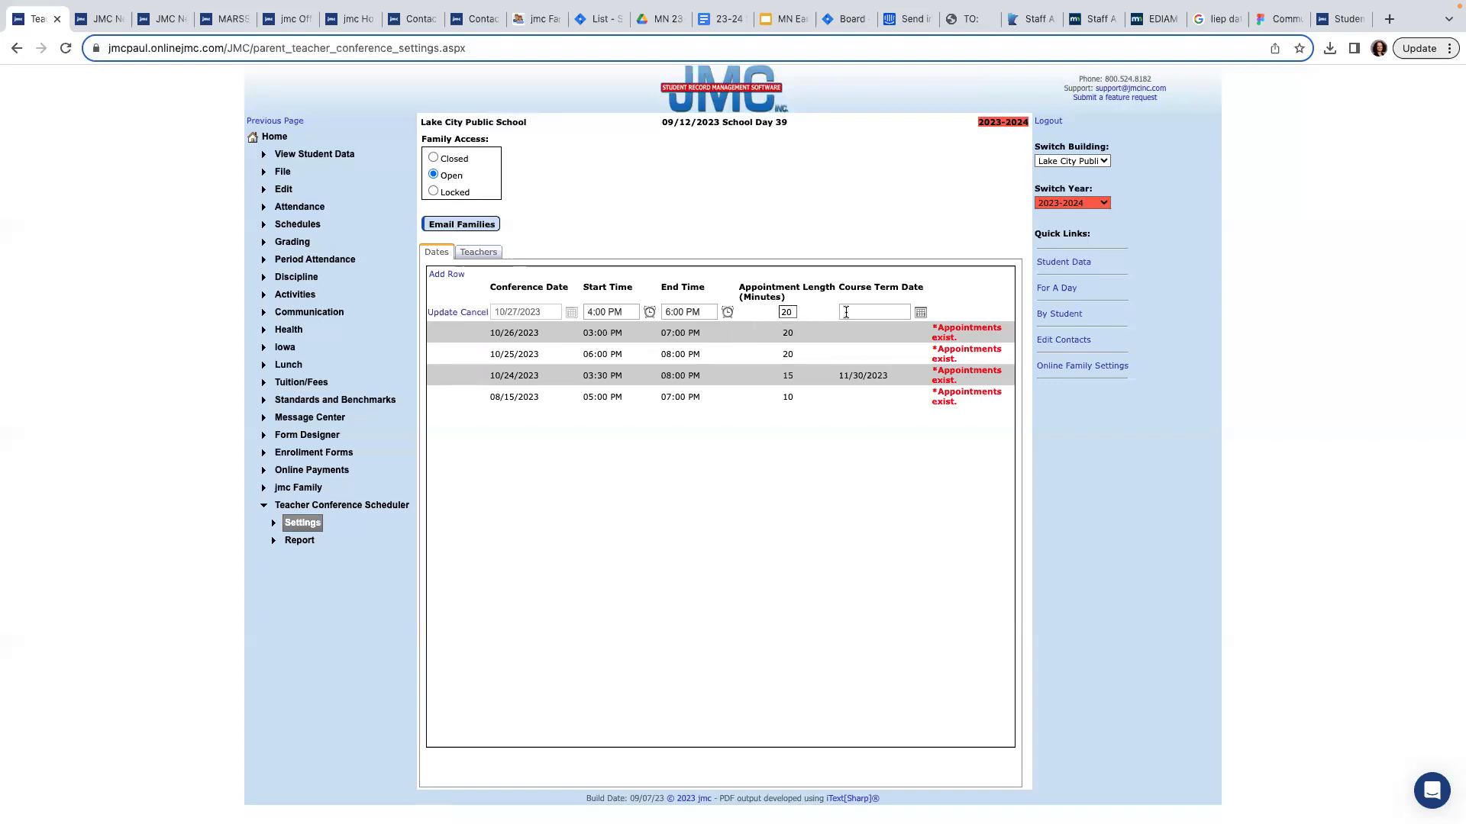
left_click(472, 313)
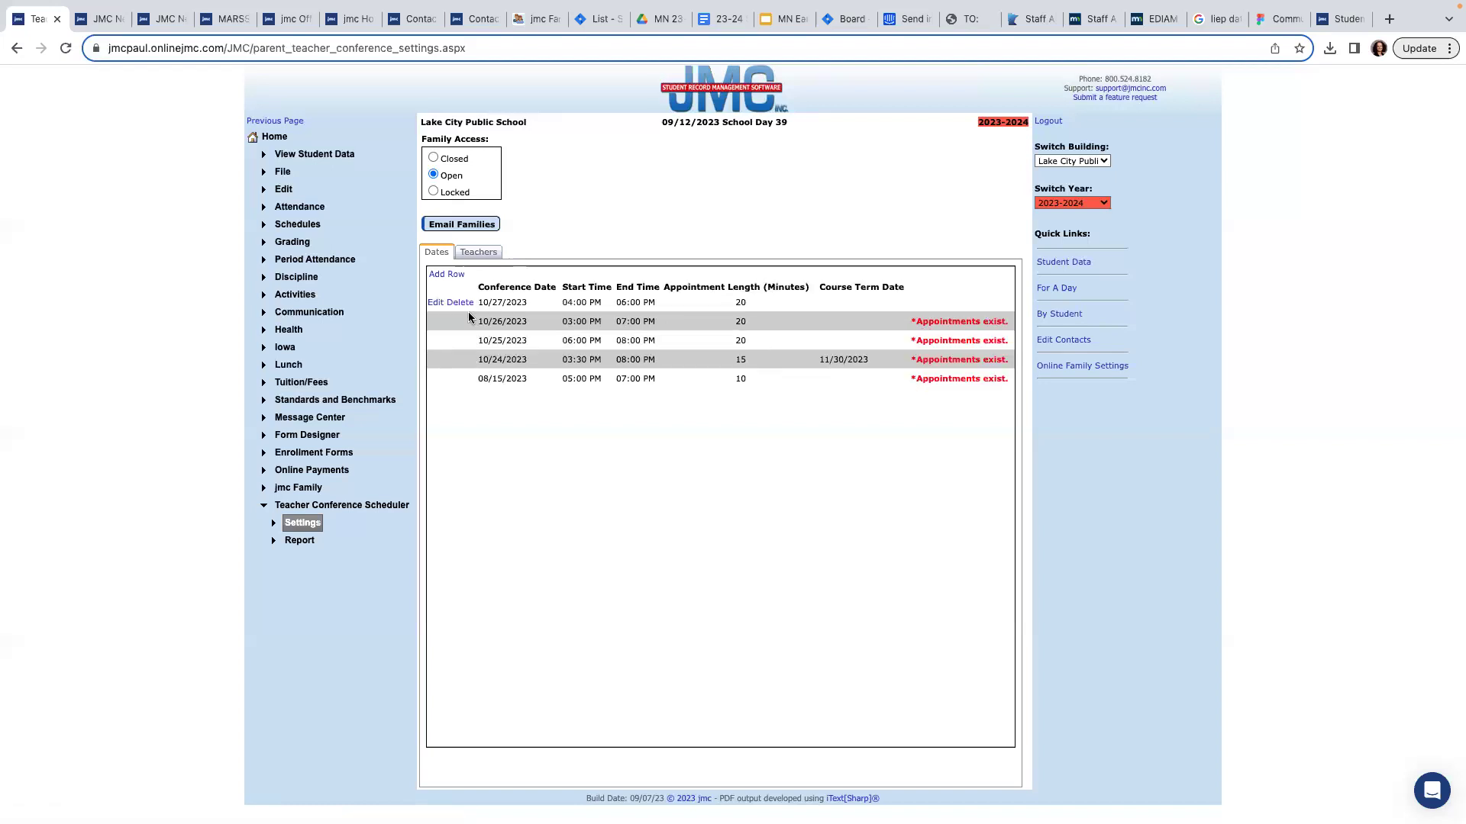
Step: Exclude teacher number 1 from the conferences in the scheduler's teacher list
left_click(480, 252)
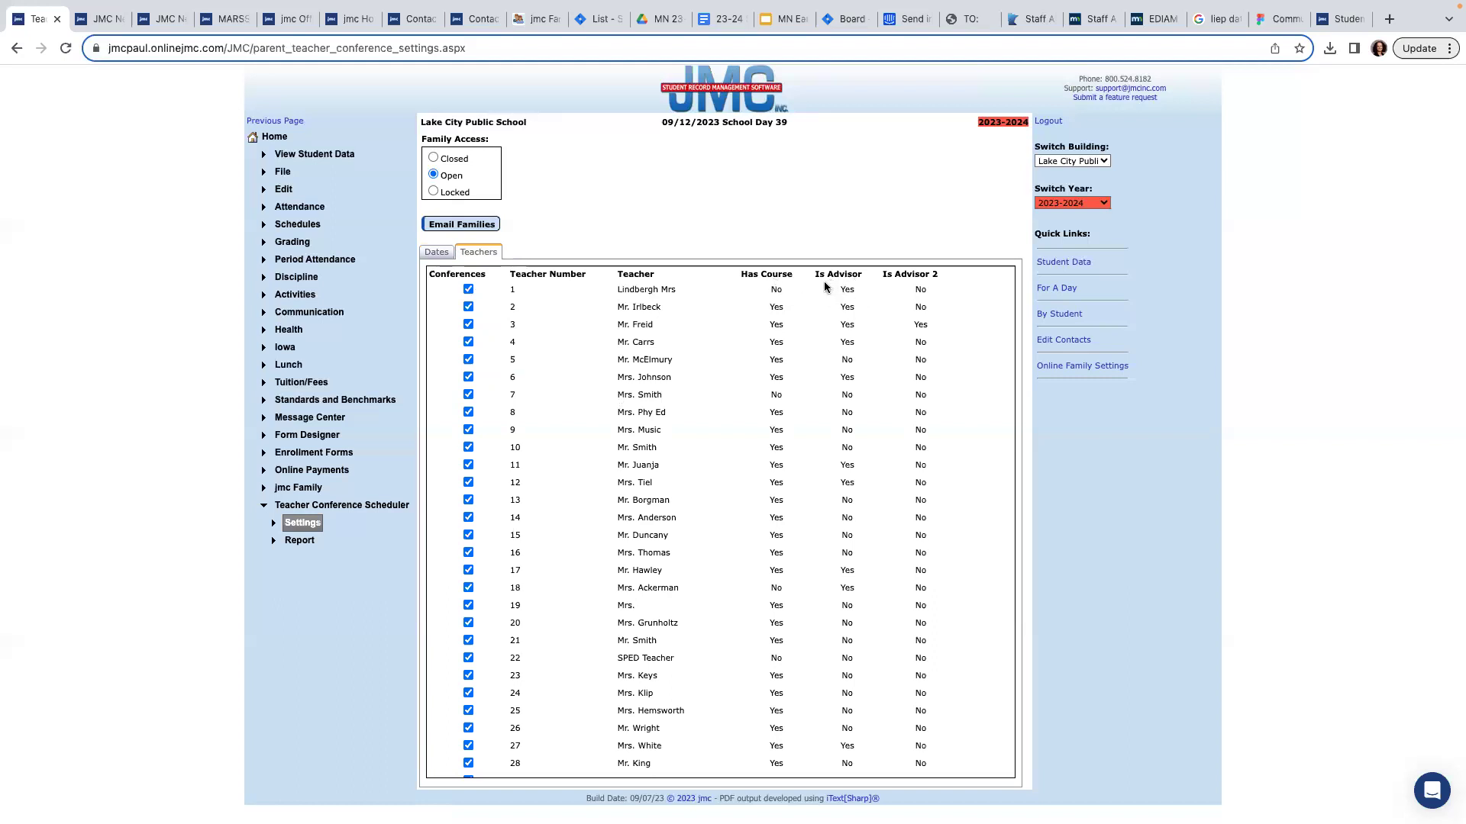
left_click(468, 290)
Step: Try the Closed and Locked family access options, return to the conference dates, and restore family access to Open
left_click(433, 158)
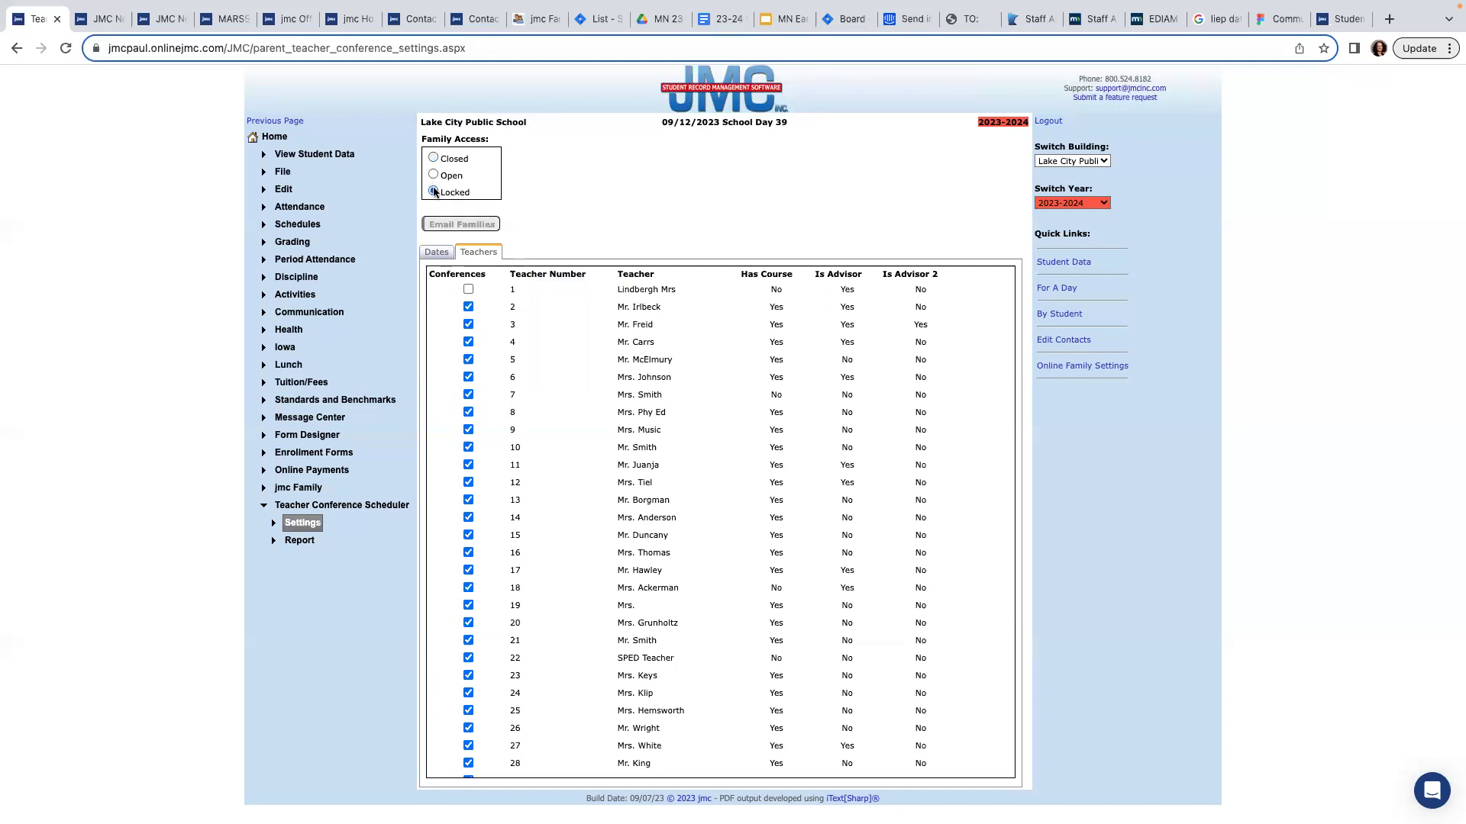
left_click(439, 253)
left_click(436, 175)
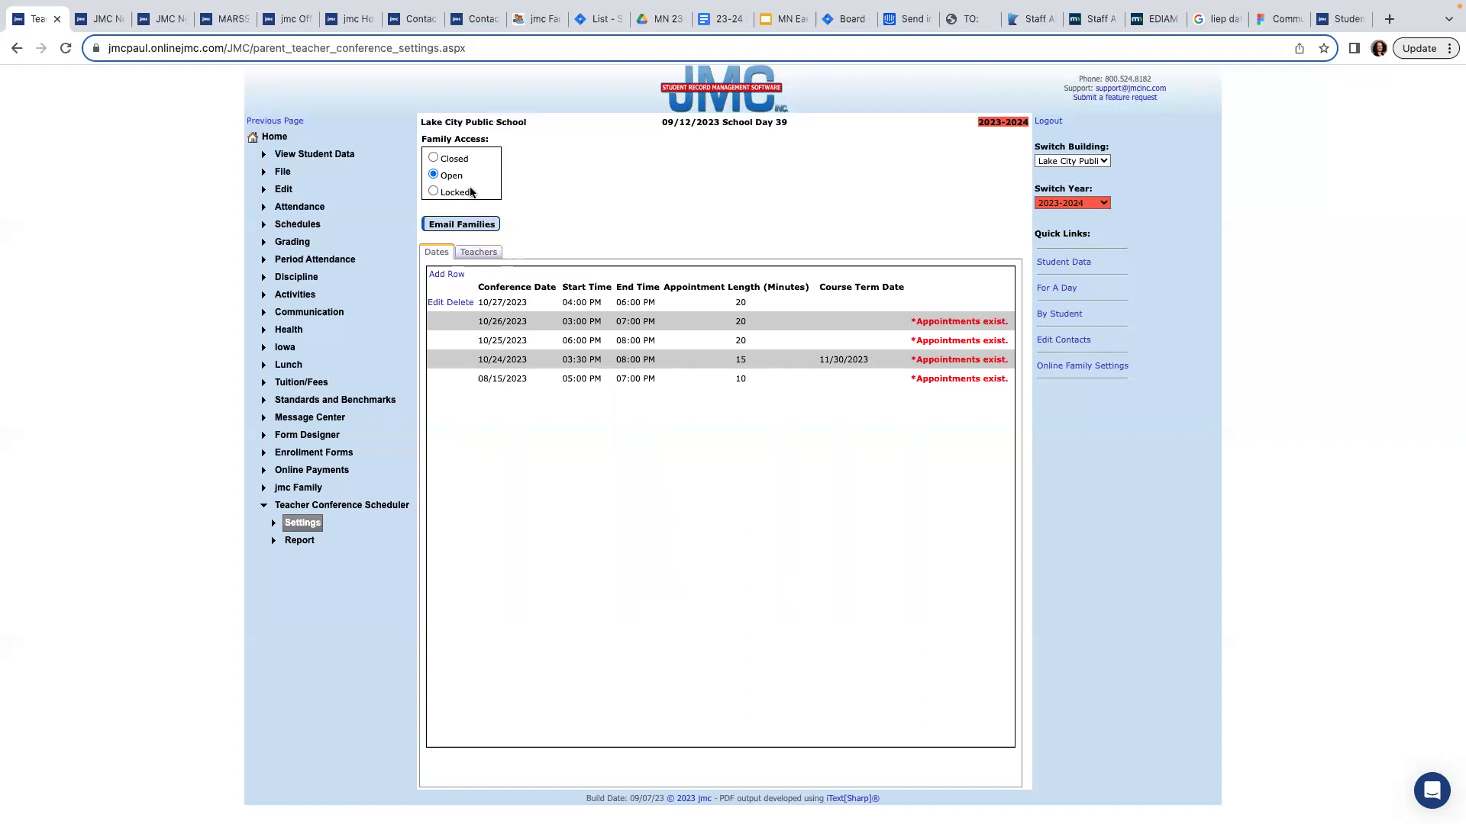
Step: Start the email to families, add conference dates 10/25/2023, 10/26/2023 and 10/27/2023 to the selection, and close it without sending
left_click(481, 226)
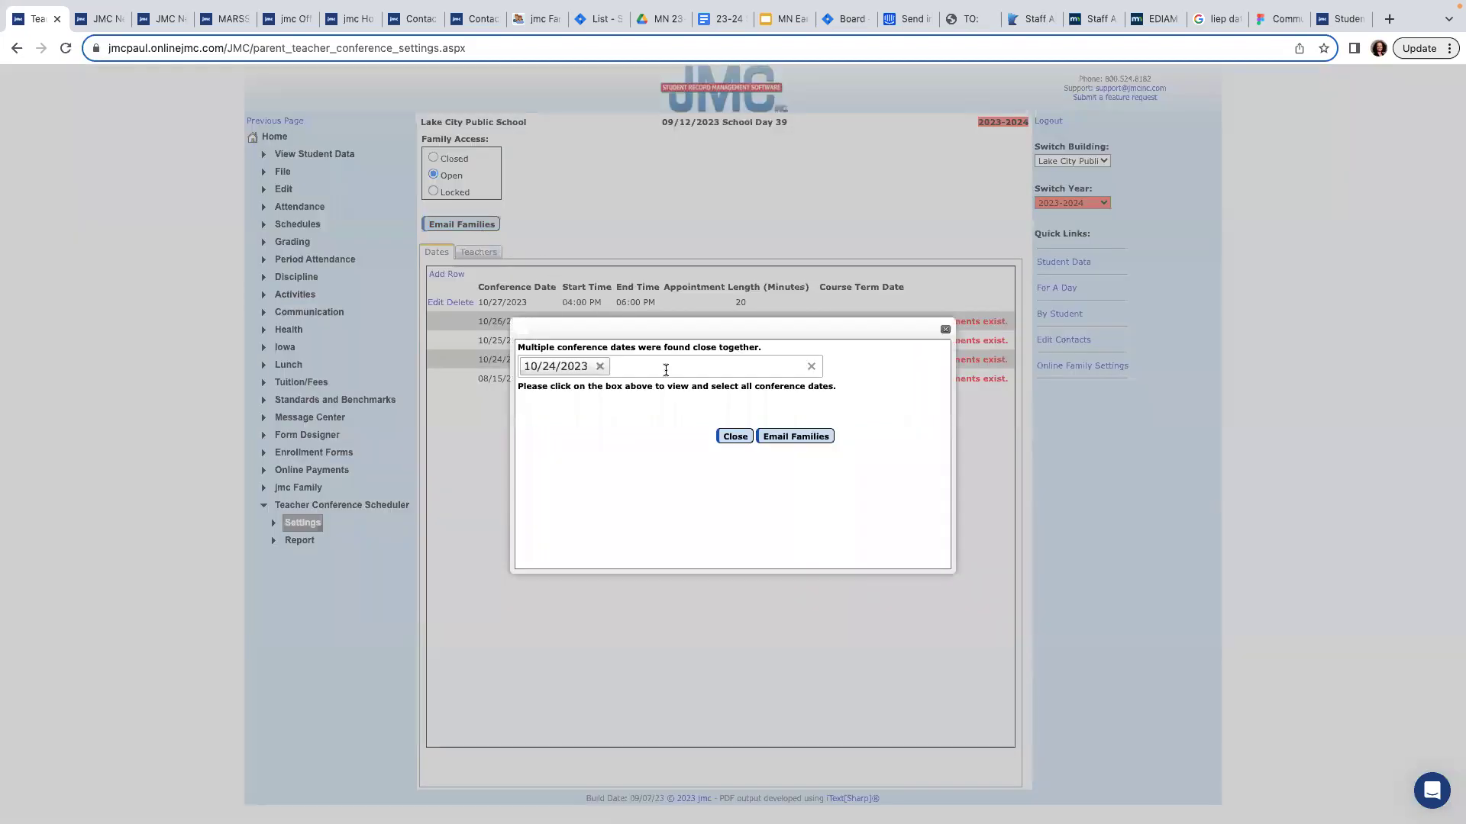
left_click(648, 368)
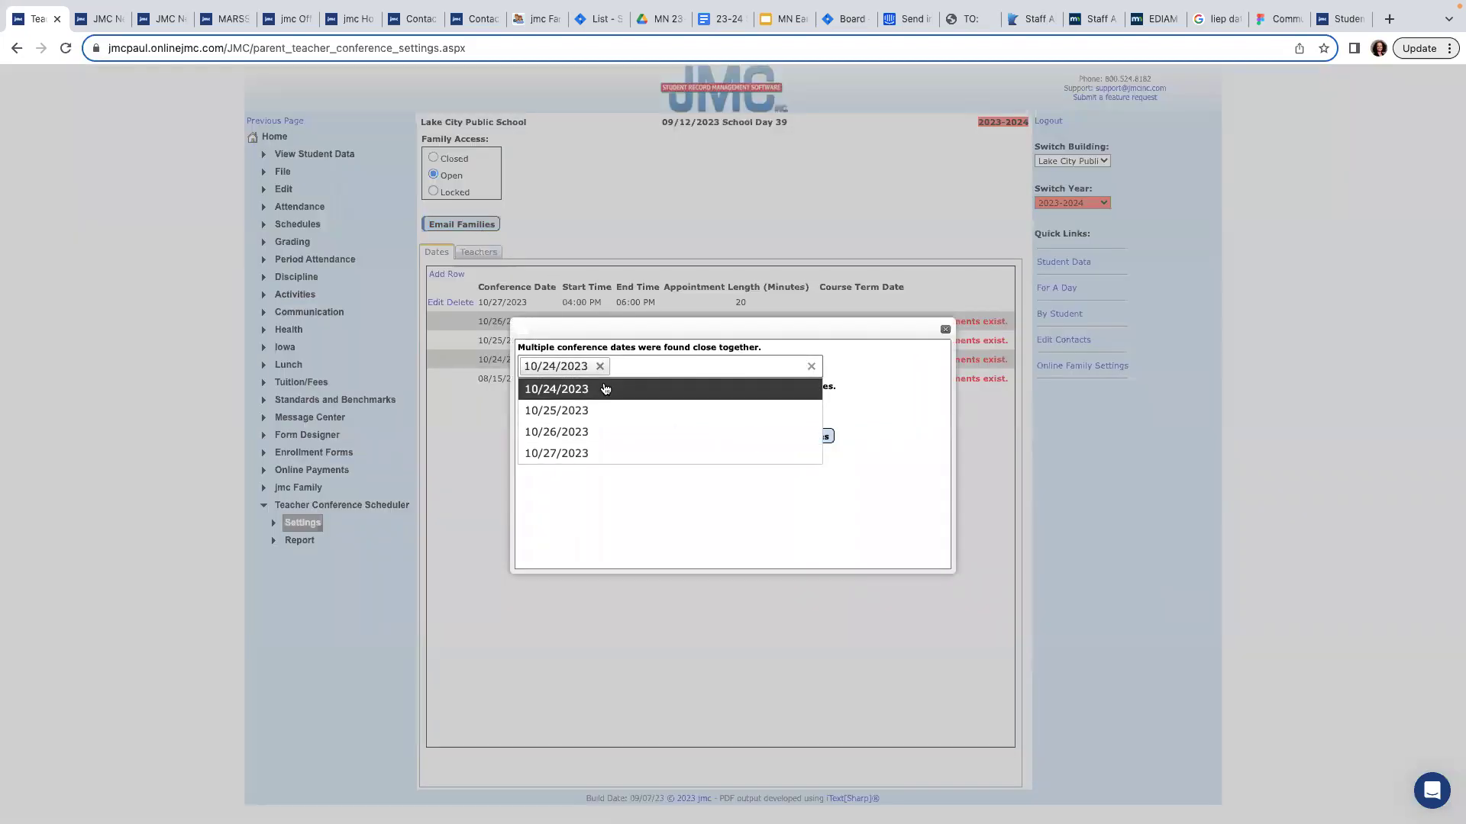
left_click(585, 419)
left_click(725, 366)
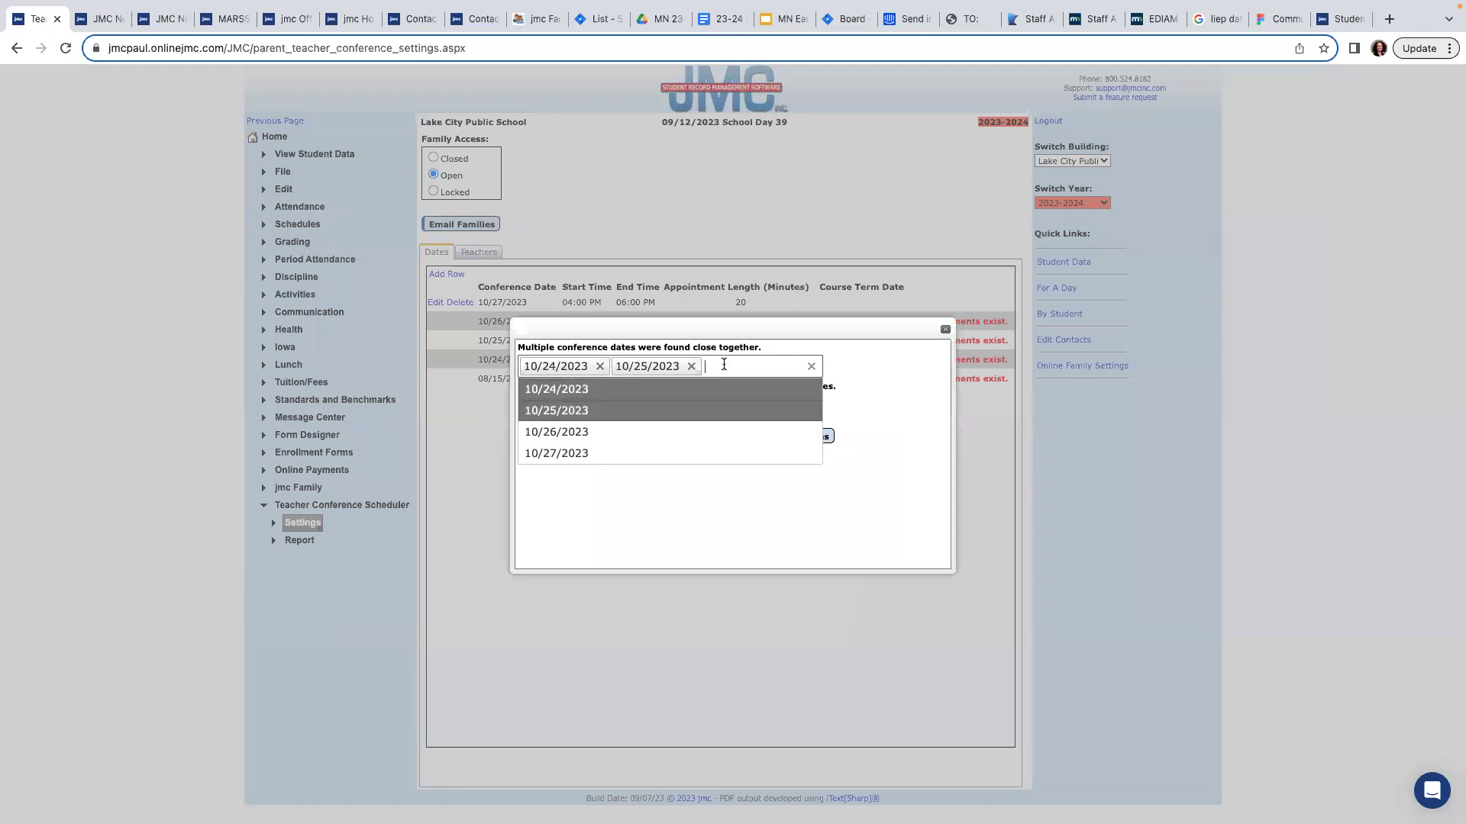
left_click(651, 431)
left_click(615, 392)
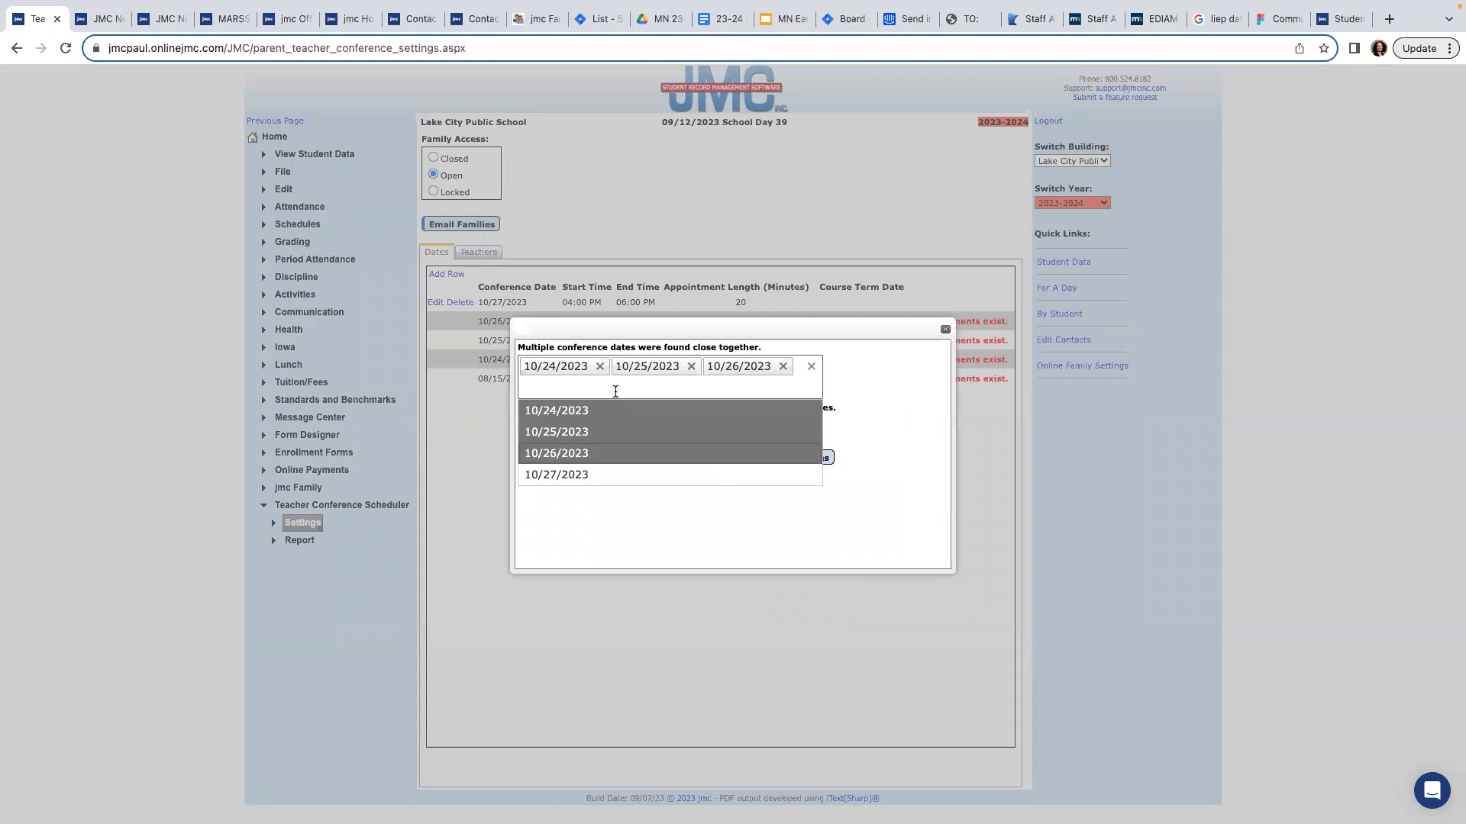
left_click(584, 471)
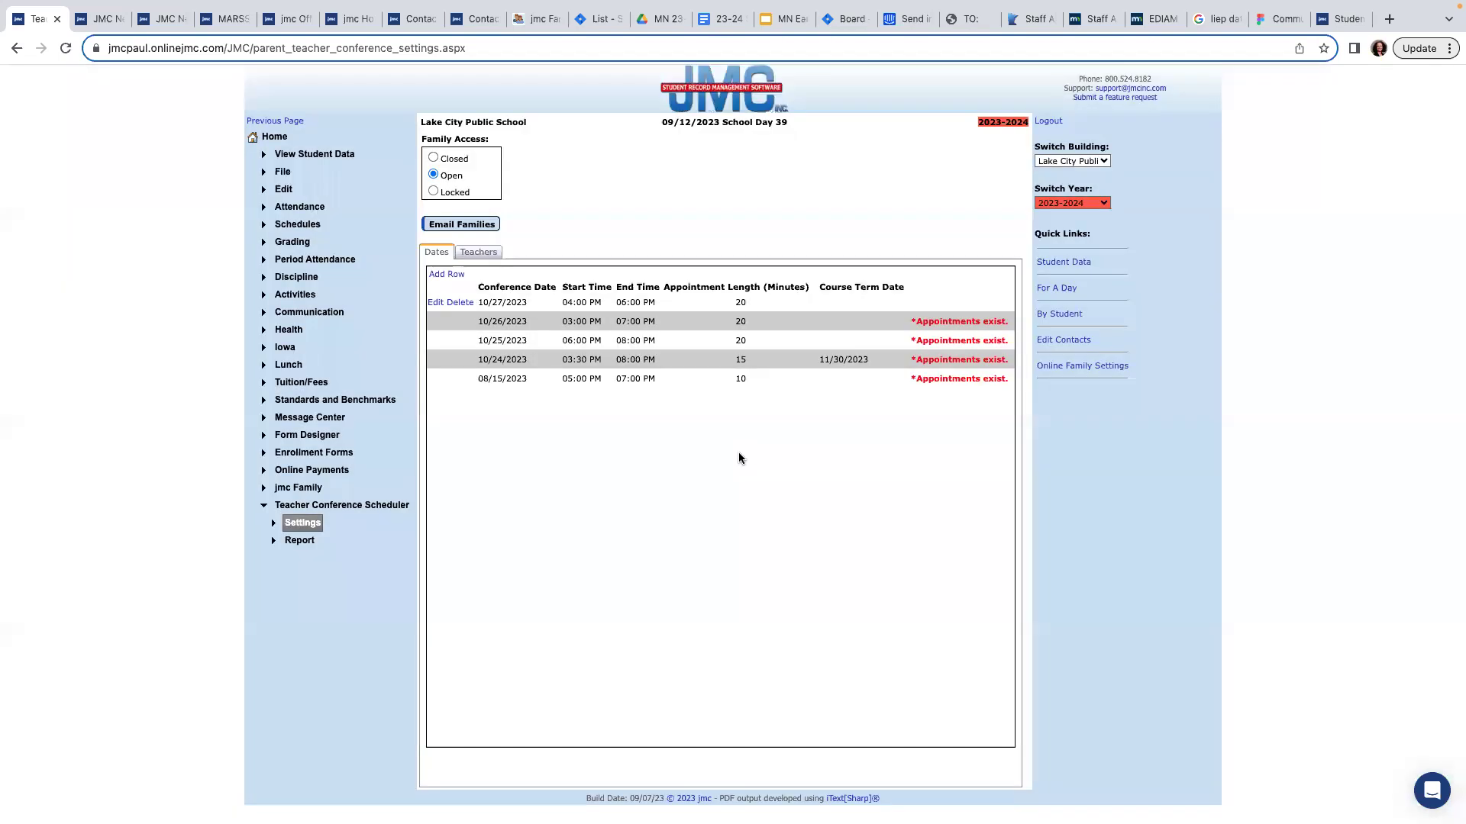
left_click(735, 455)
Step: Switch to the Teacher Conference Scheduler PDF in Preview, show it full screen, and advance to the Q&A slide
mouse_move(147, 3)
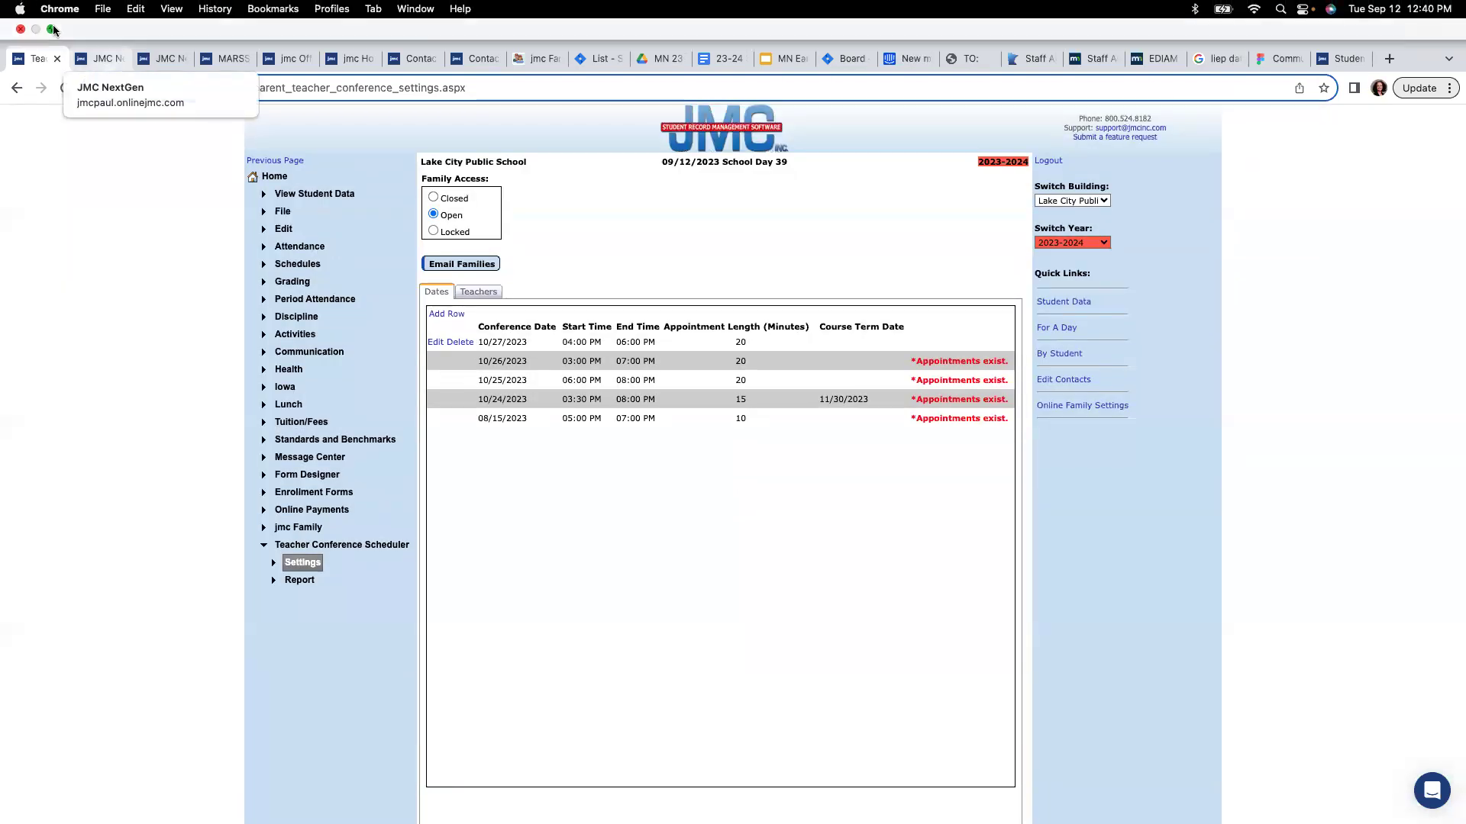
left_click(51, 29)
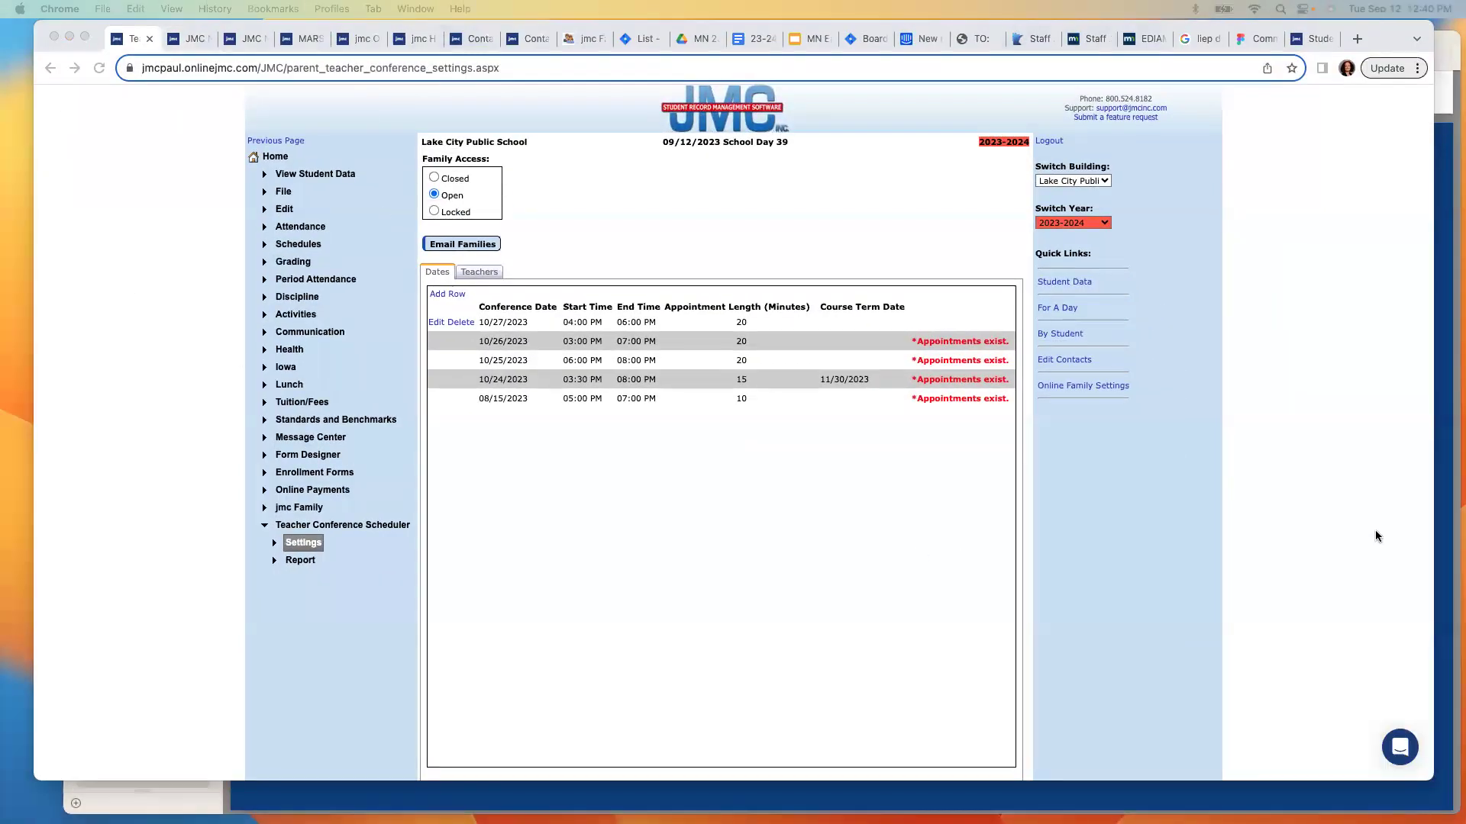
left_click(1445, 547)
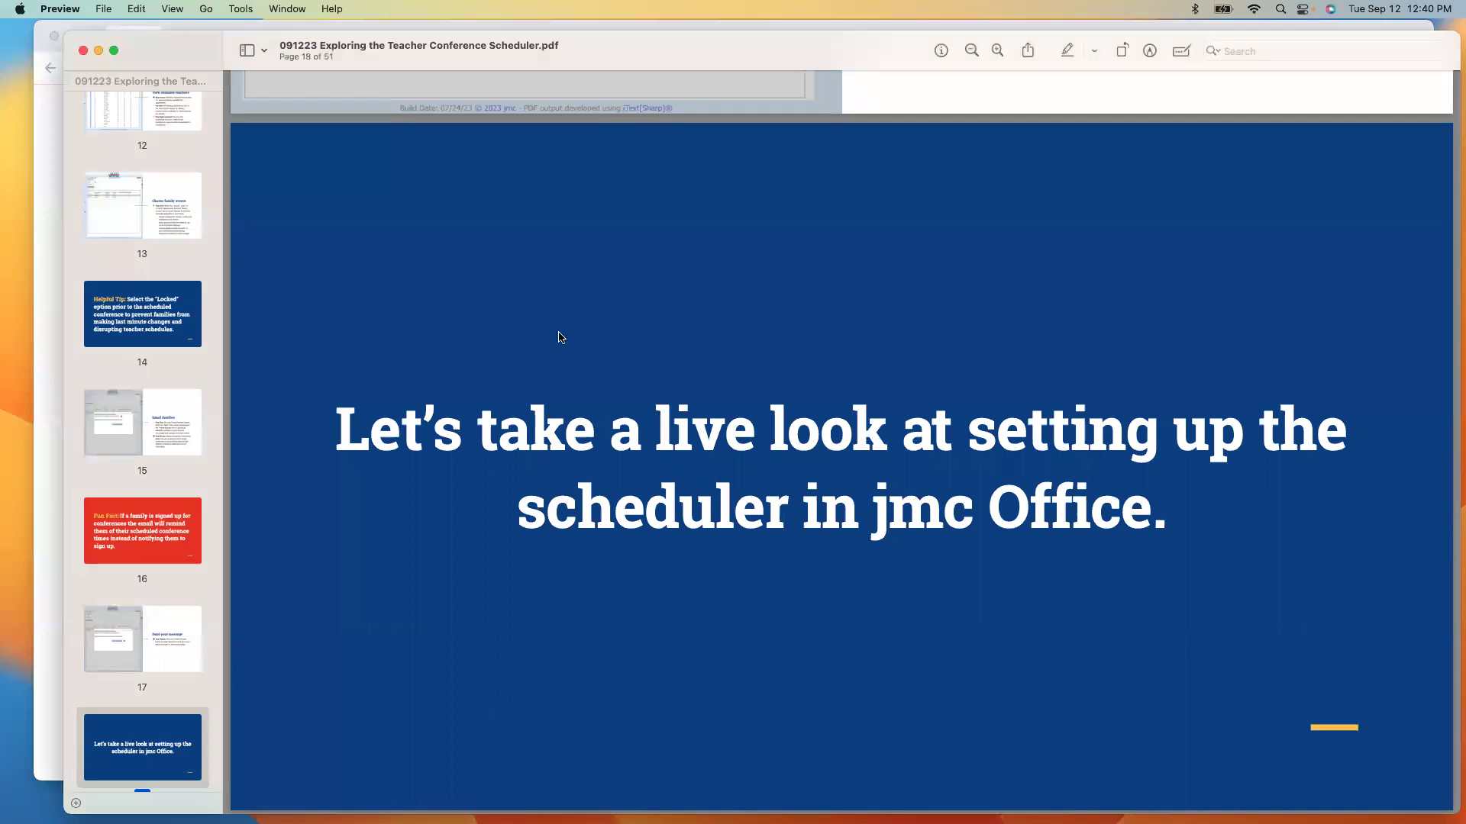
left_click(114, 50)
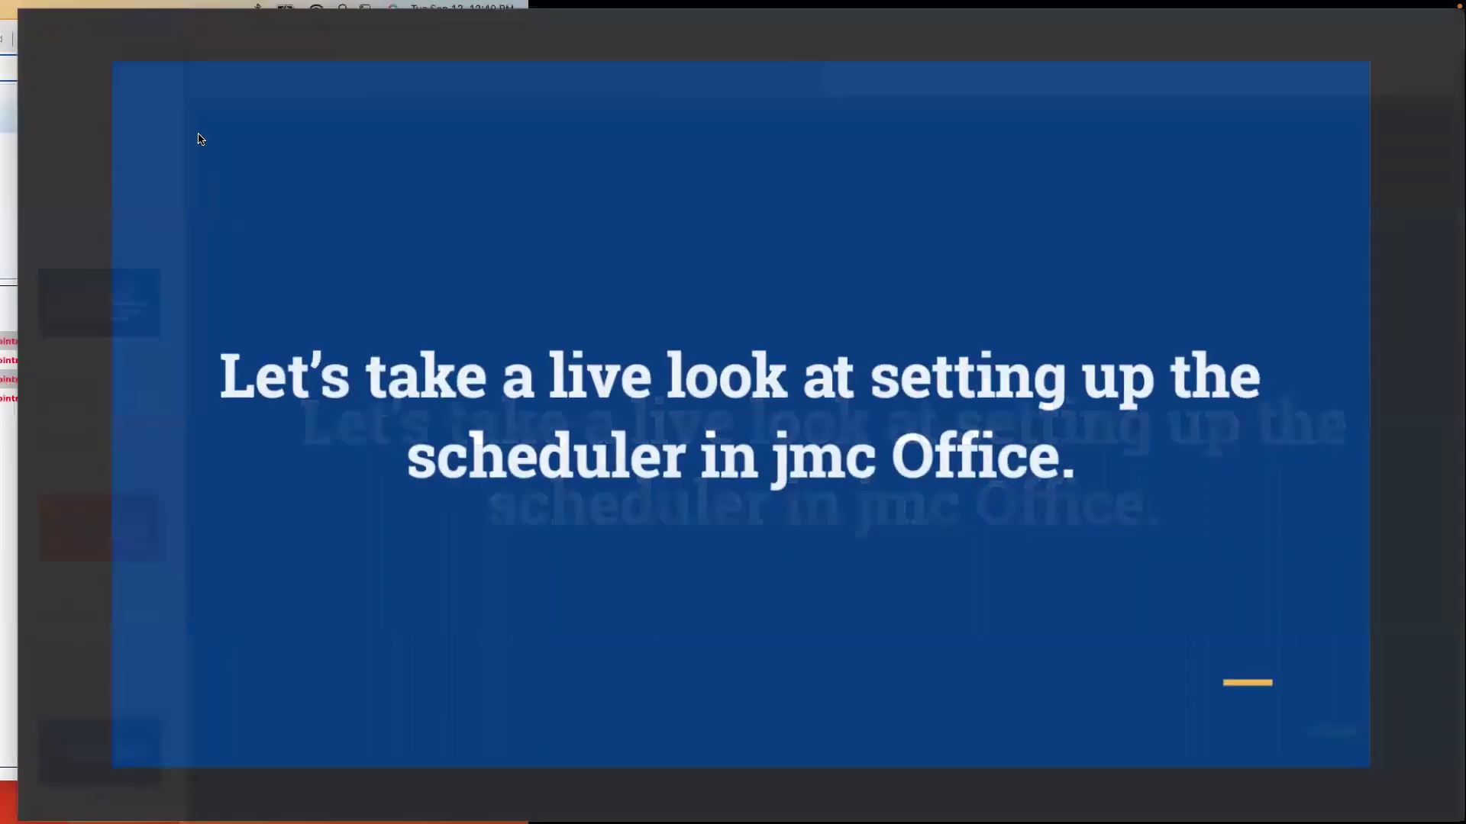
key("Down")
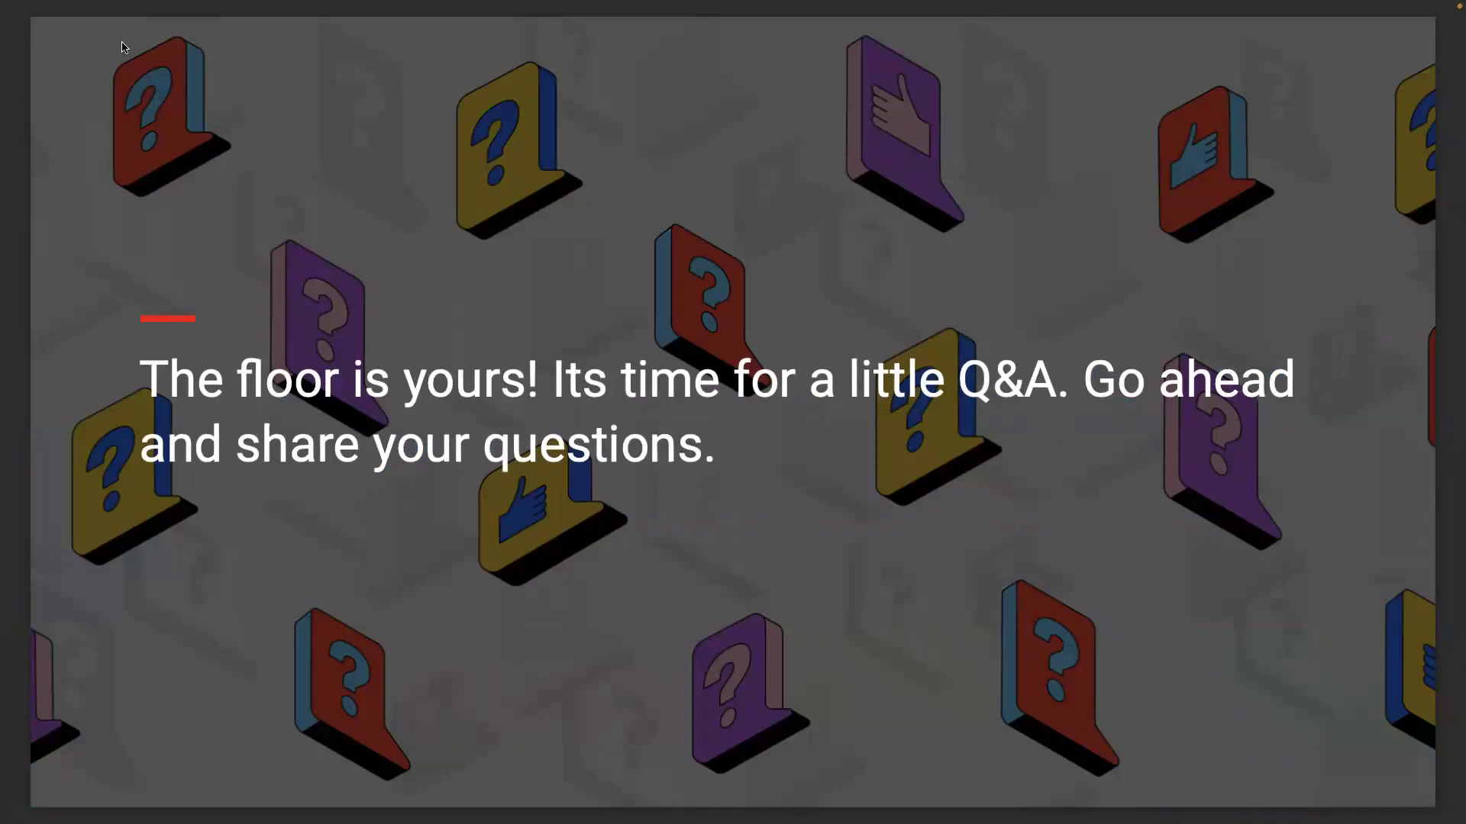
Step: Take the presentation out of full screen and switch back to jmc Office in Chrome, shown full screen
mouse_move(122, 7)
left_click(52, 38)
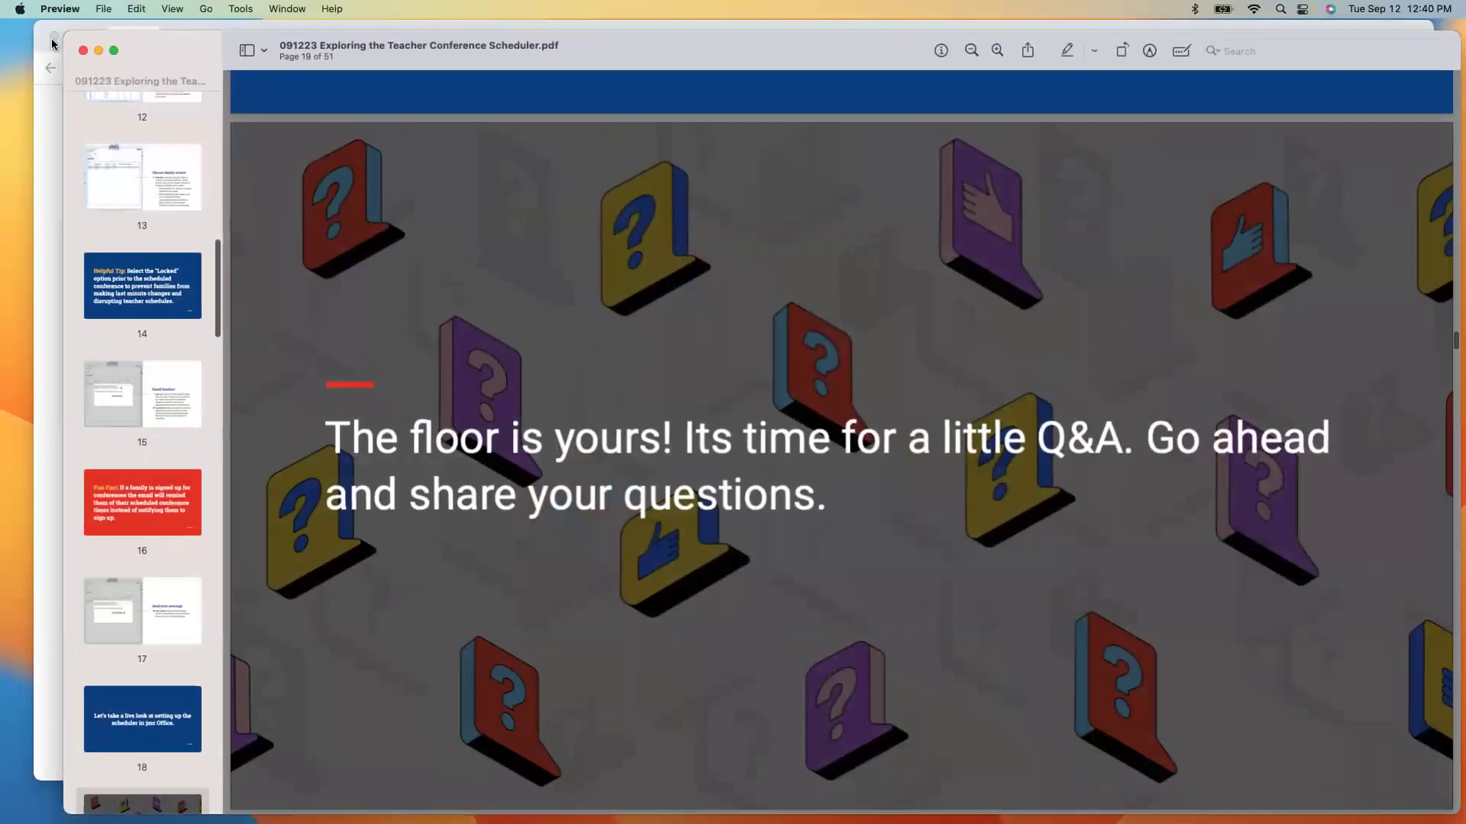
left_click(38, 40)
left_click(84, 37)
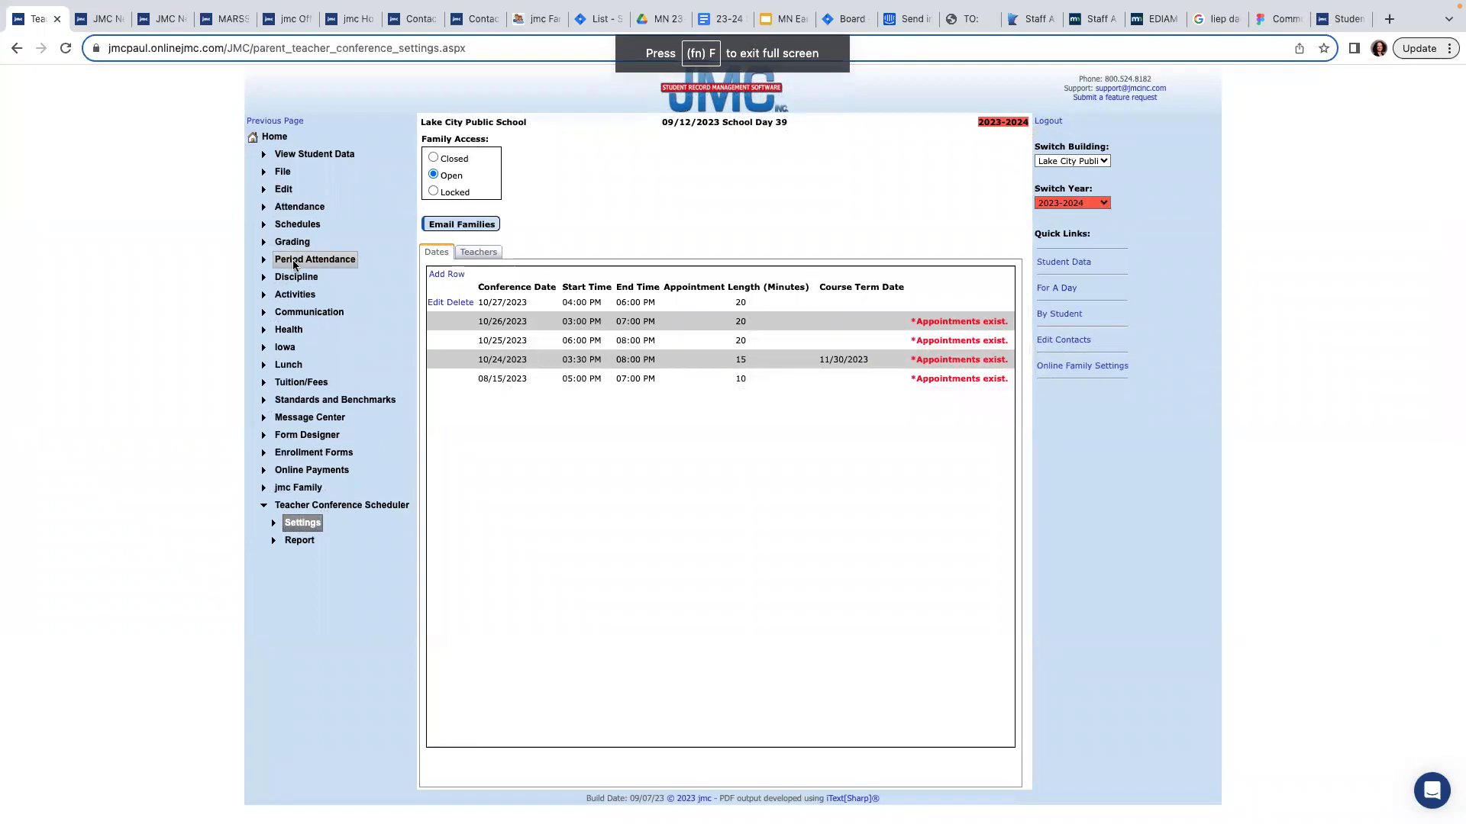
Step: Open the course data editor, move to course number 2, and locate its Include in Teacher Conference Schedules option
left_click(297, 224)
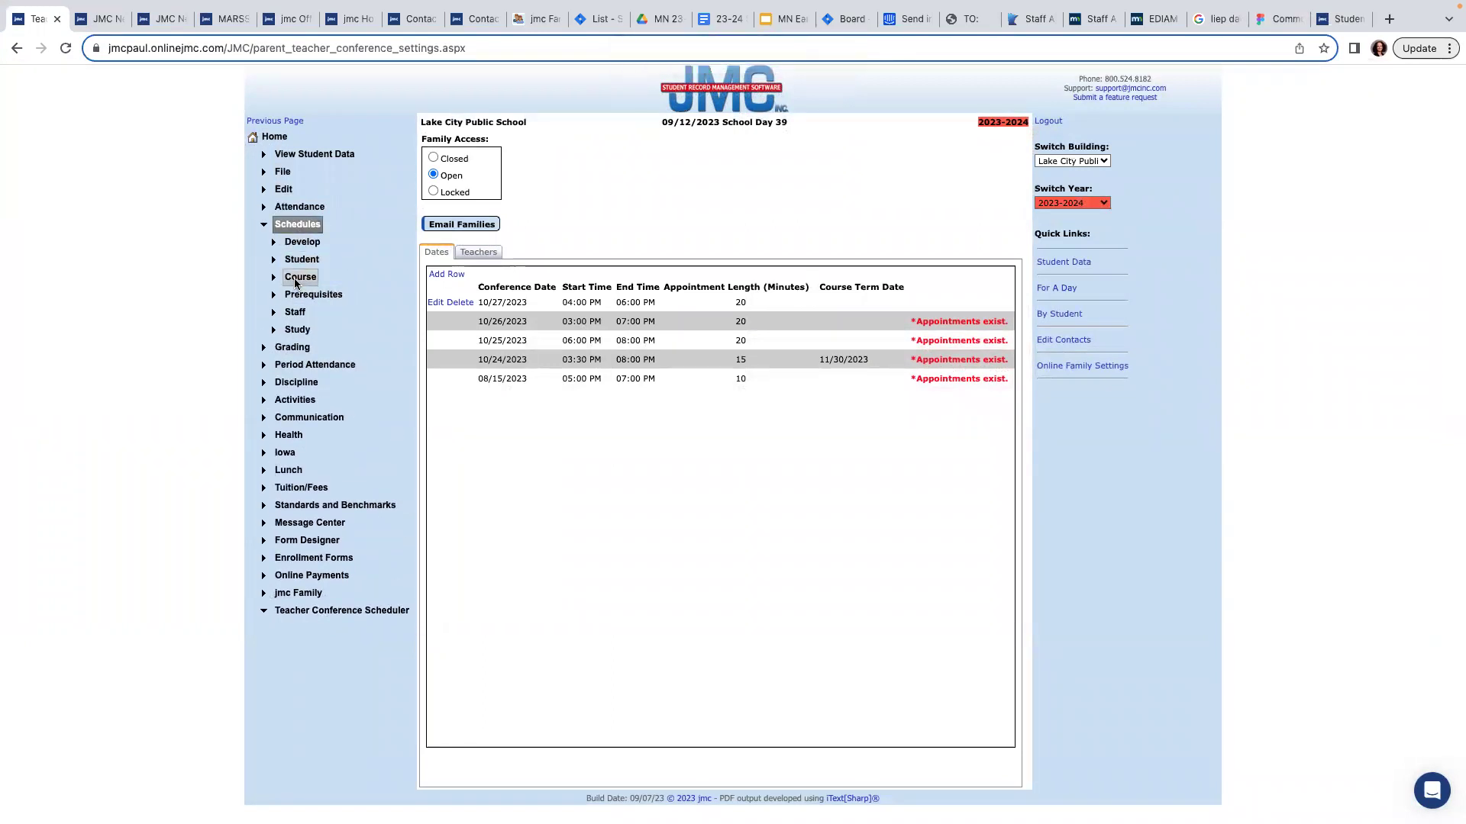
left_click(296, 280)
left_click(303, 300)
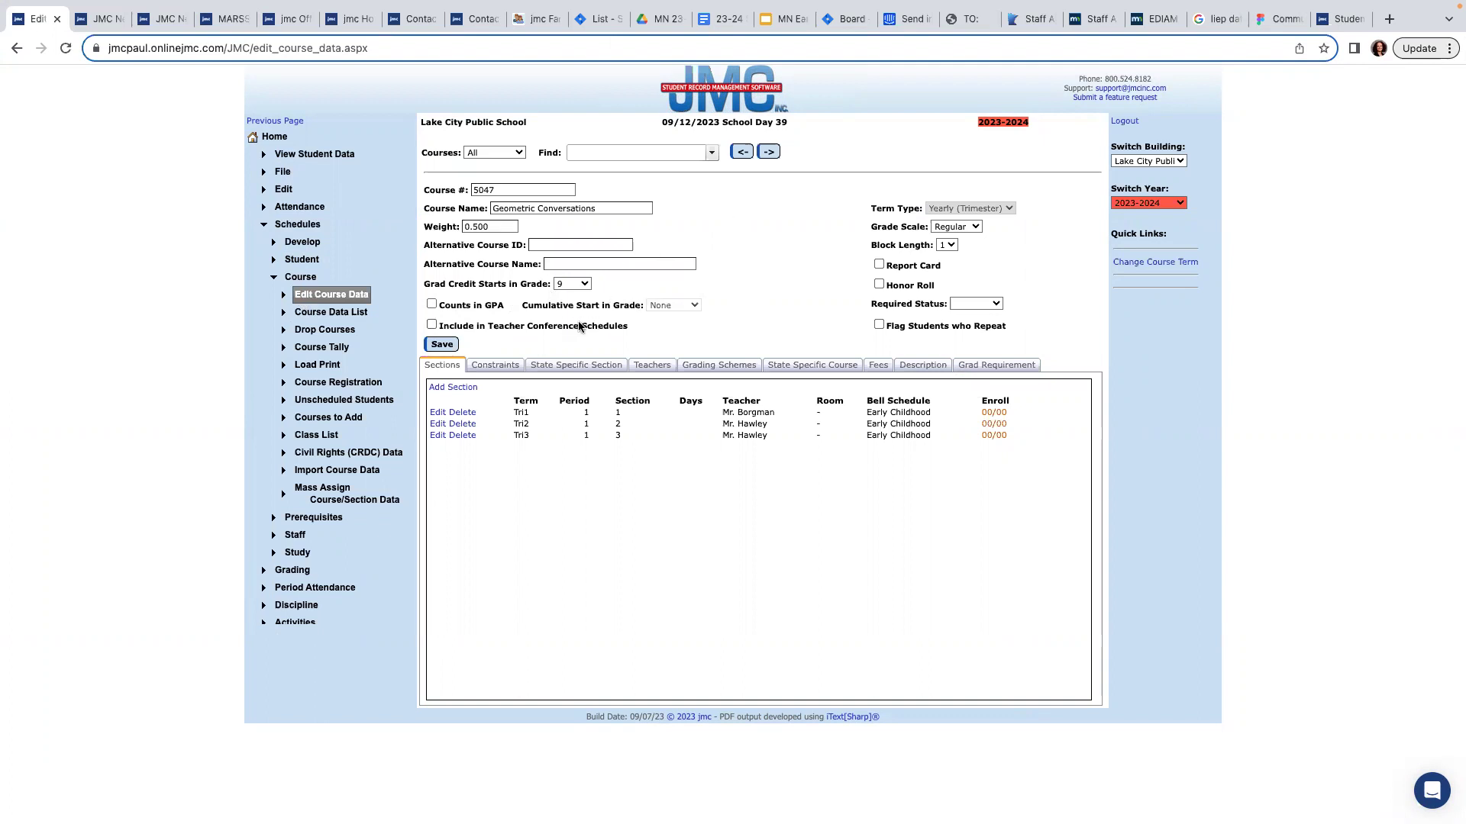
left_click(769, 152)
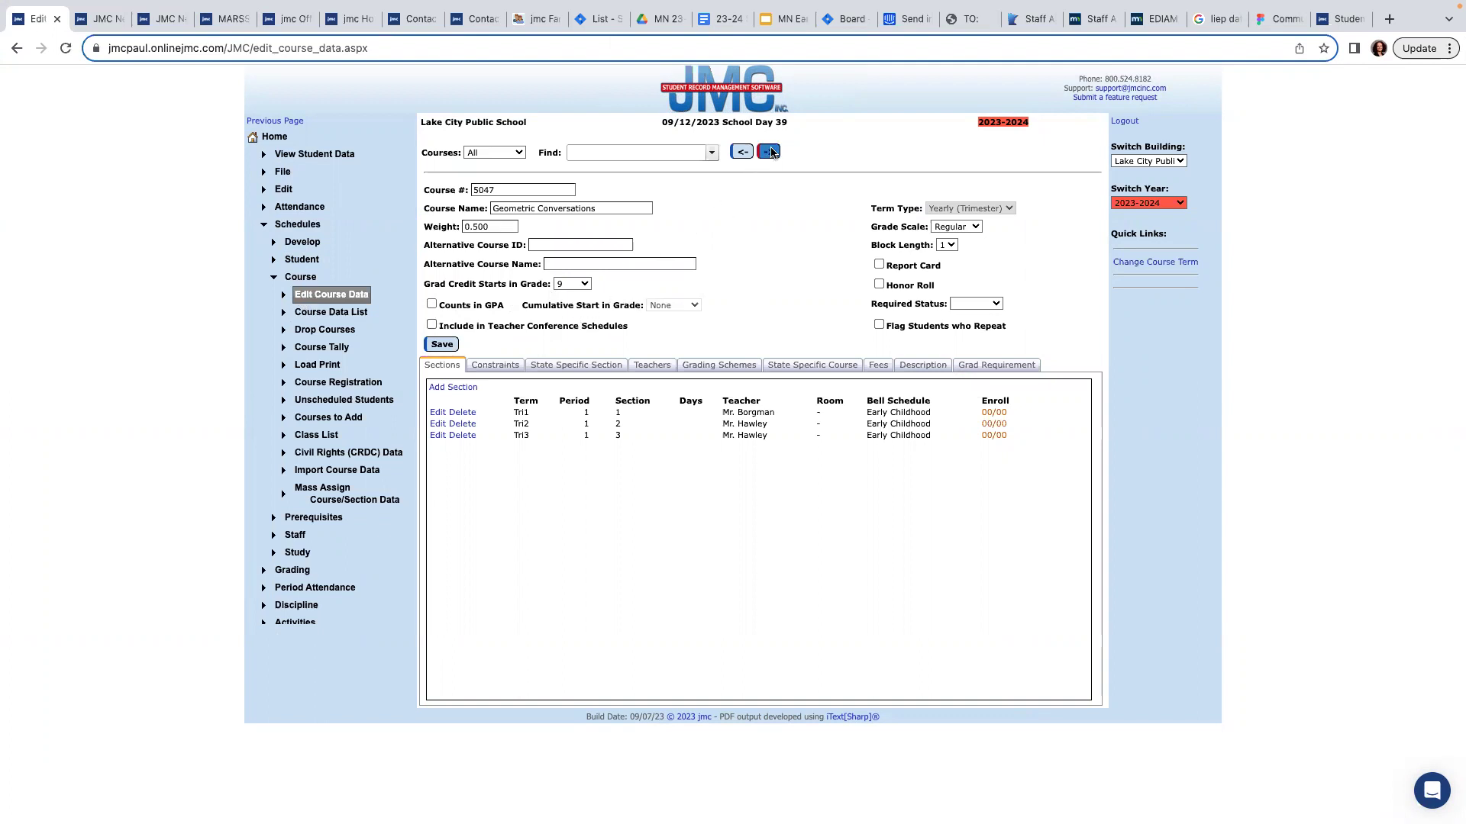
left_click(433, 324)
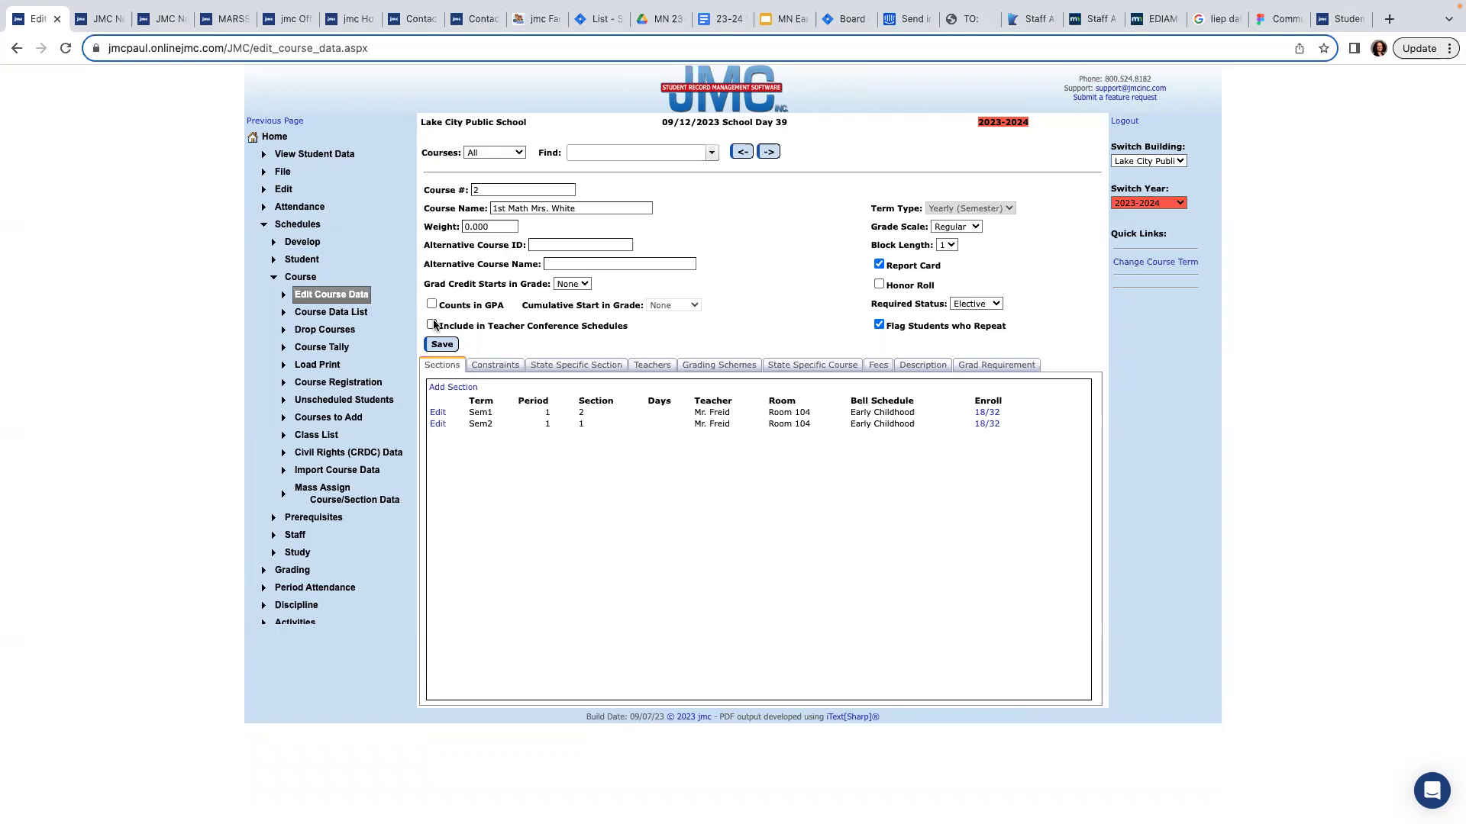
Step: Take Chrome out of full screen and return to the presentation's Q&A slide in full-screen Preview
mouse_move(59, 7)
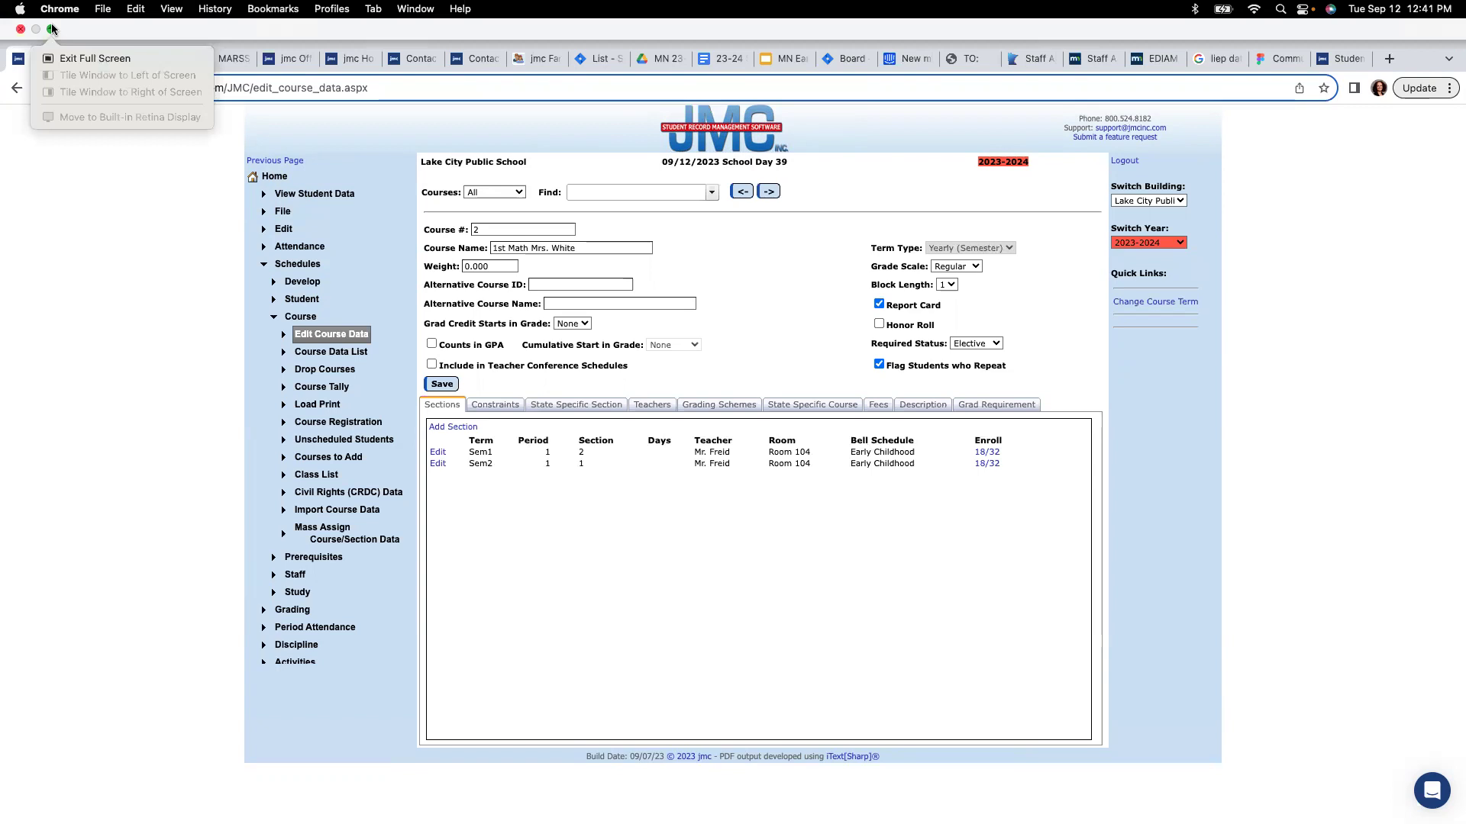
left_click(51, 29)
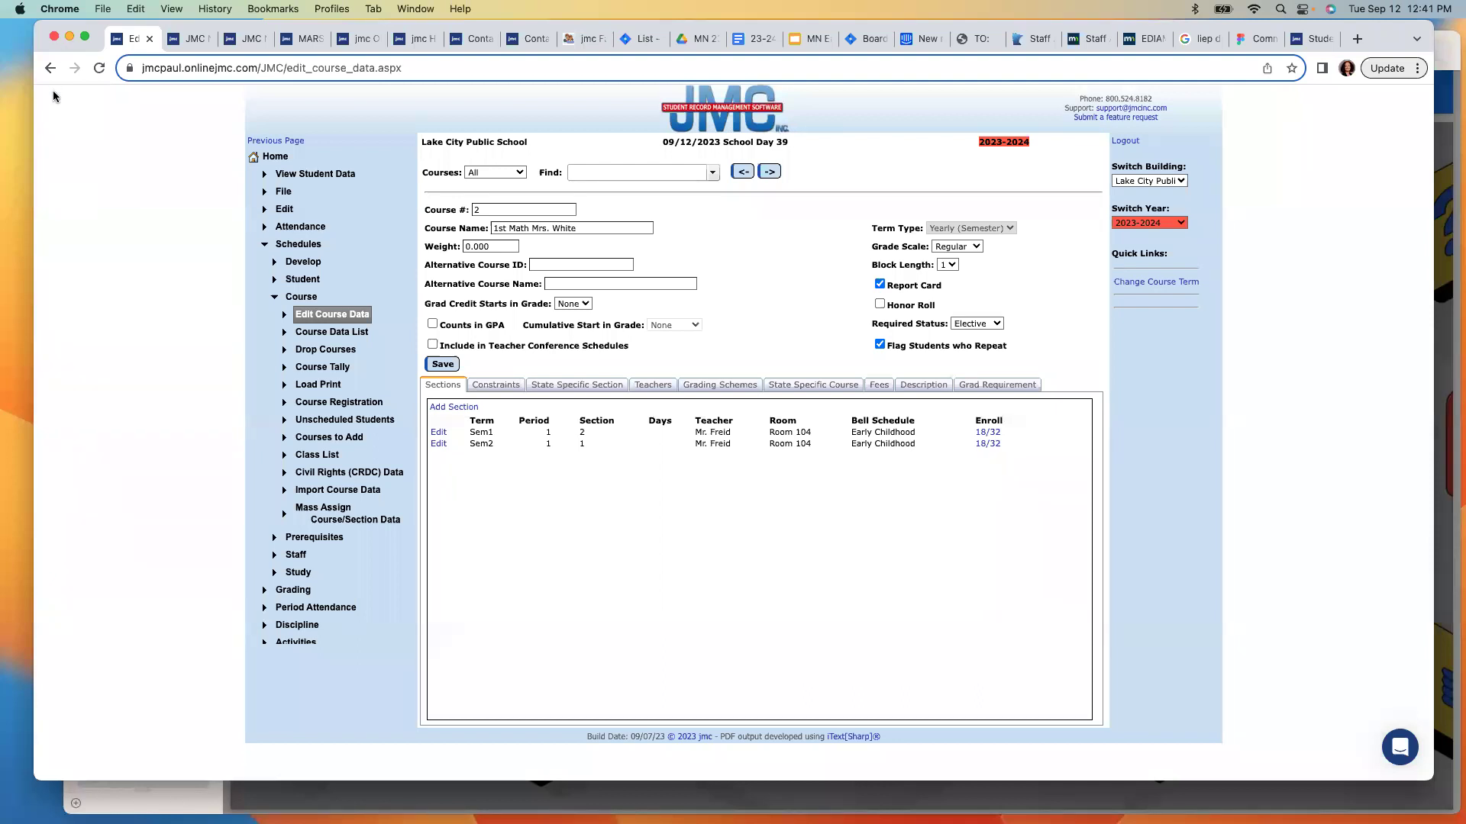
left_click(1443, 177)
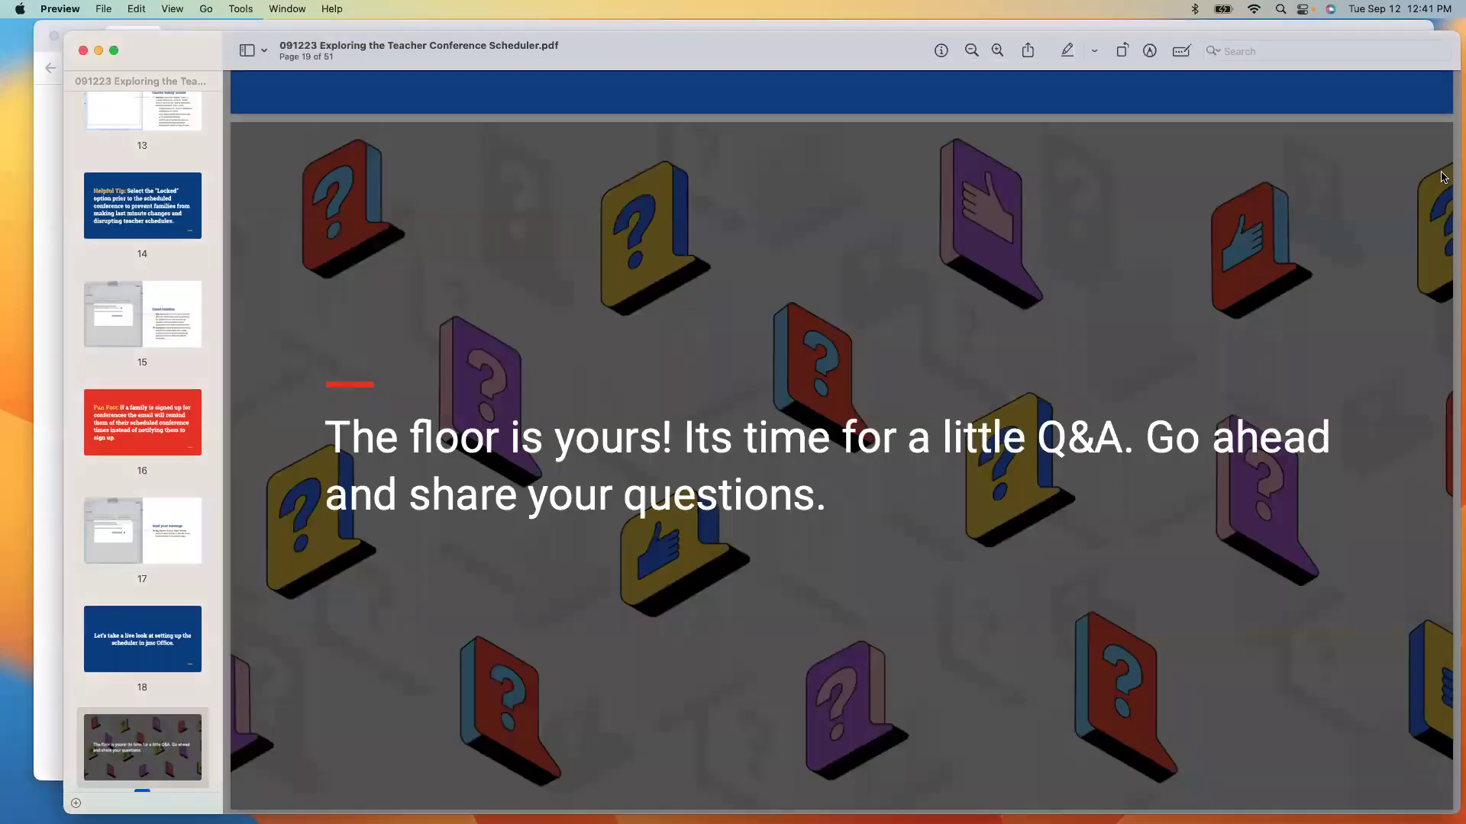
left_click(114, 51)
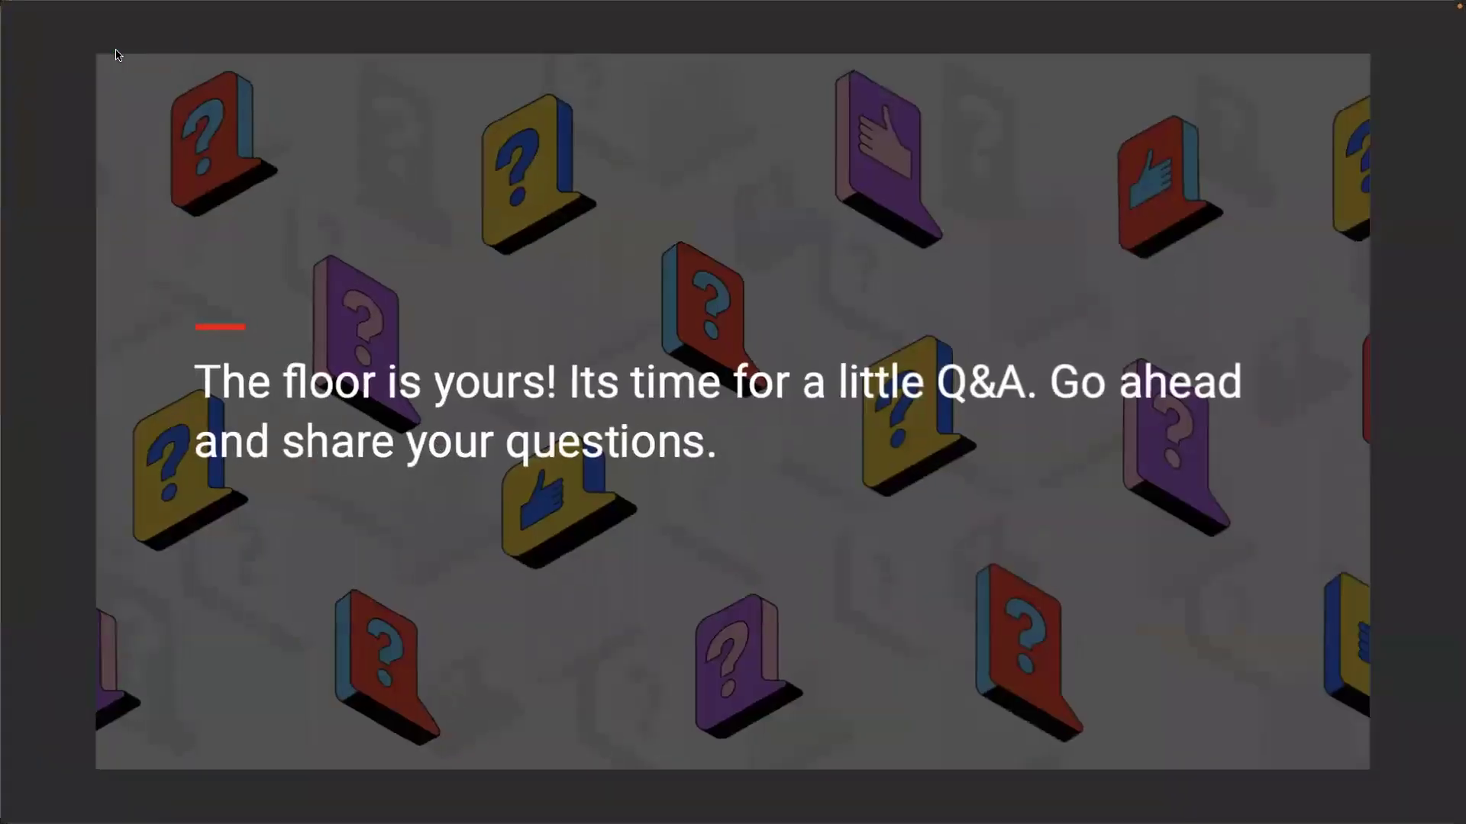
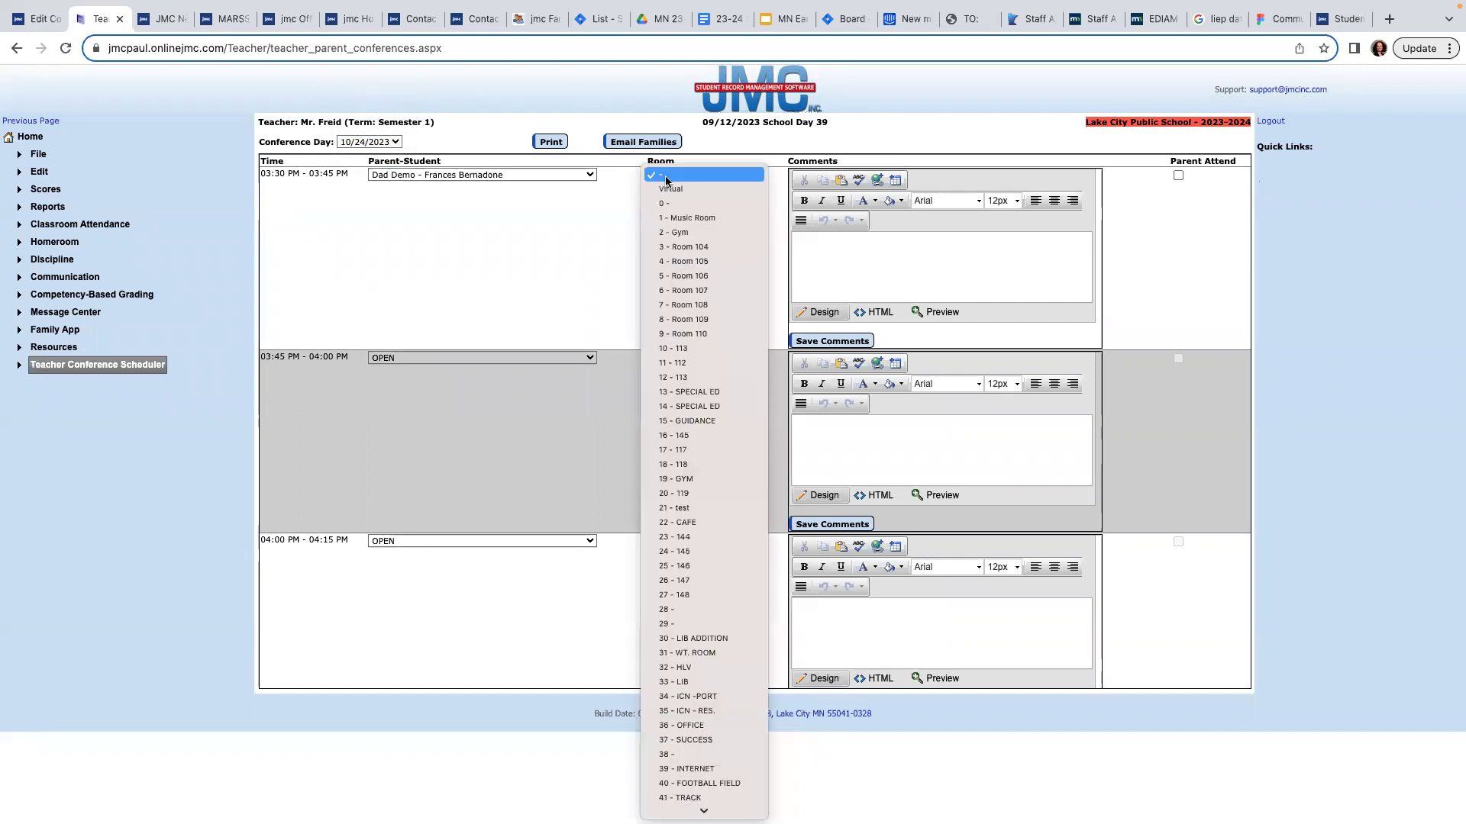
Step: Assign room 2 - Gym to the 03:30 PM conference on 10/24/2023 and mark the 03:45 PM slot as BLOCKED OFF
left_click(665, 232)
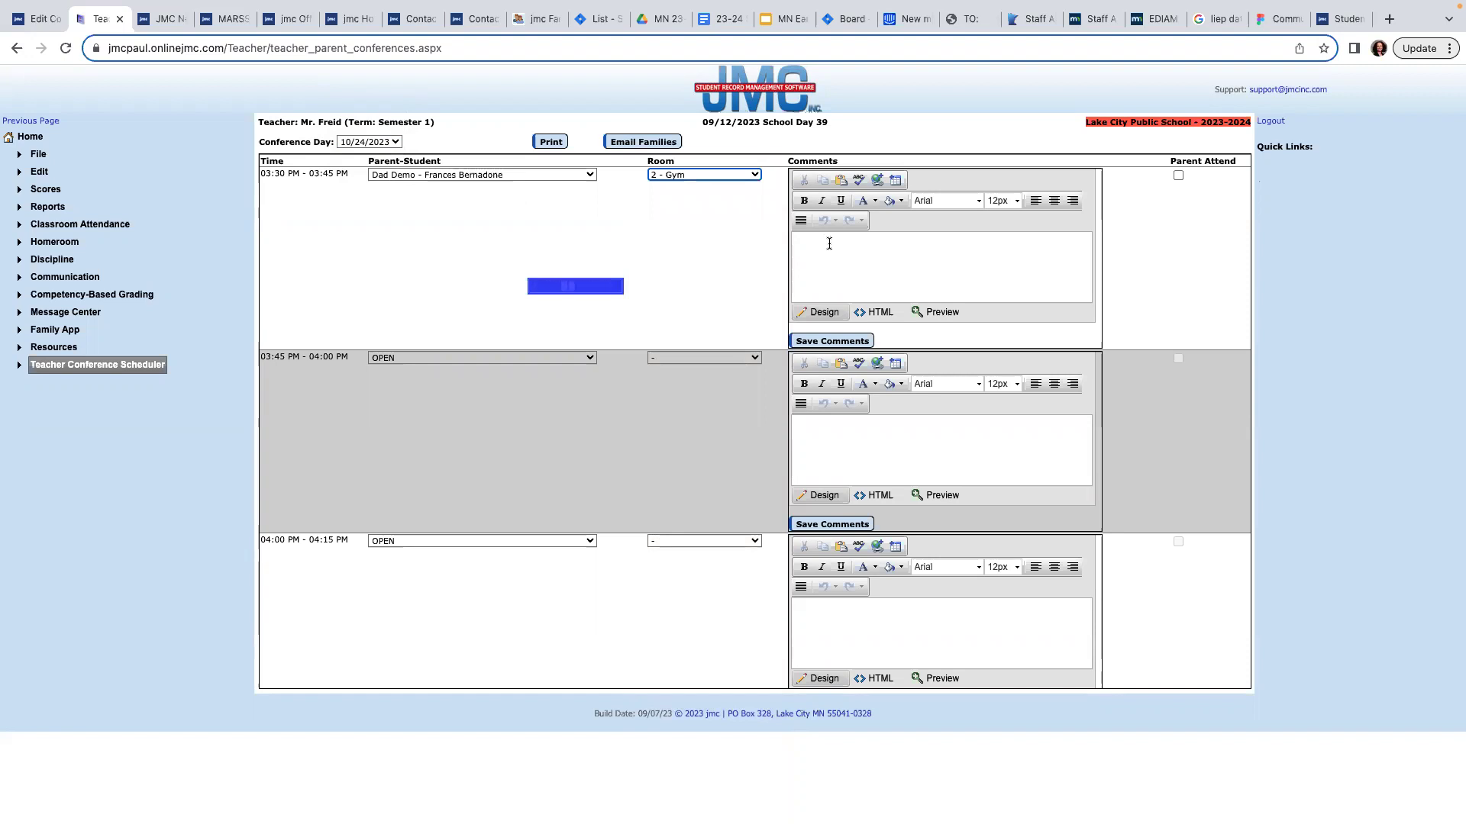
left_click(487, 174)
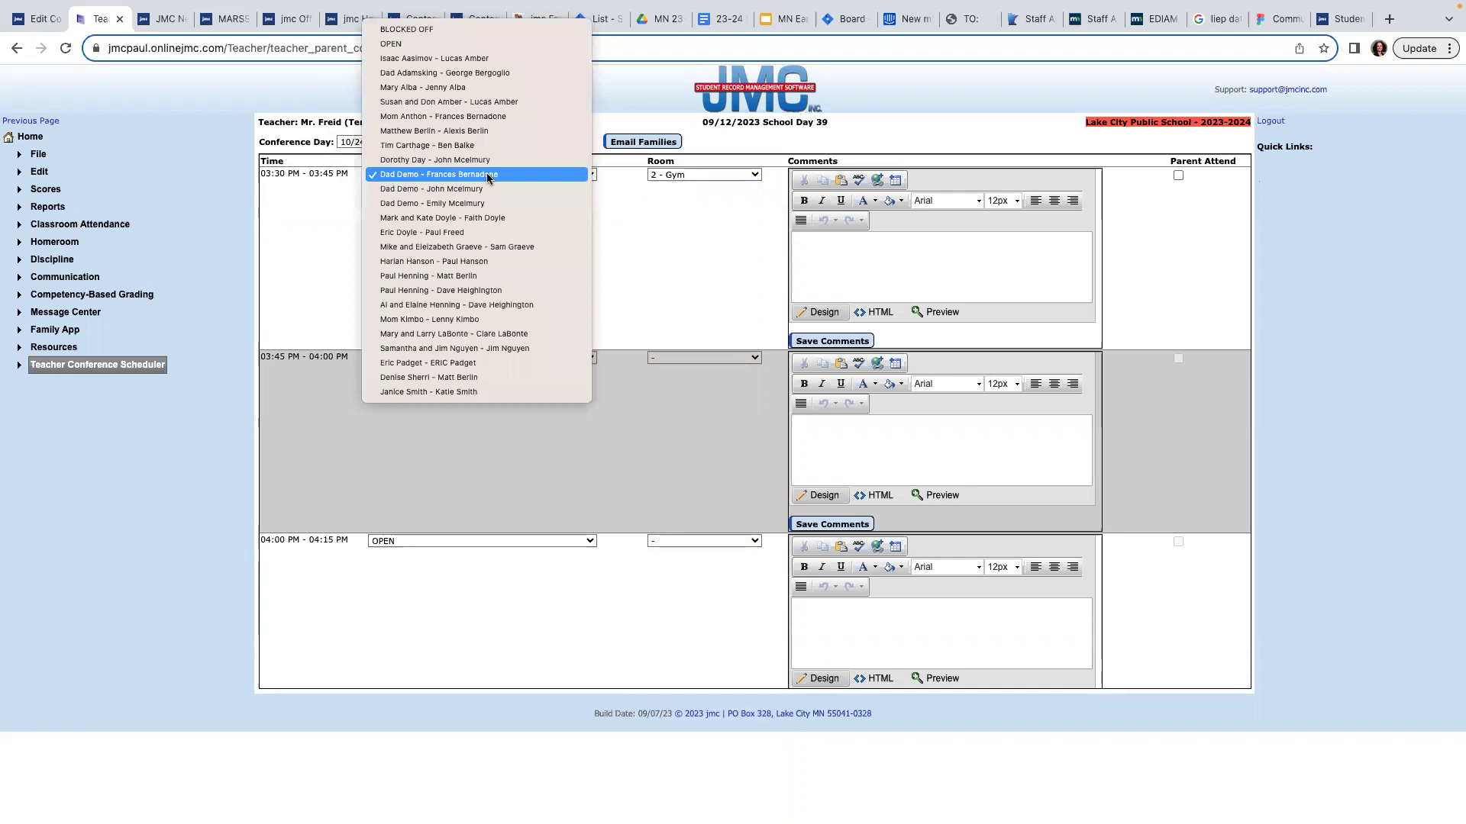
left_click(487, 175)
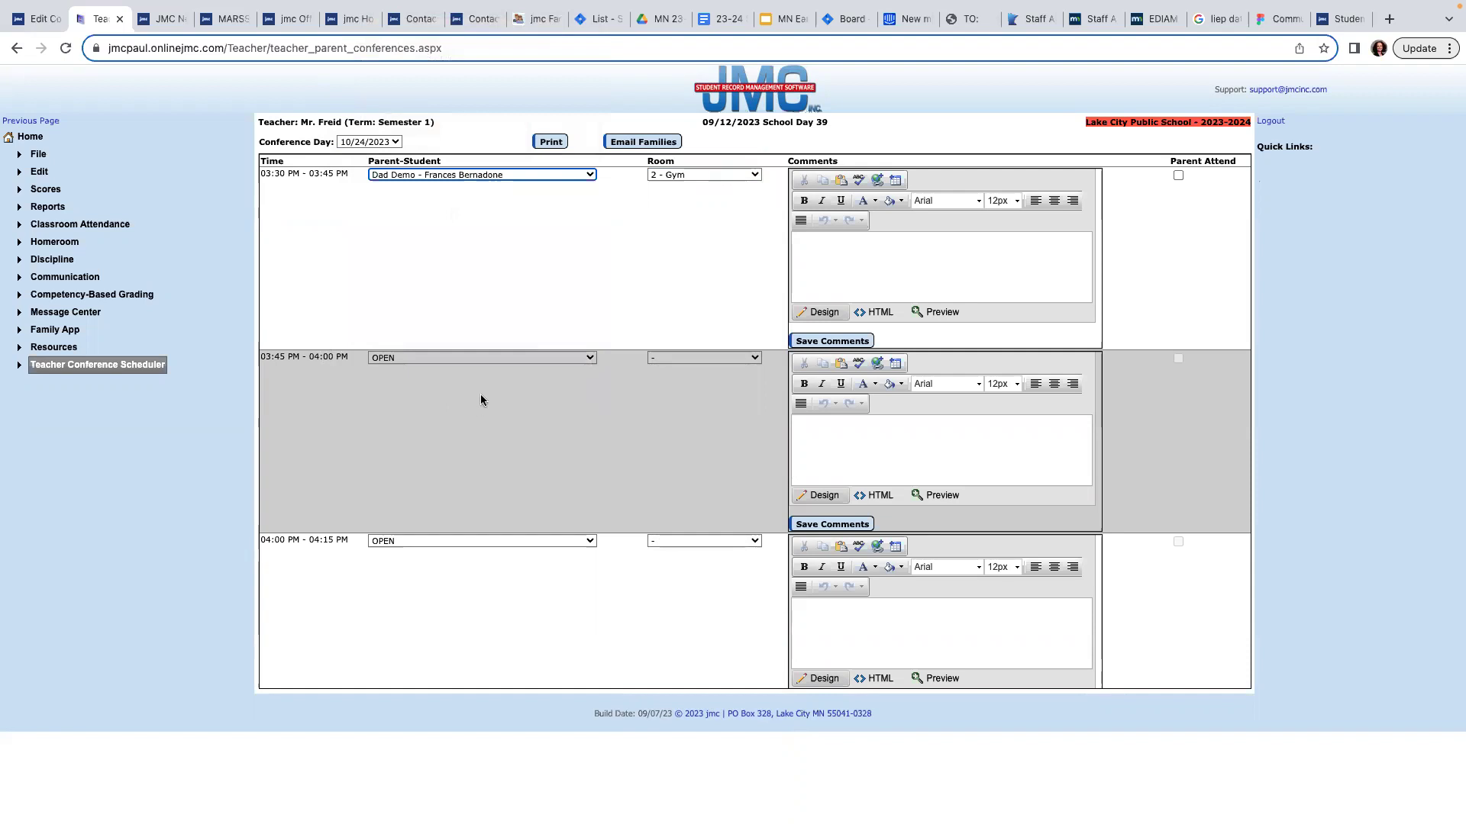
left_click(505, 359)
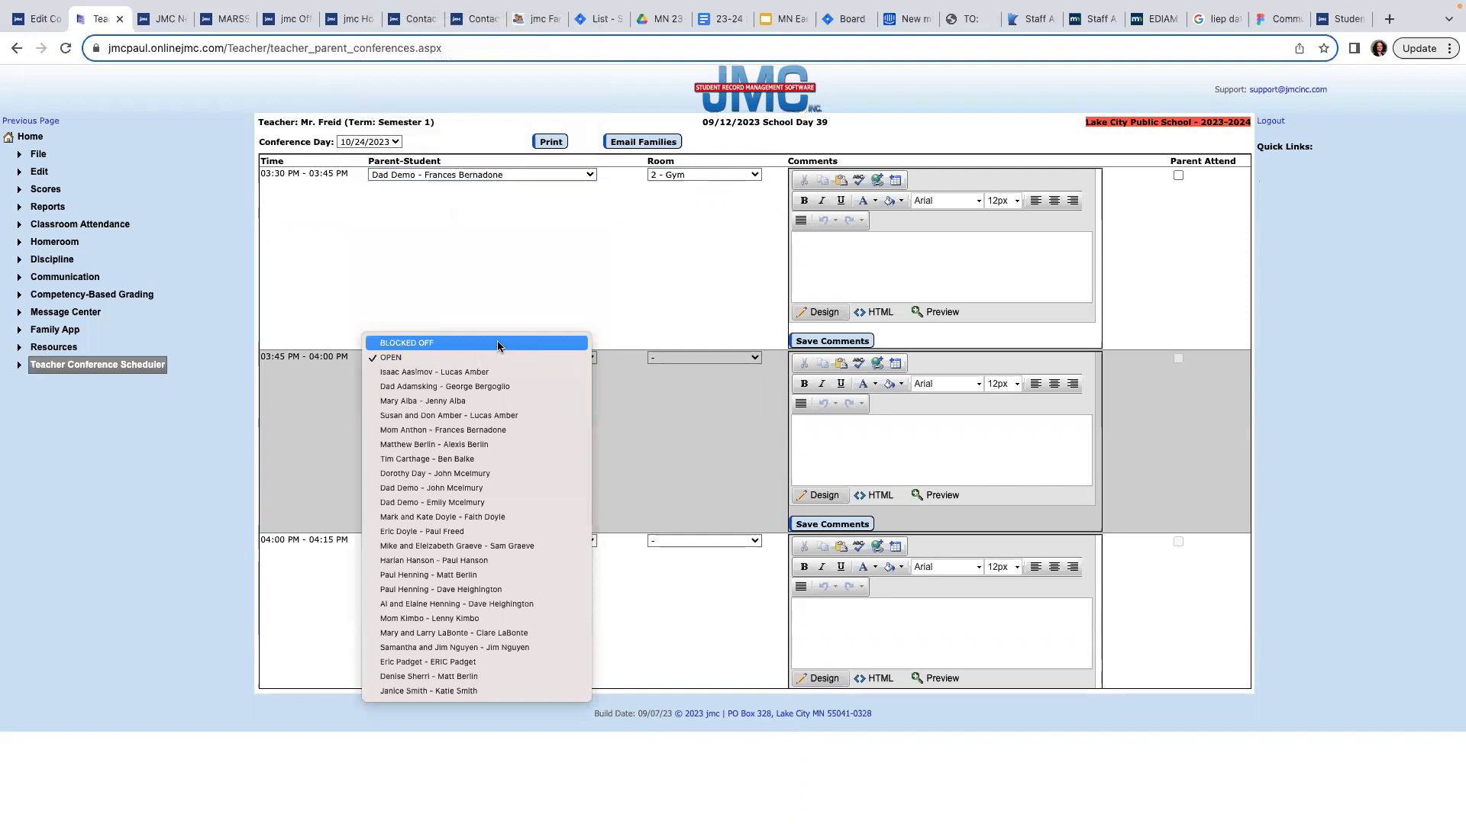
left_click(498, 344)
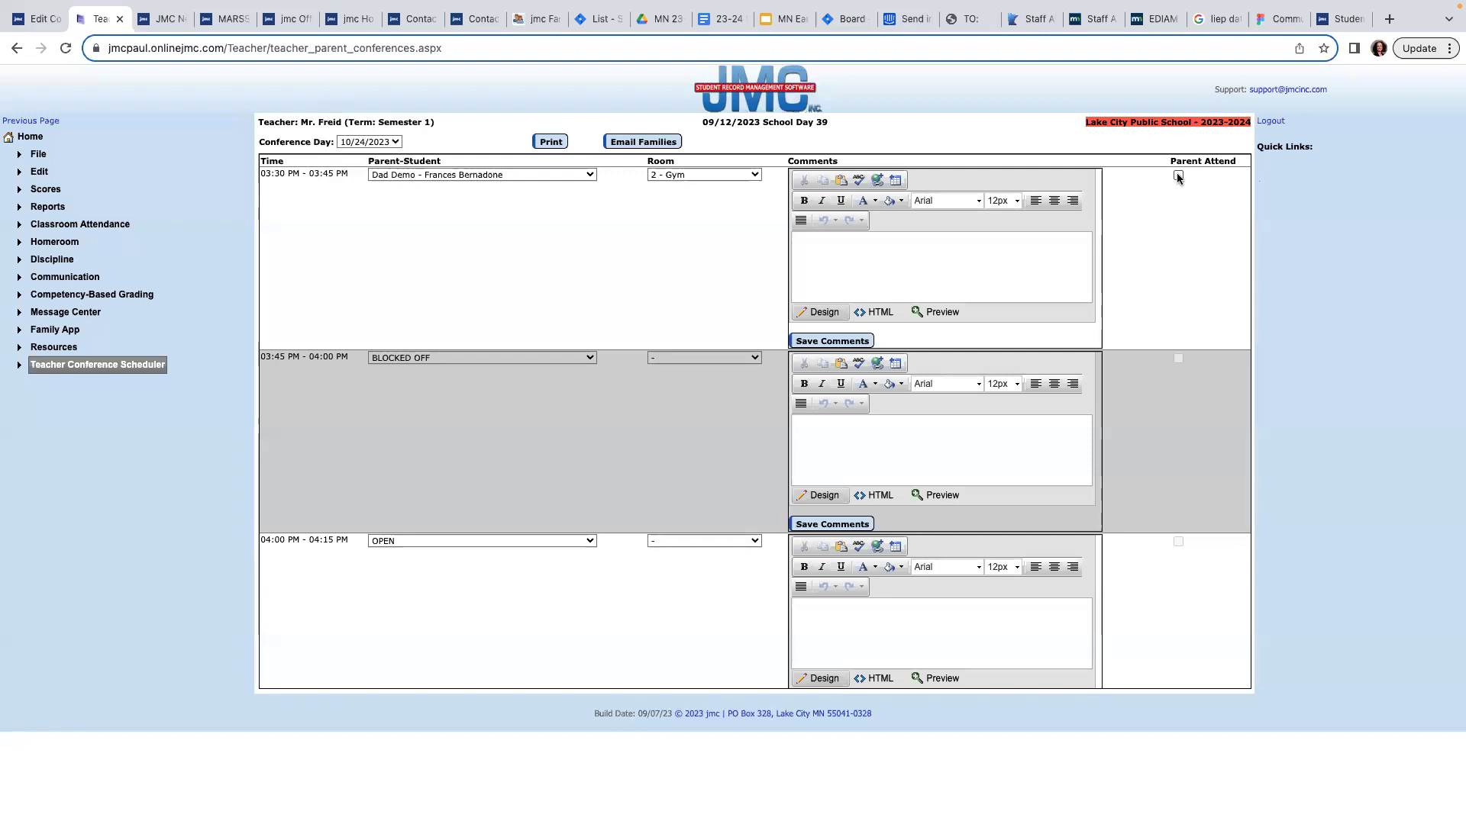
Step: Switch to the jmc Office course page and view the Switch Building choices, keeping Lake City Public School selected
mouse_move(69, 8)
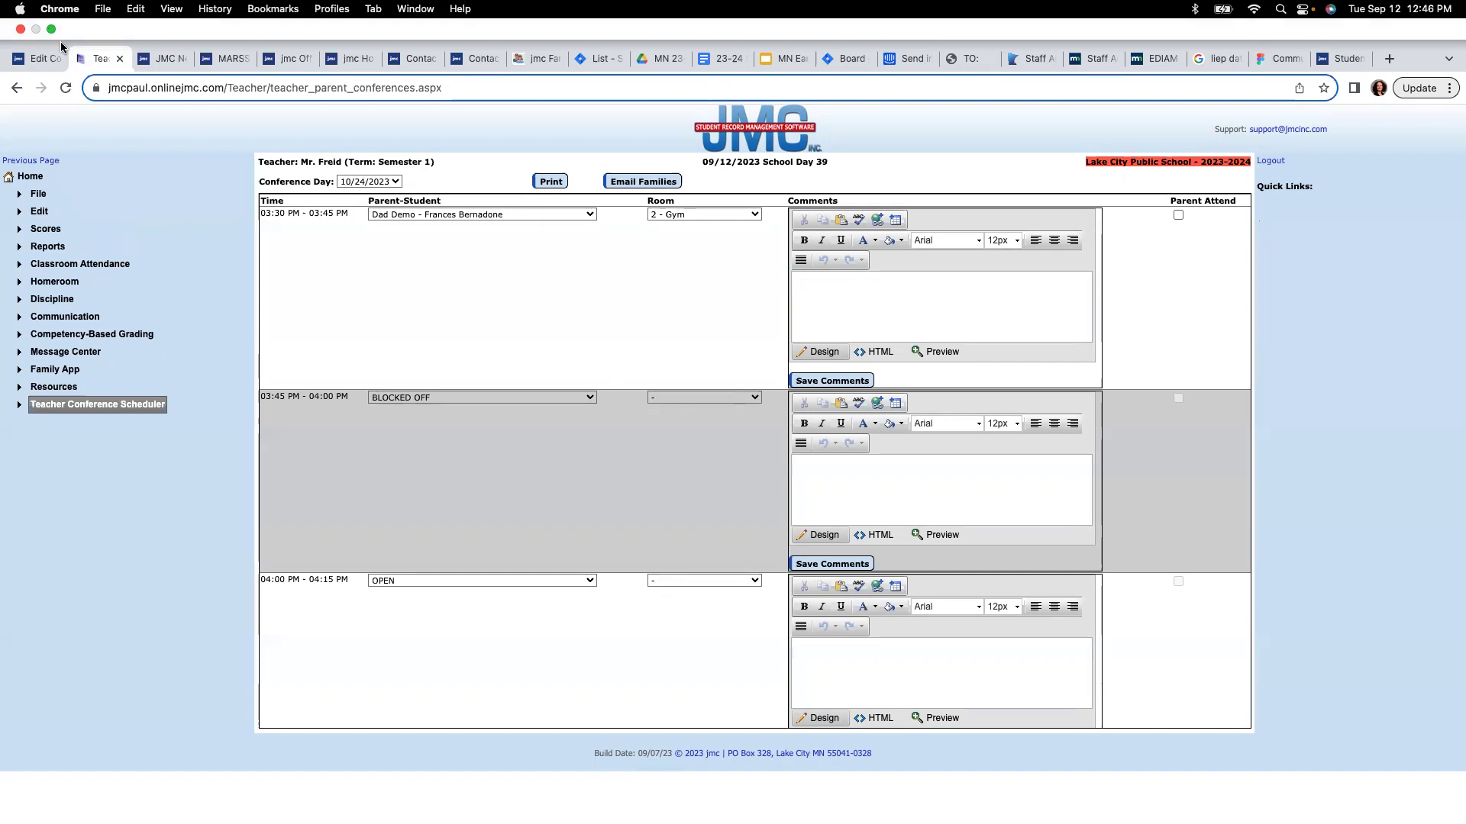
left_click(46, 59)
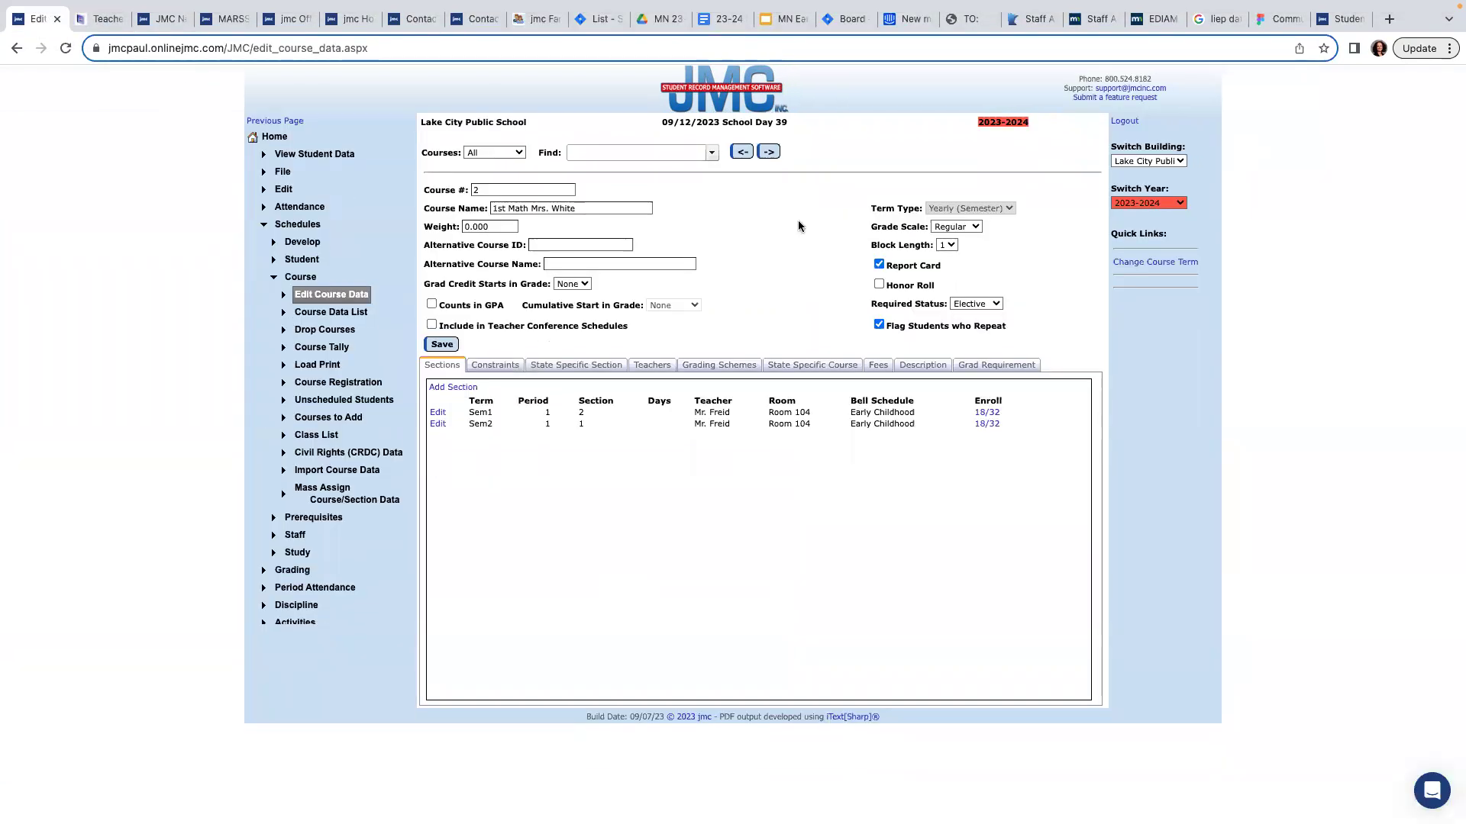
left_click(1175, 162)
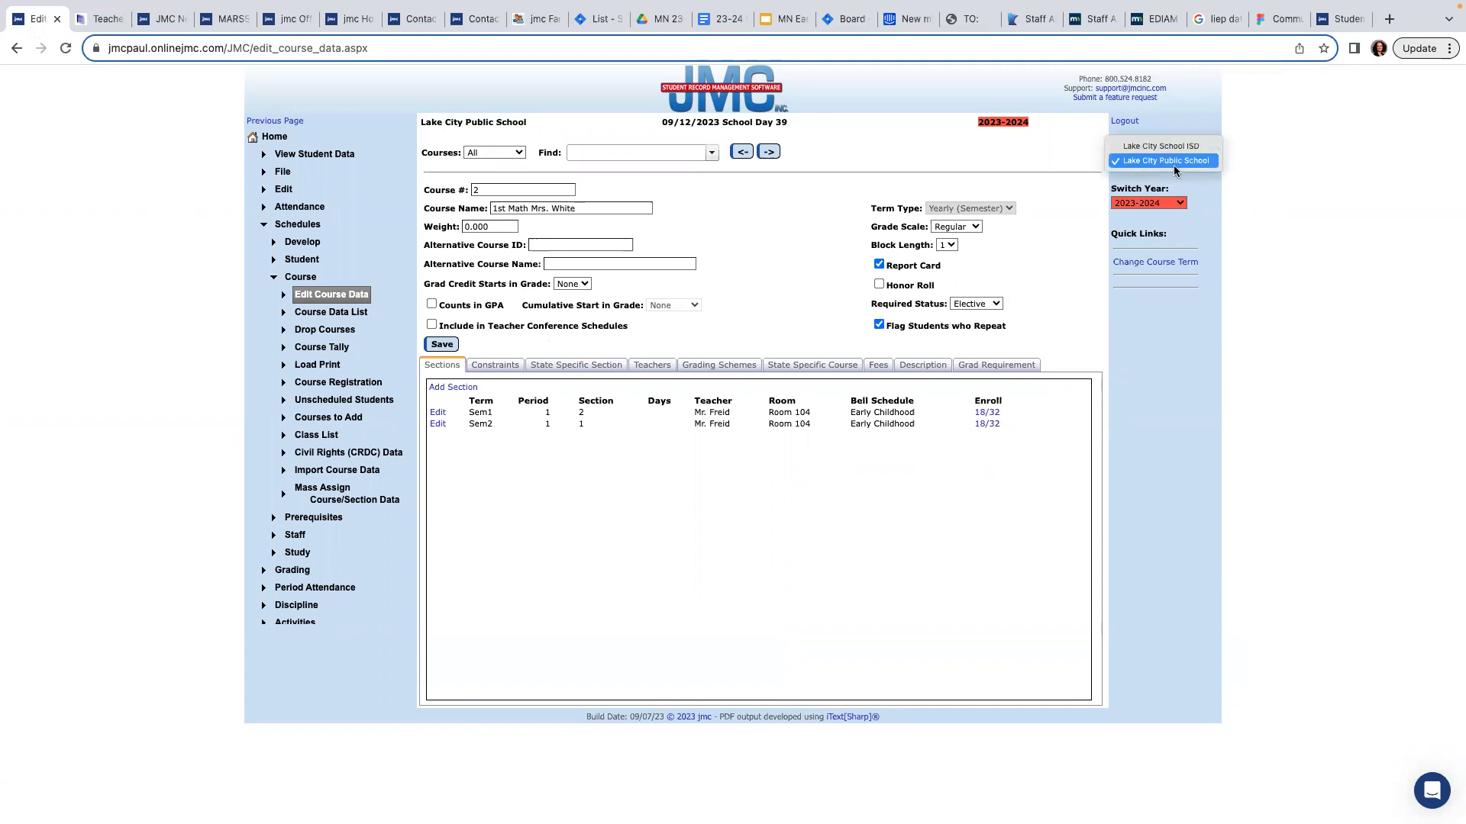
left_click(1176, 165)
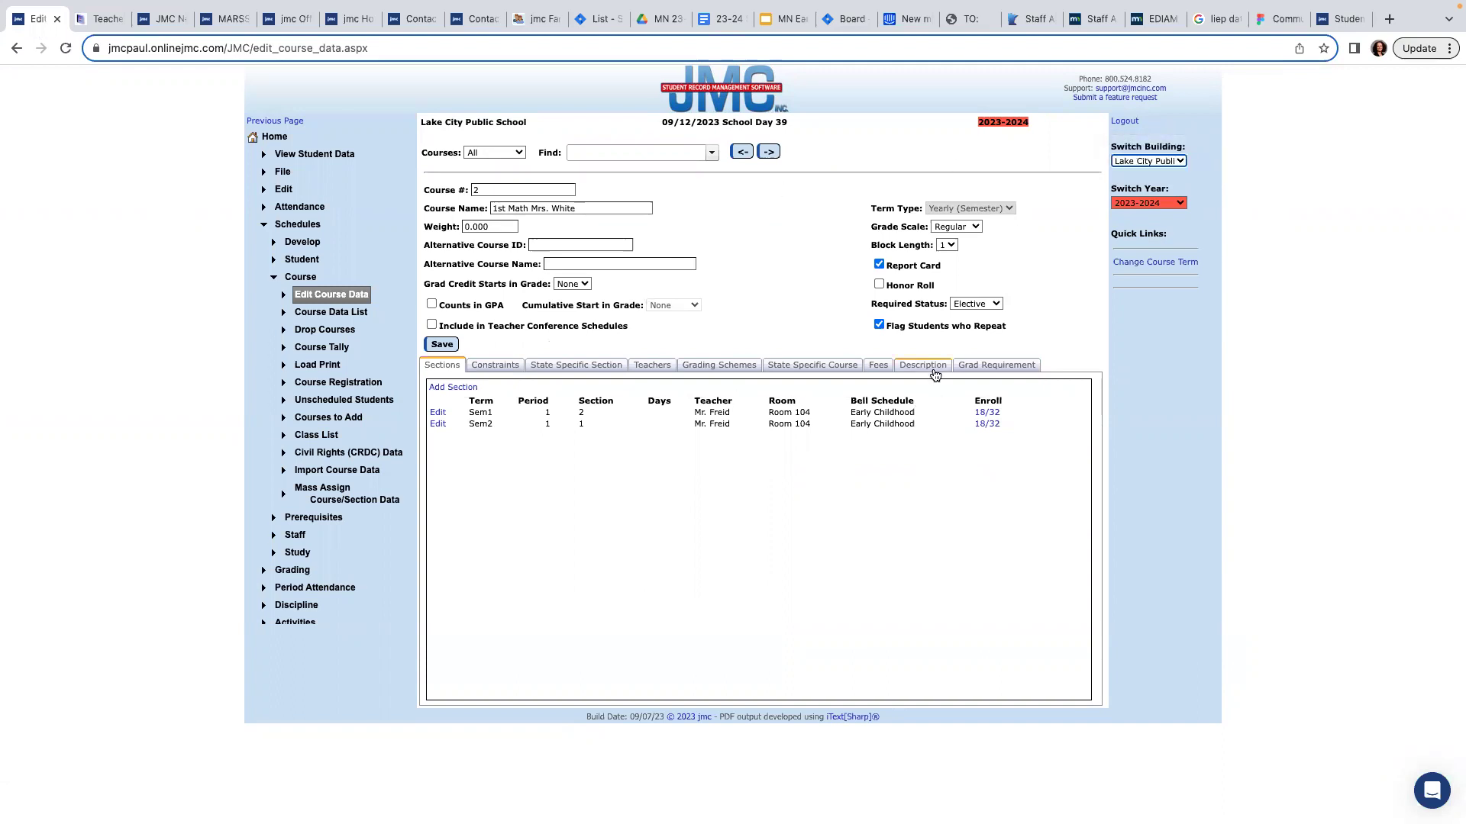
Step: Return to the jmc Teacher conference page, take Chrome out of full screen, and show the Preview presentation in full screen
left_click(100, 19)
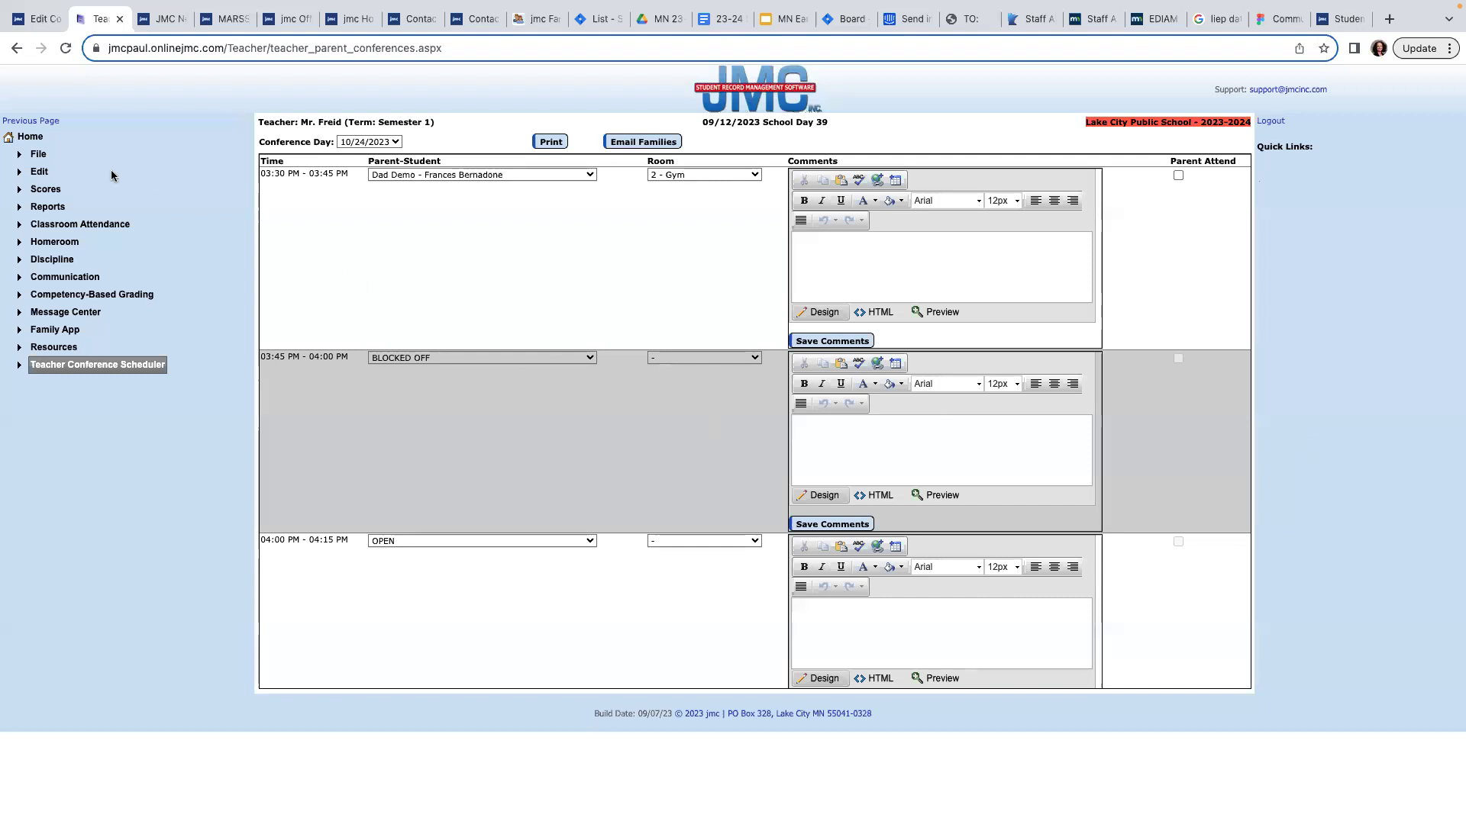
mouse_move(61, 4)
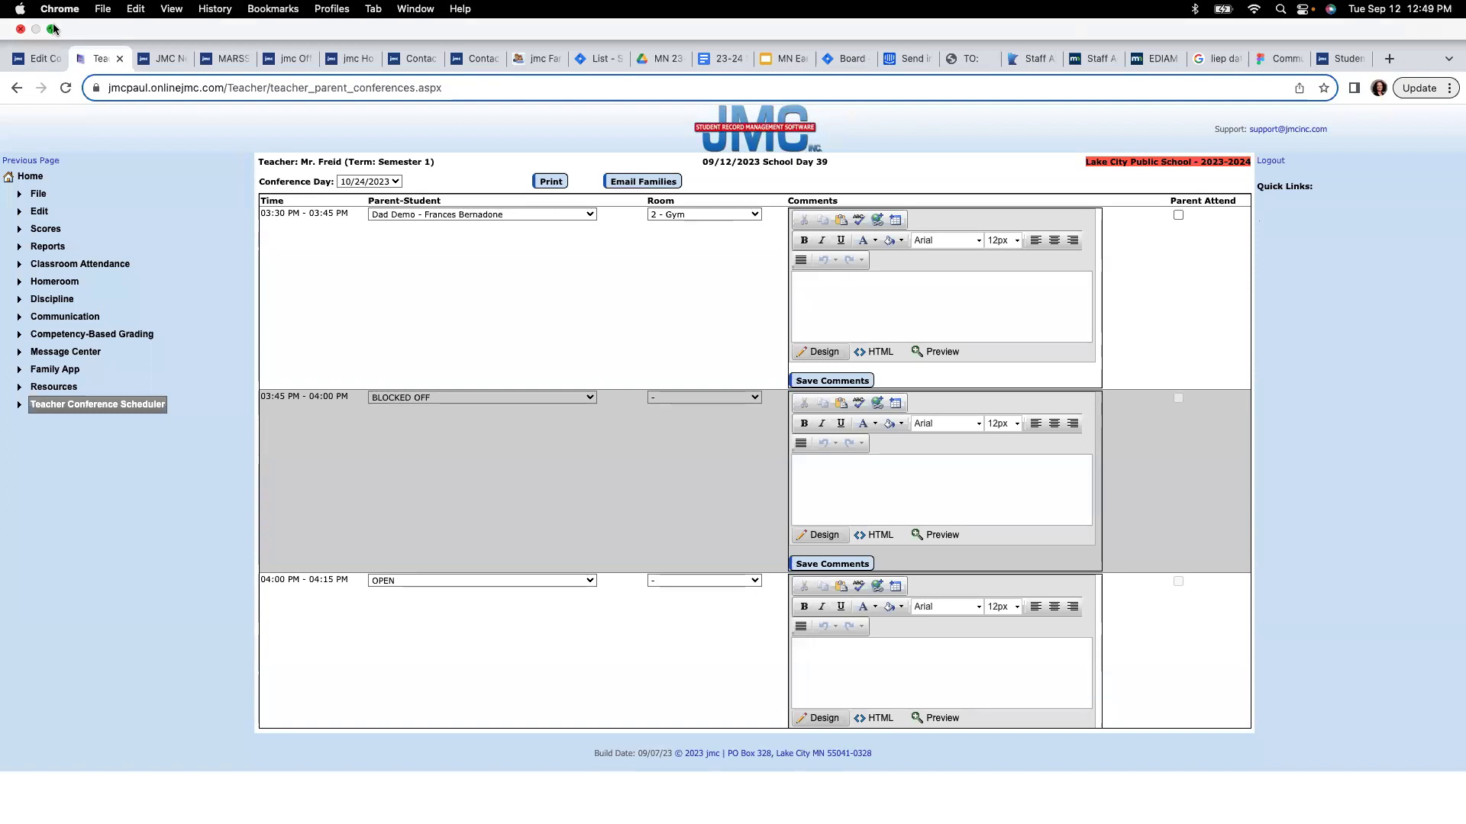
mouse_move(53, 28)
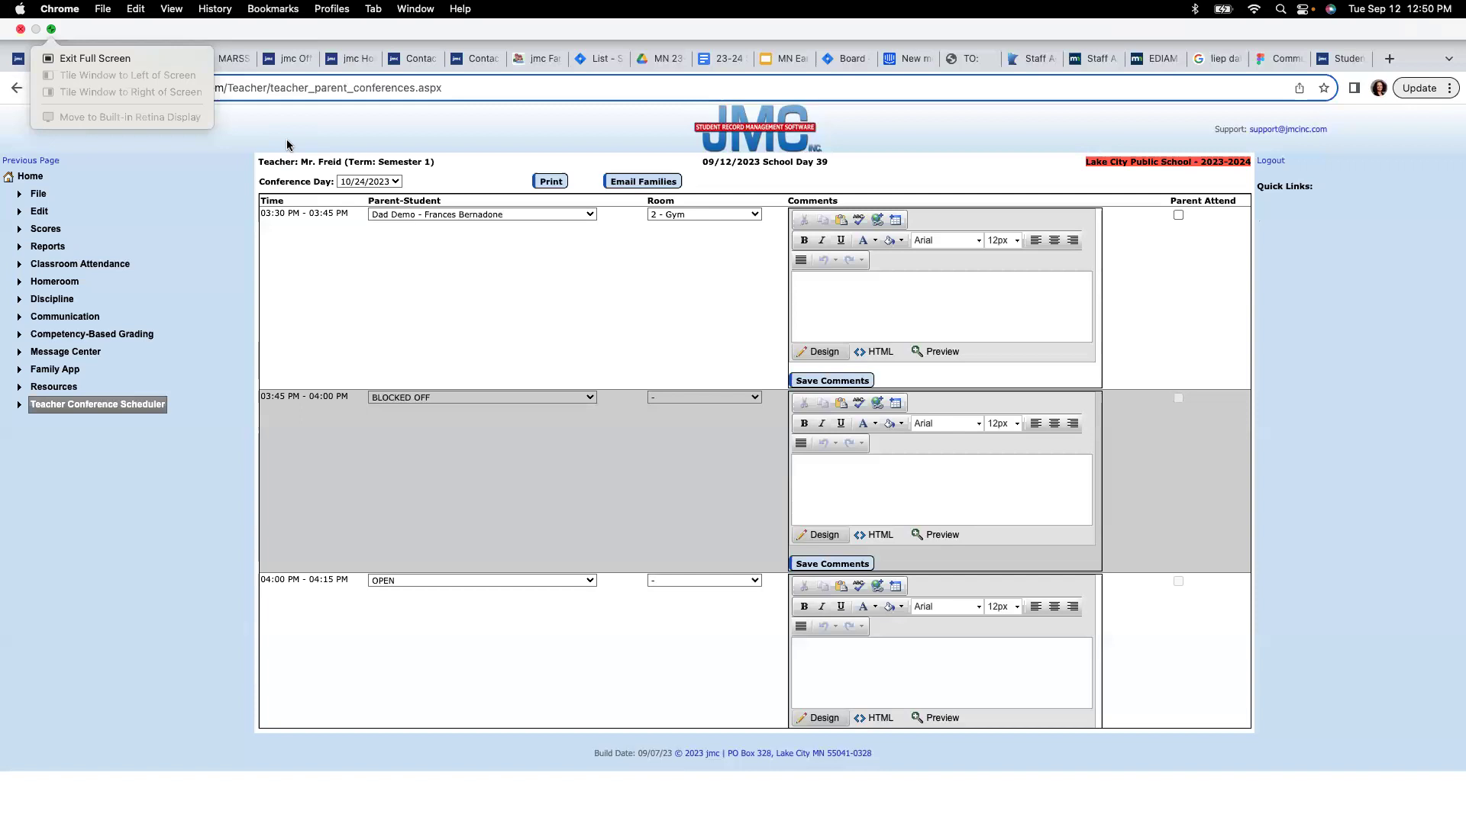
left_click(106, 60)
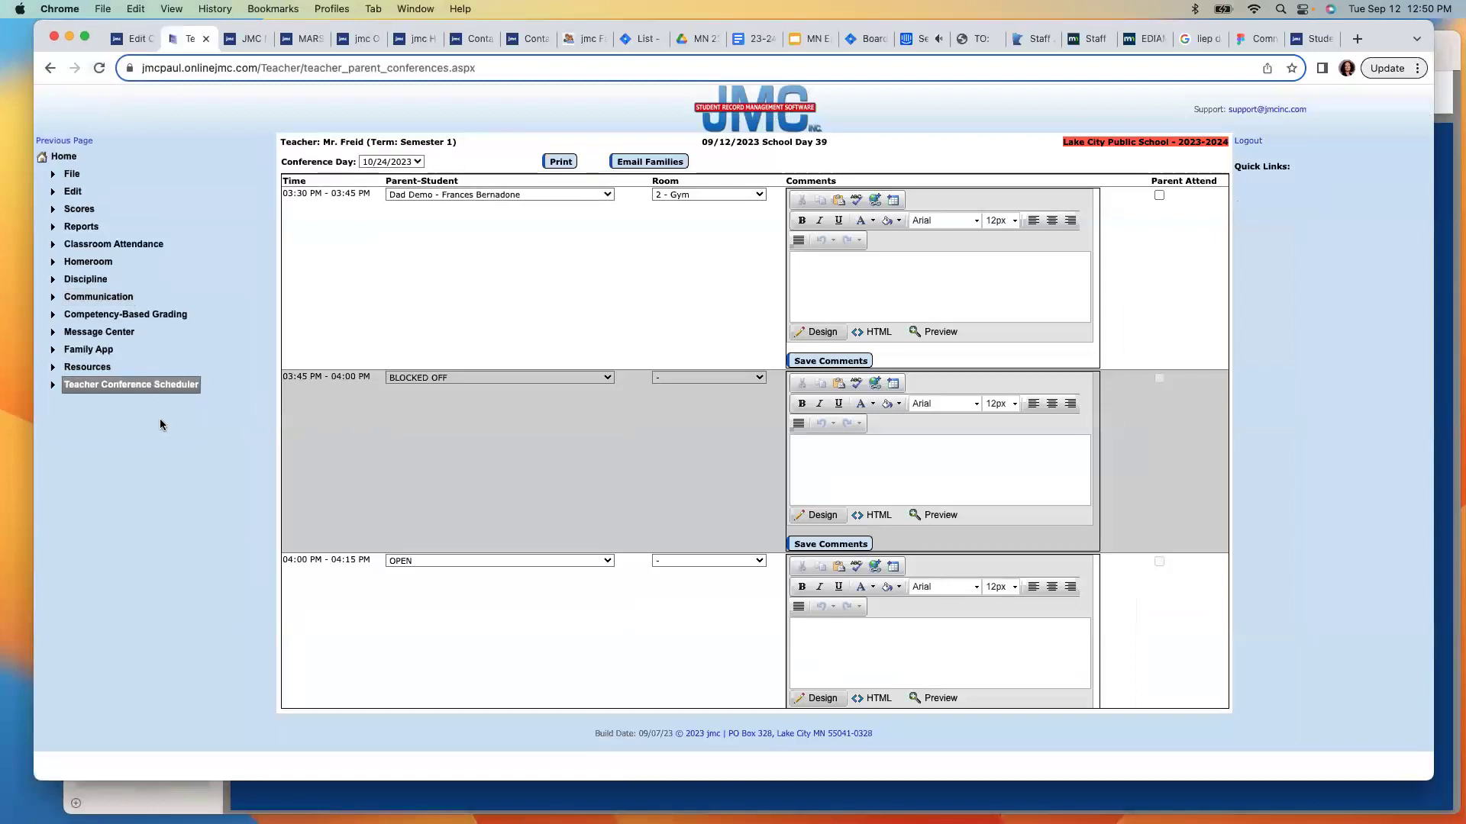
left_click(280, 803)
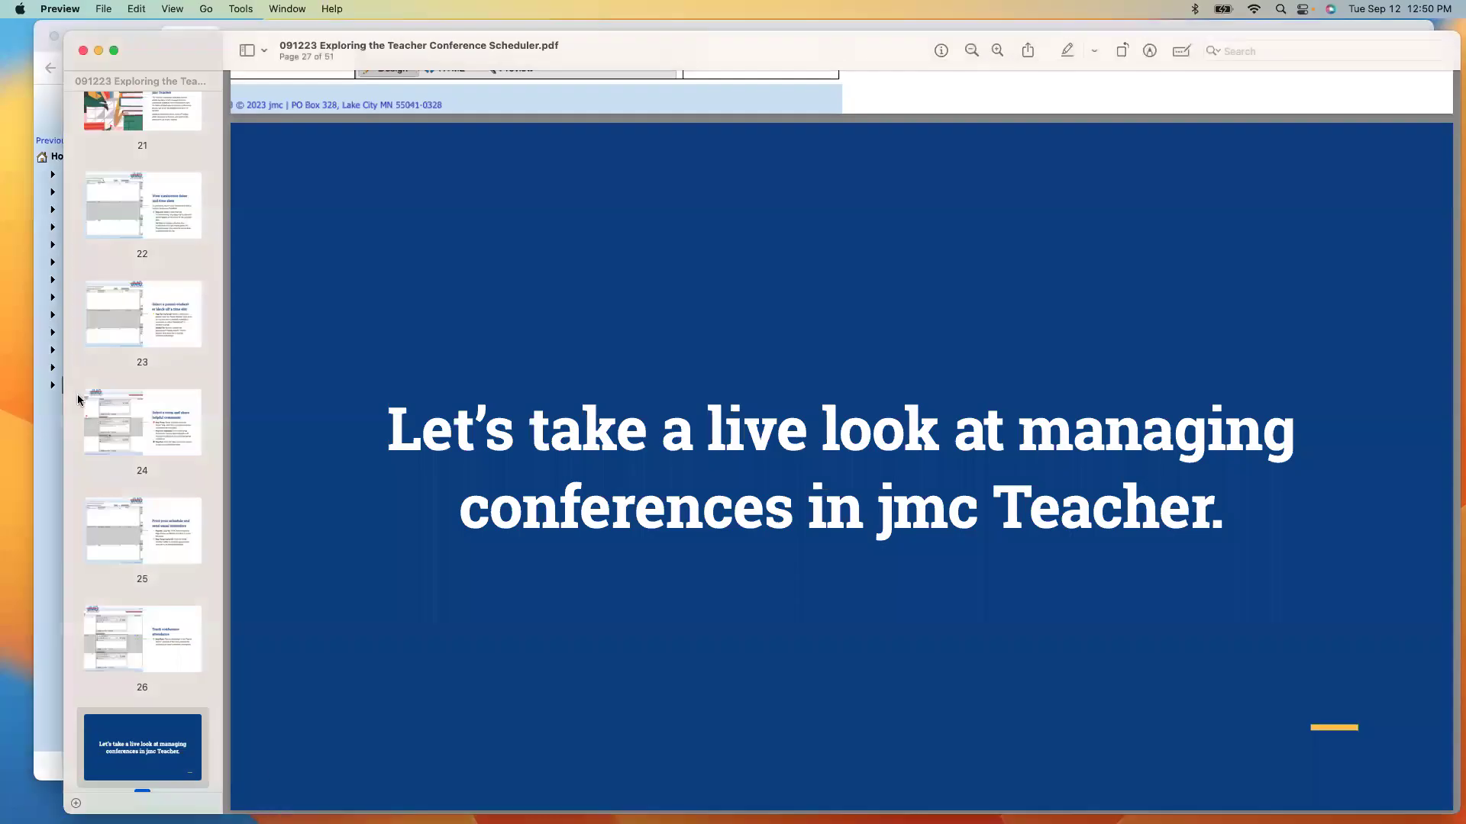
left_click(114, 51)
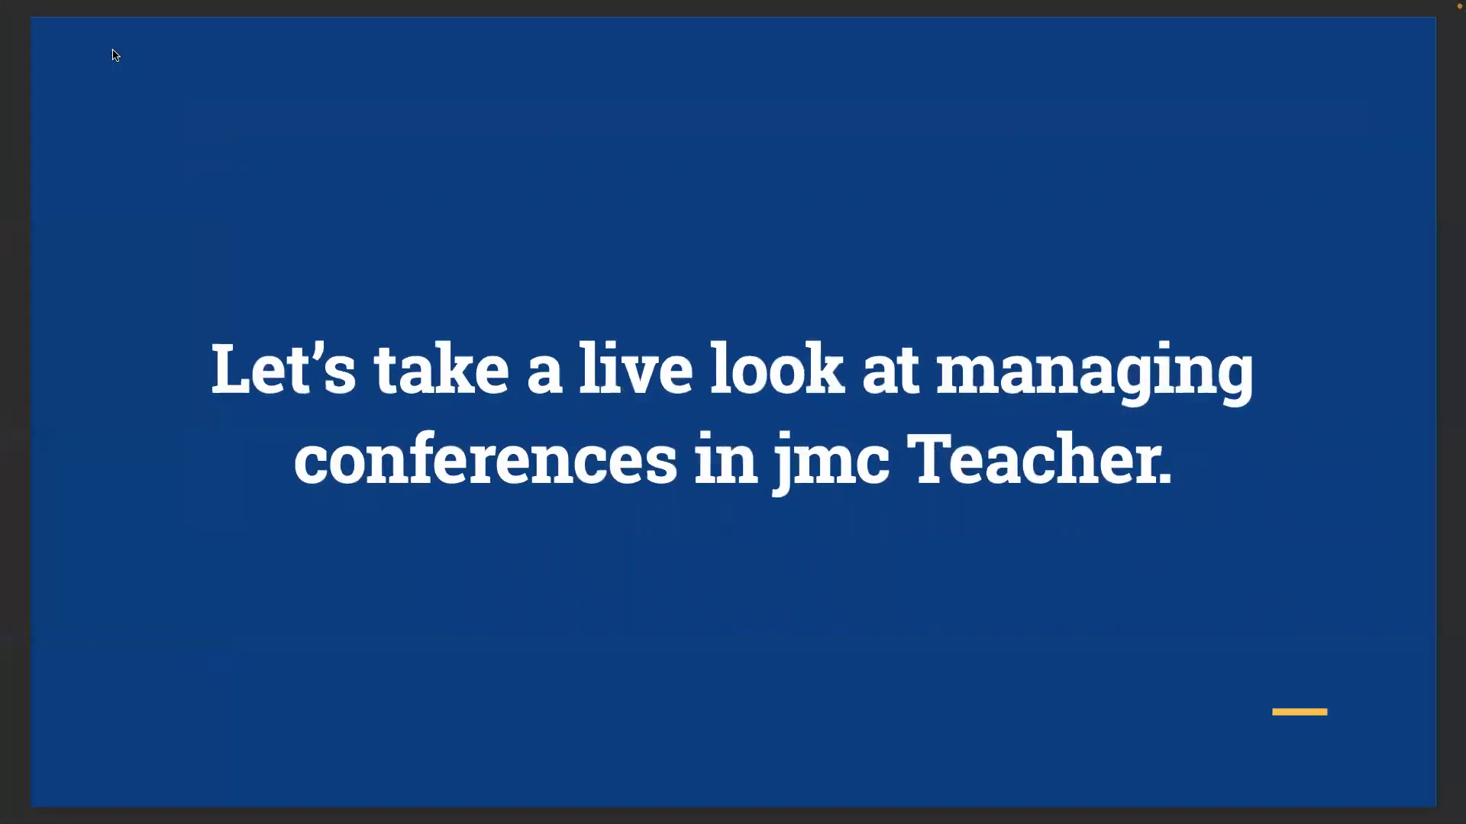
Step: Advance the presentation past the Q&A and section title slides to the Schedule teacher conferences in jmc Family slide
key("Right")
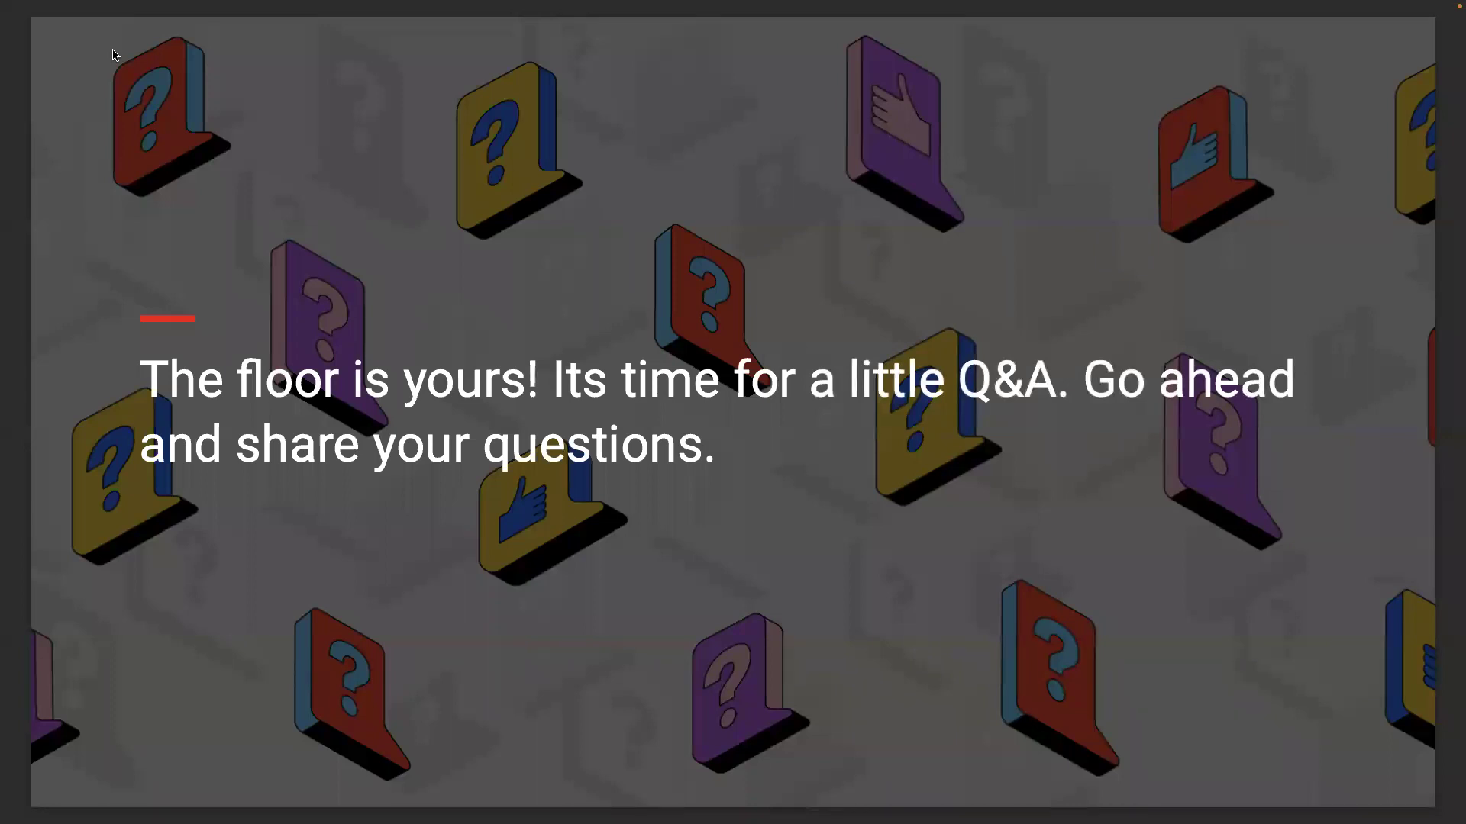
key("Home")
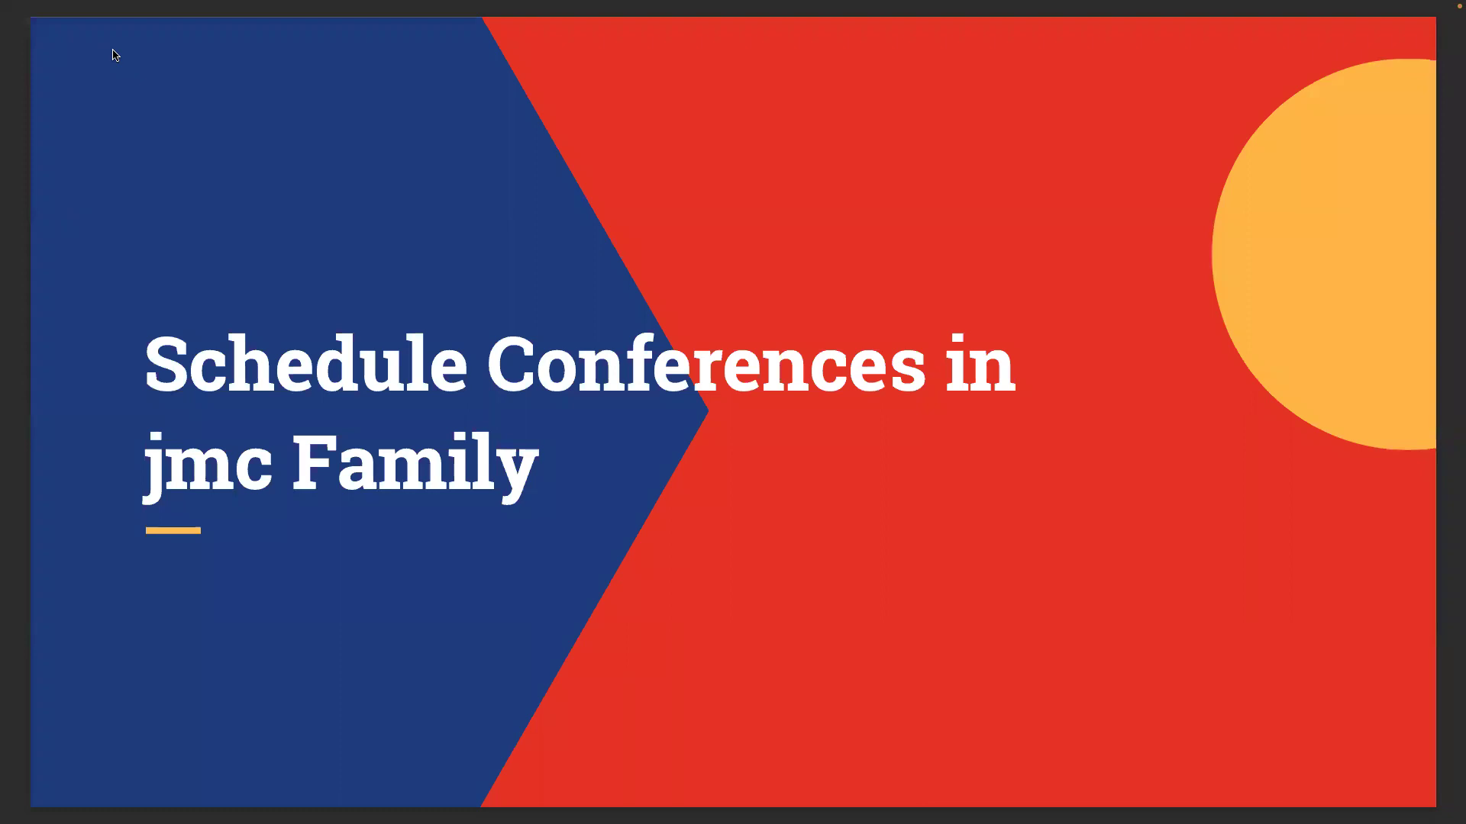
key("Right")
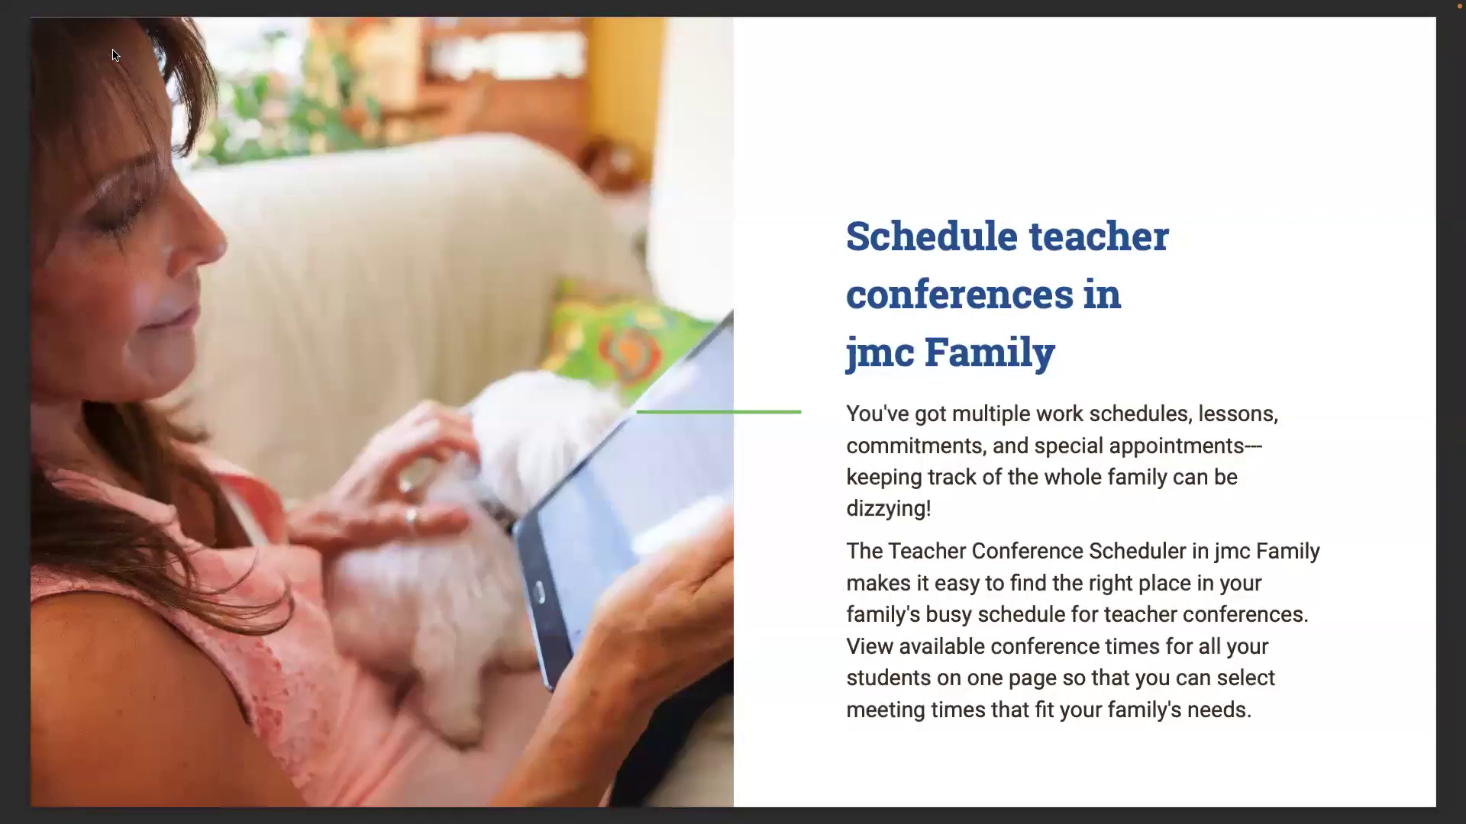
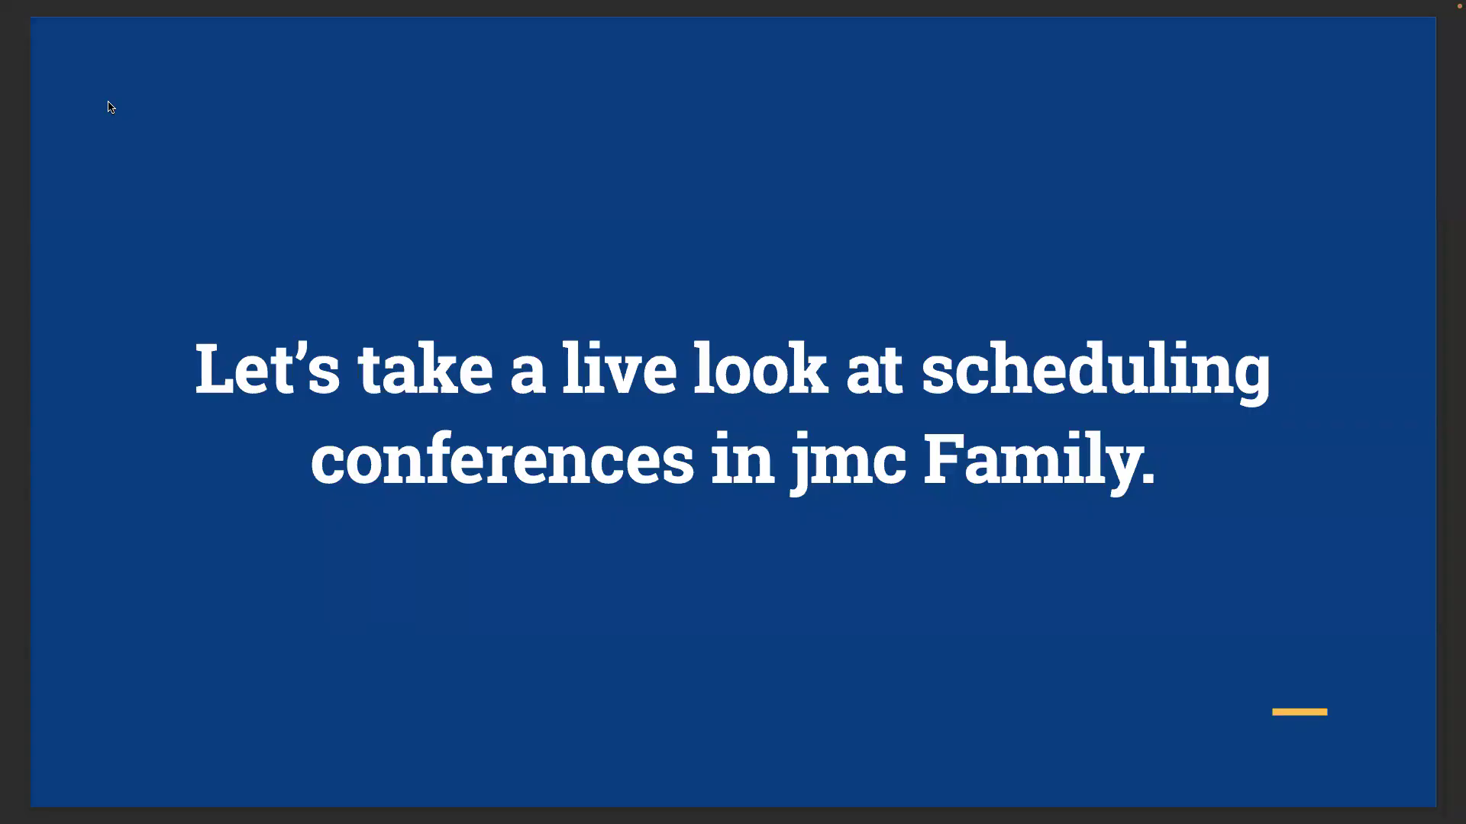
Step: Take the presentation out of full screen and switch back to Chrome, shown full screen
mouse_move(31, 2)
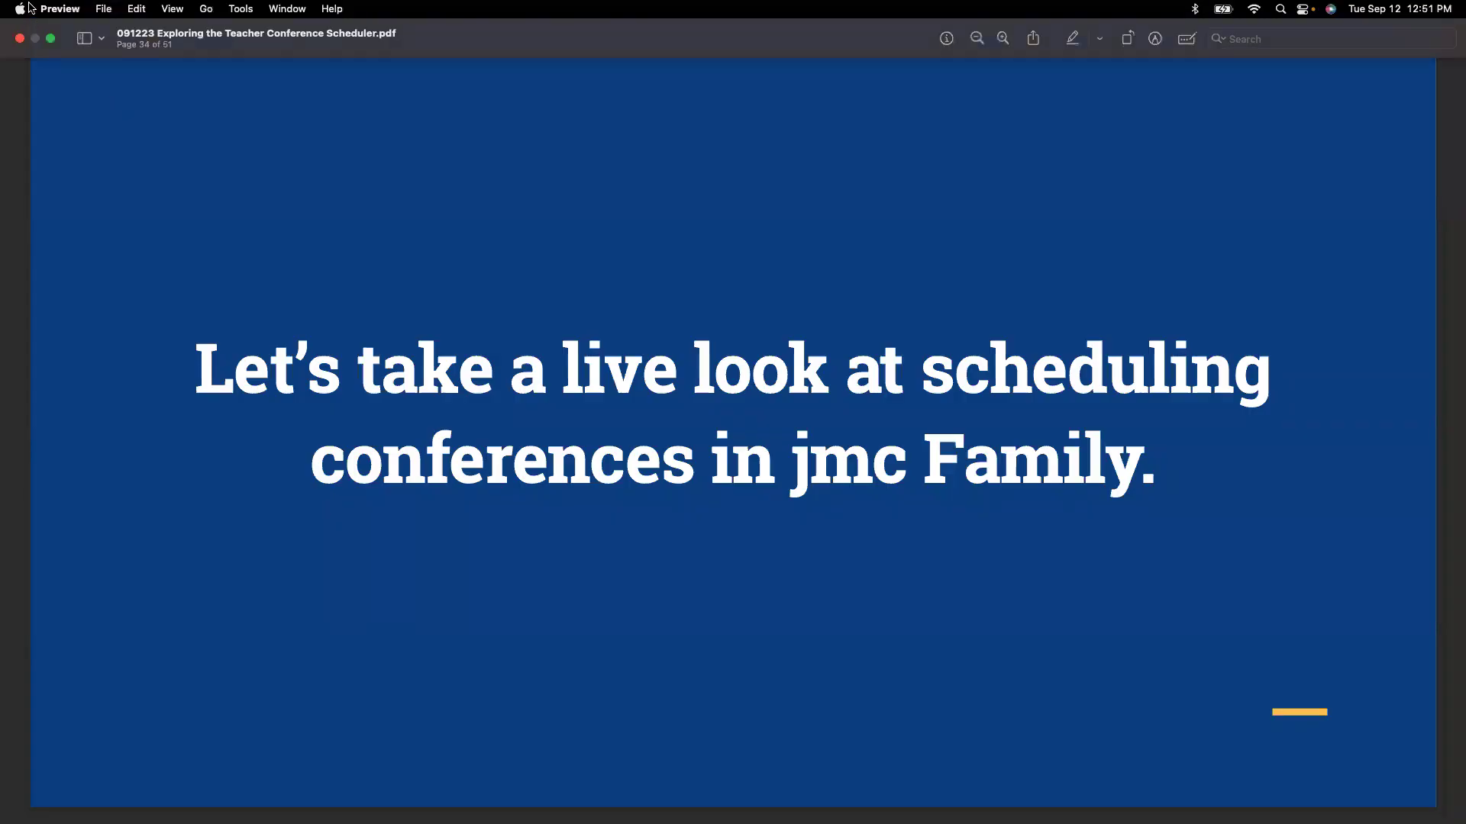
left_click(51, 43)
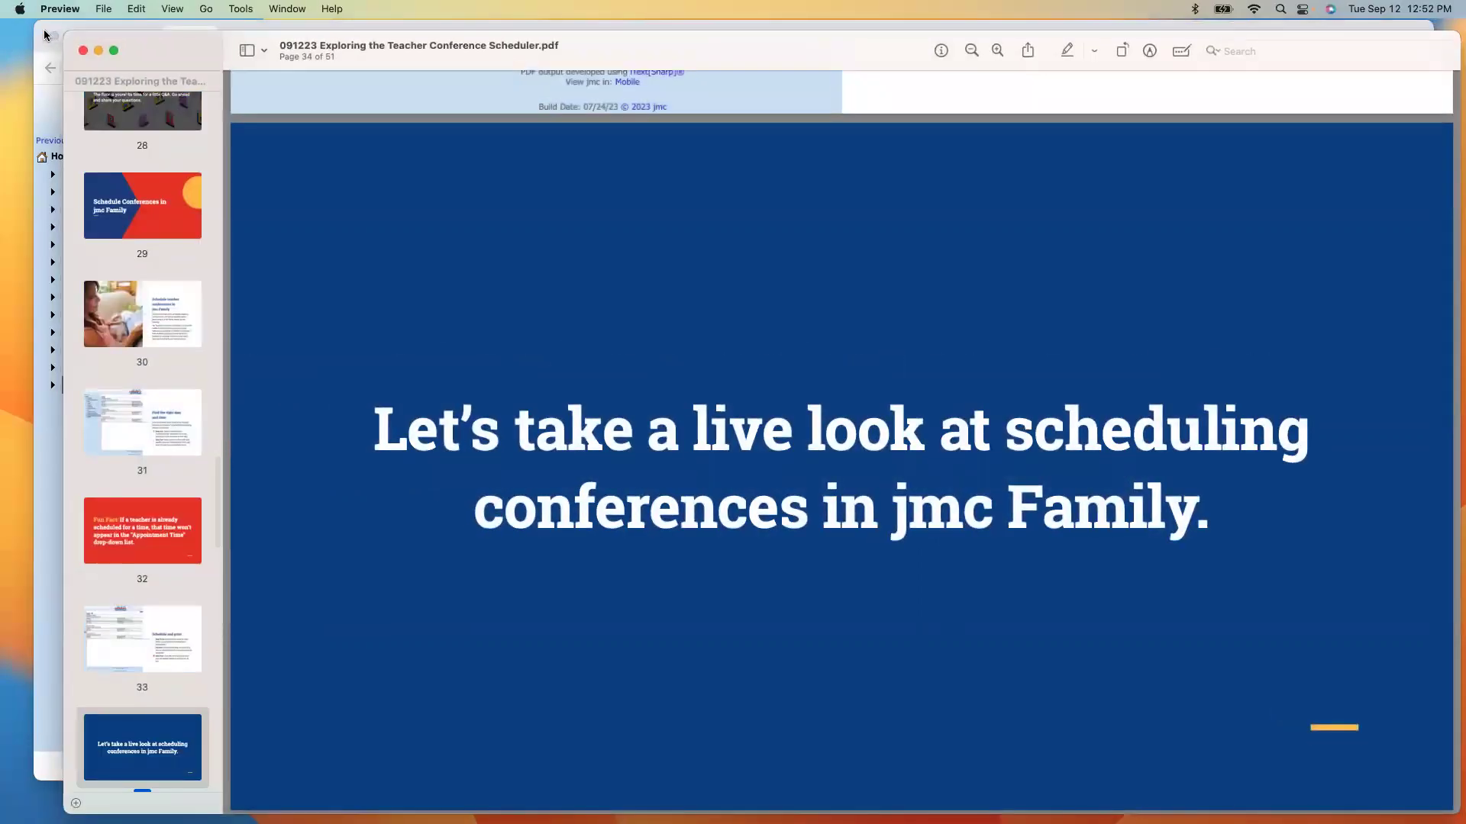
left_click(45, 35)
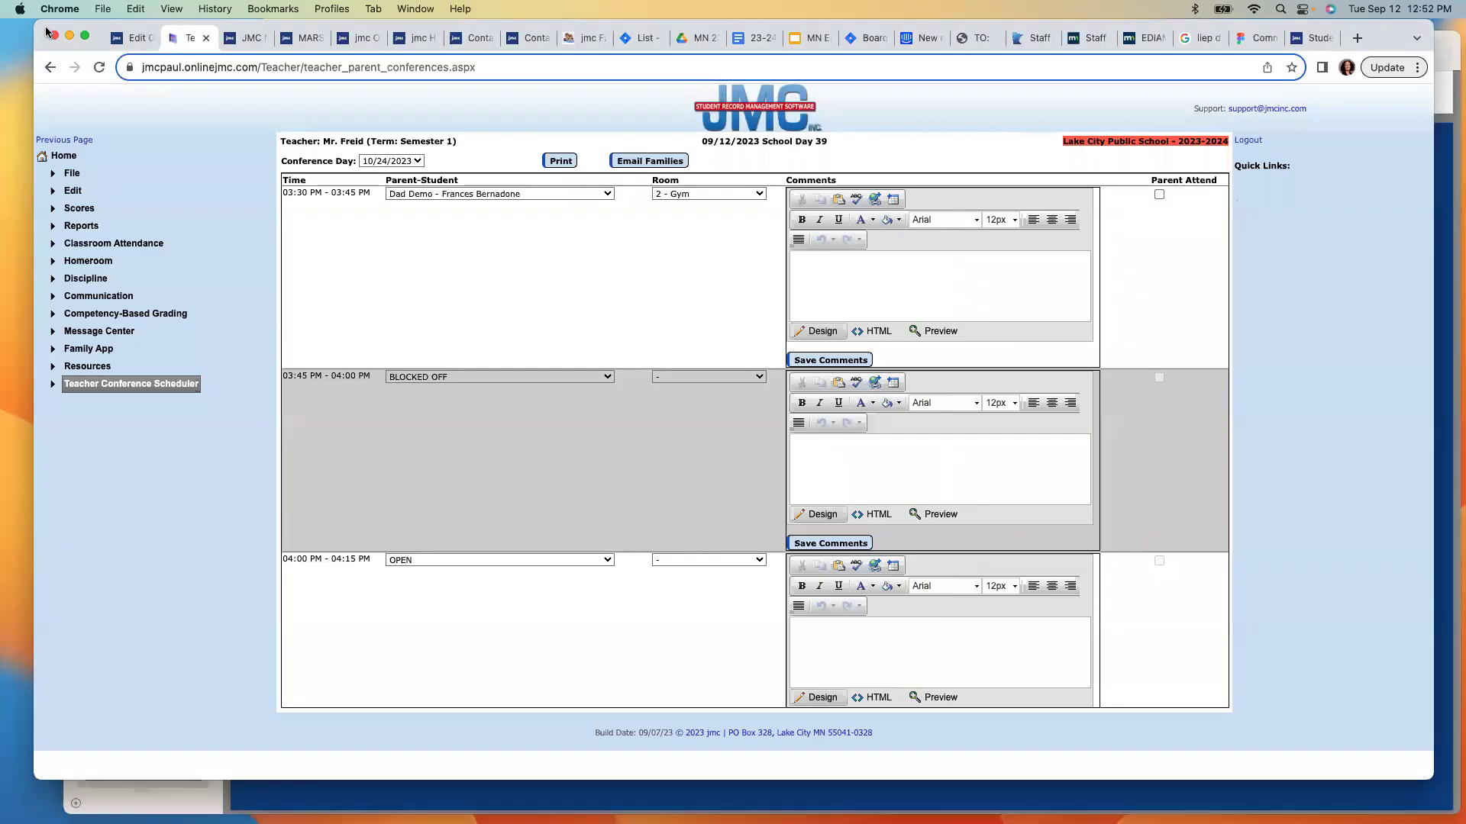
left_click(86, 35)
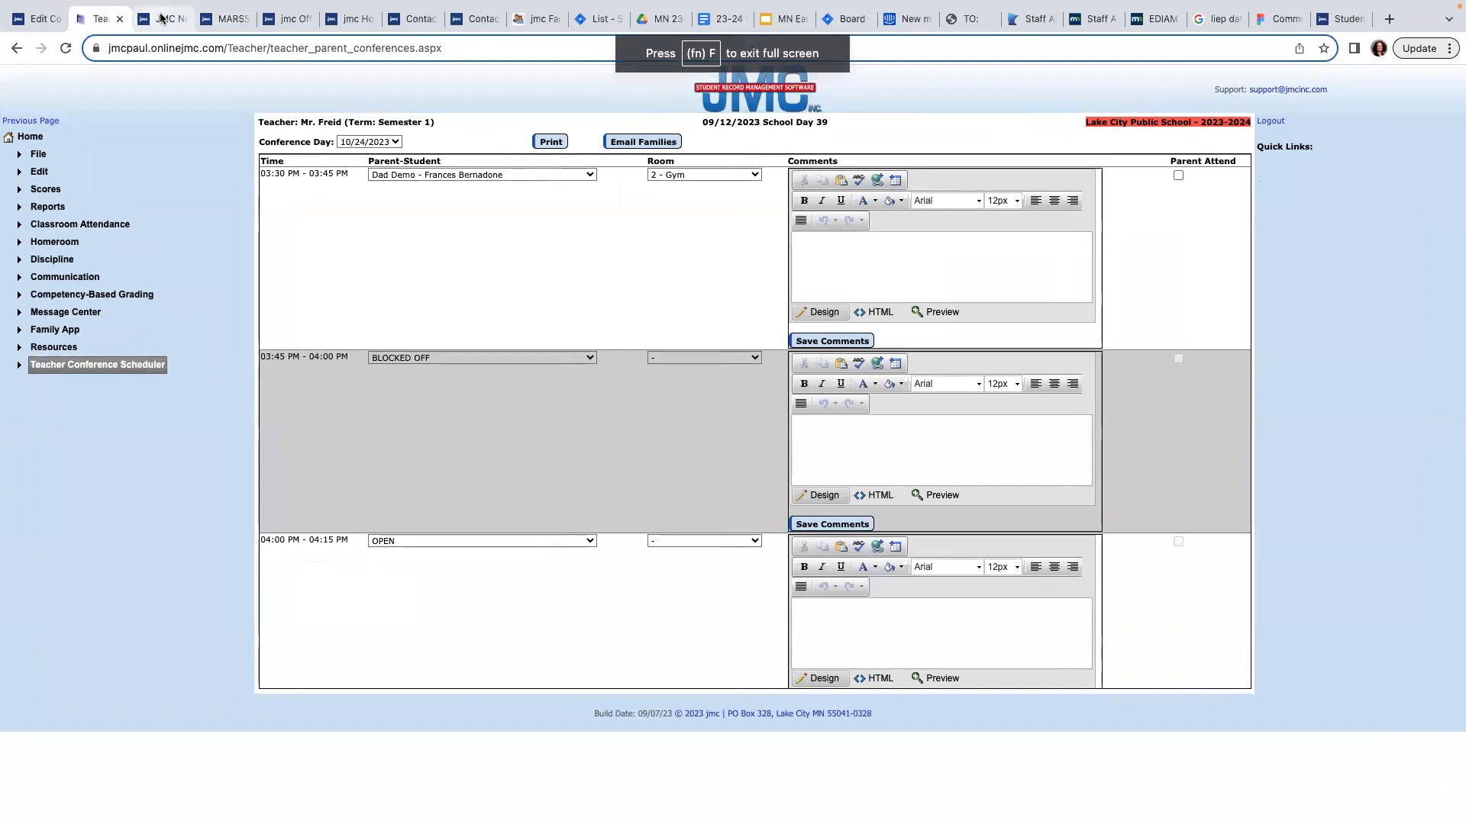
Step: Open the jmc Family login page and log in for 2023-2024 with the saved demo username and password
left_click(162, 17)
left_click(762, 266)
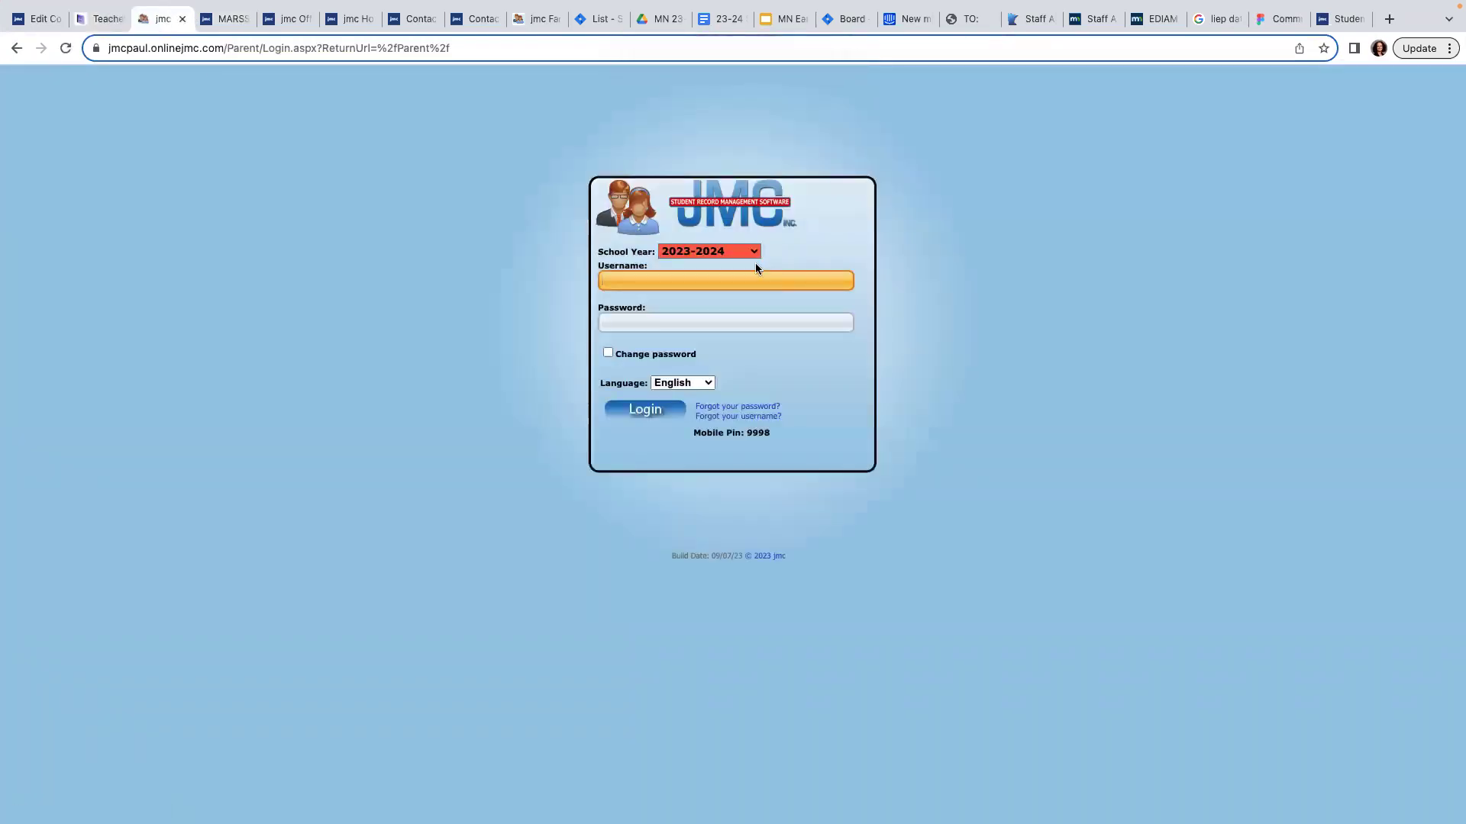
left_click(726, 277)
left_click(900, 383)
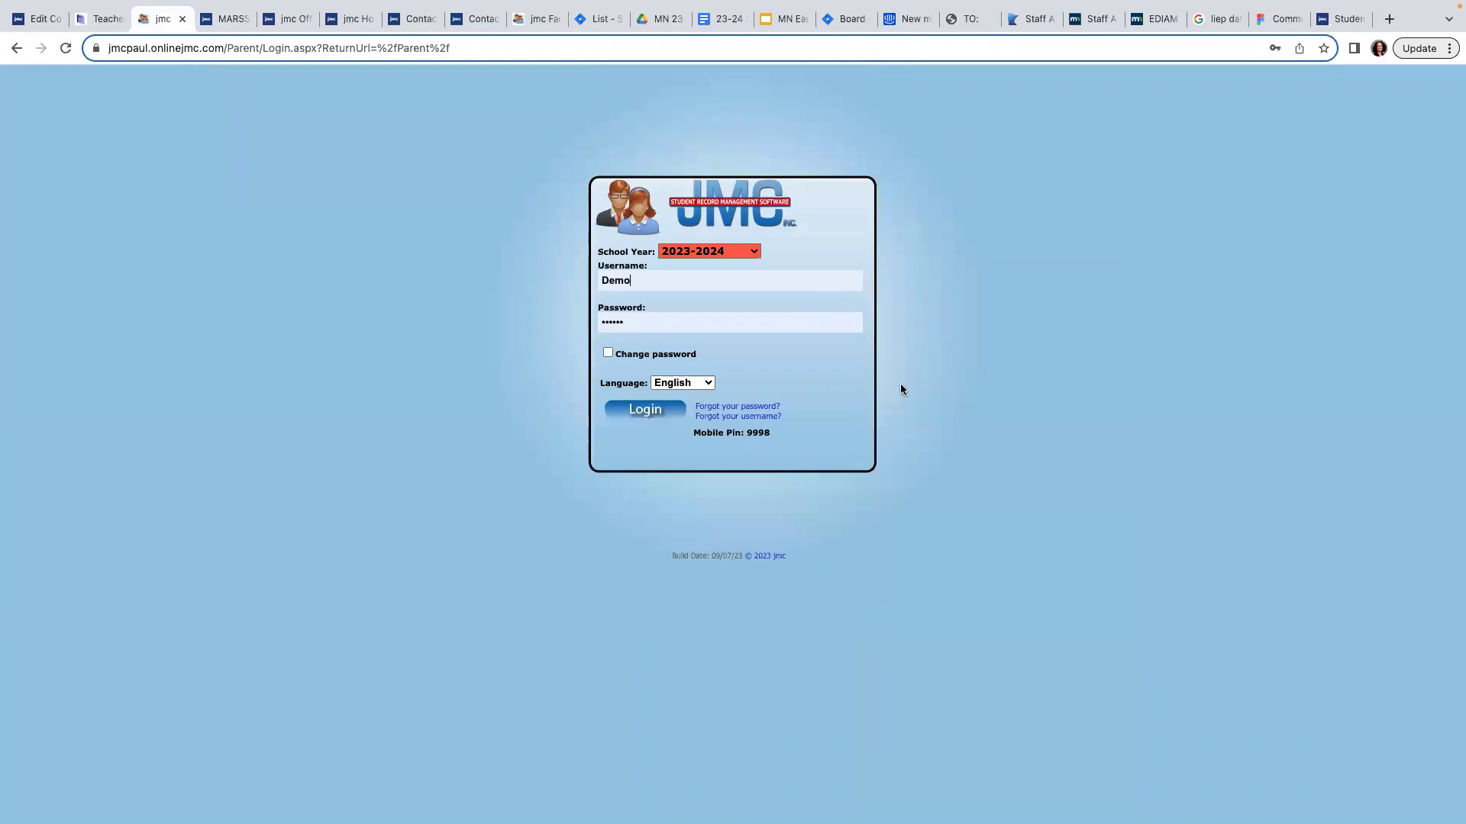
left_click(655, 418)
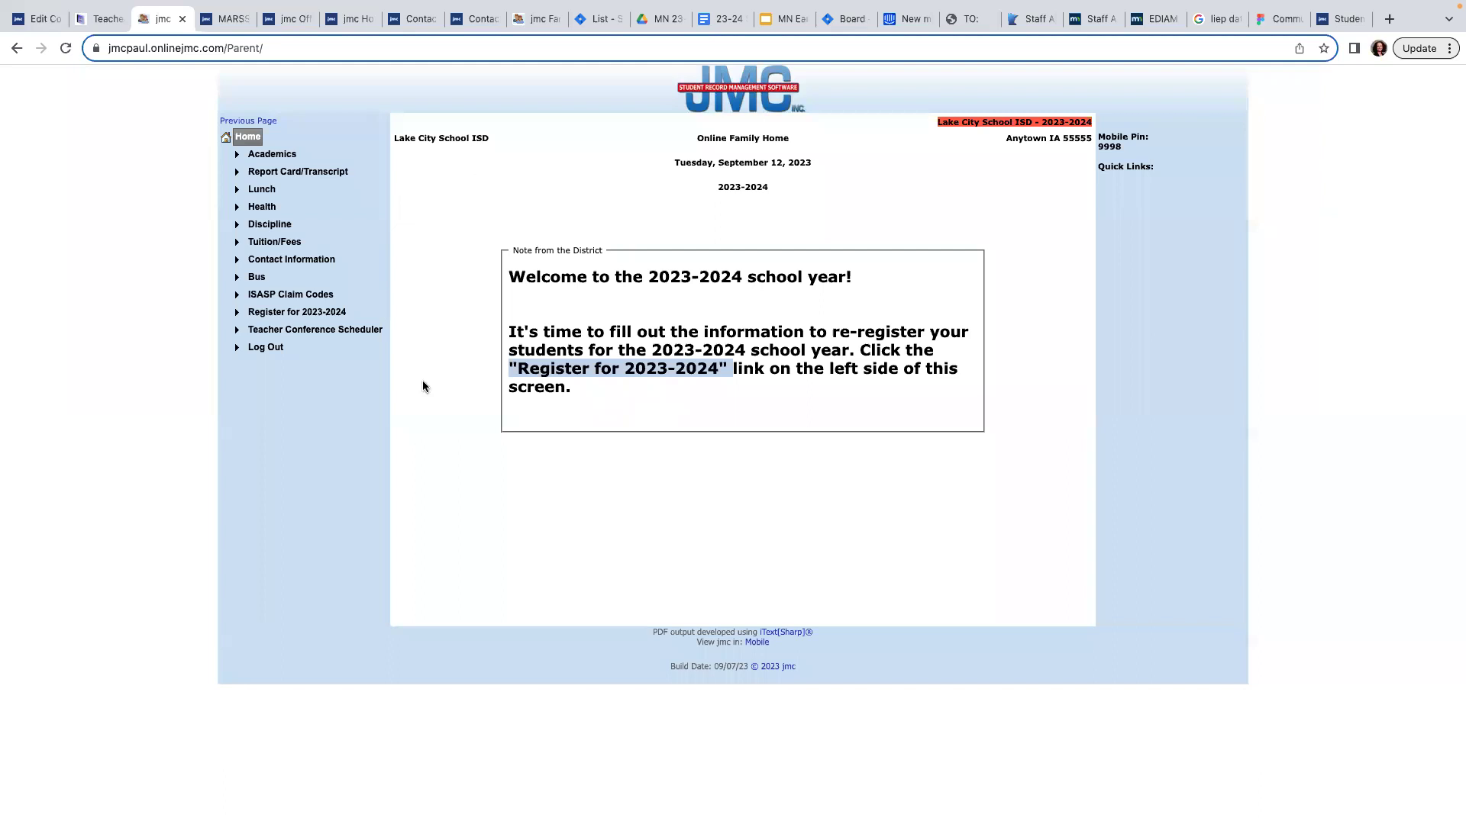
Step: Open the Teacher Conference Scheduler and book the second student's conference on 10/24/2023 for 04:30 PM - 04:45 PM
left_click(324, 334)
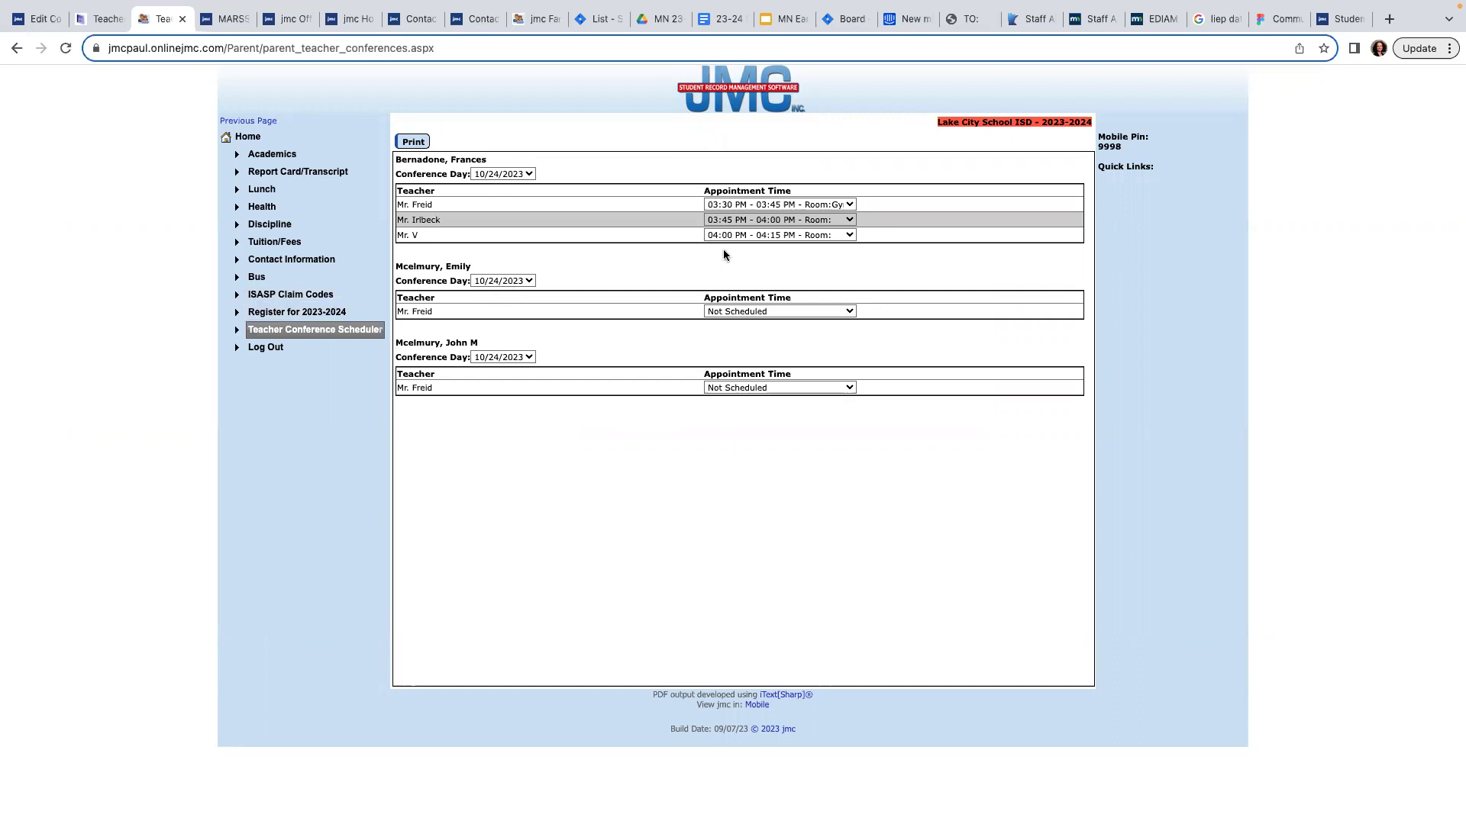
left_click(503, 280)
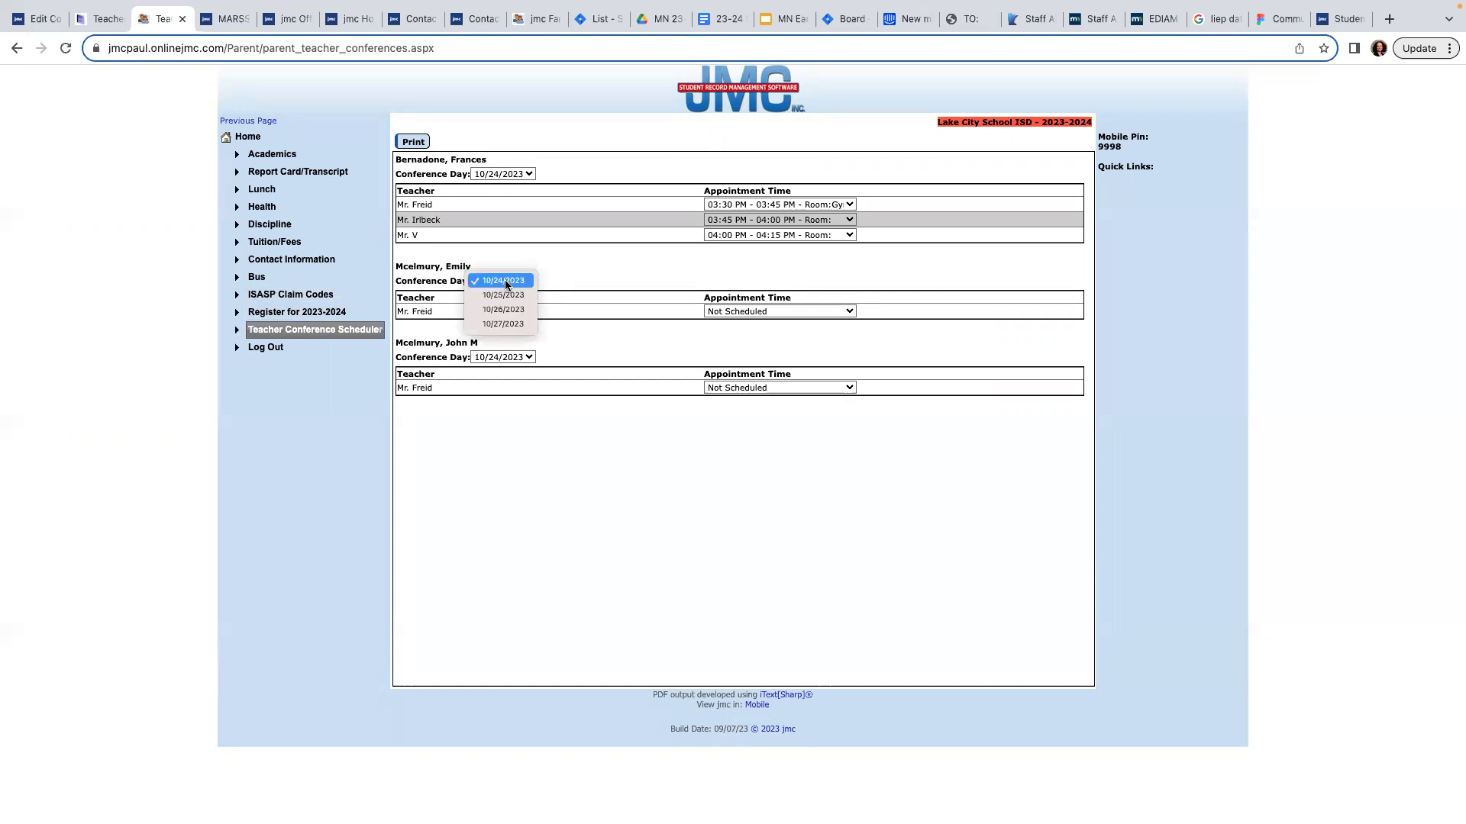
left_click(504, 282)
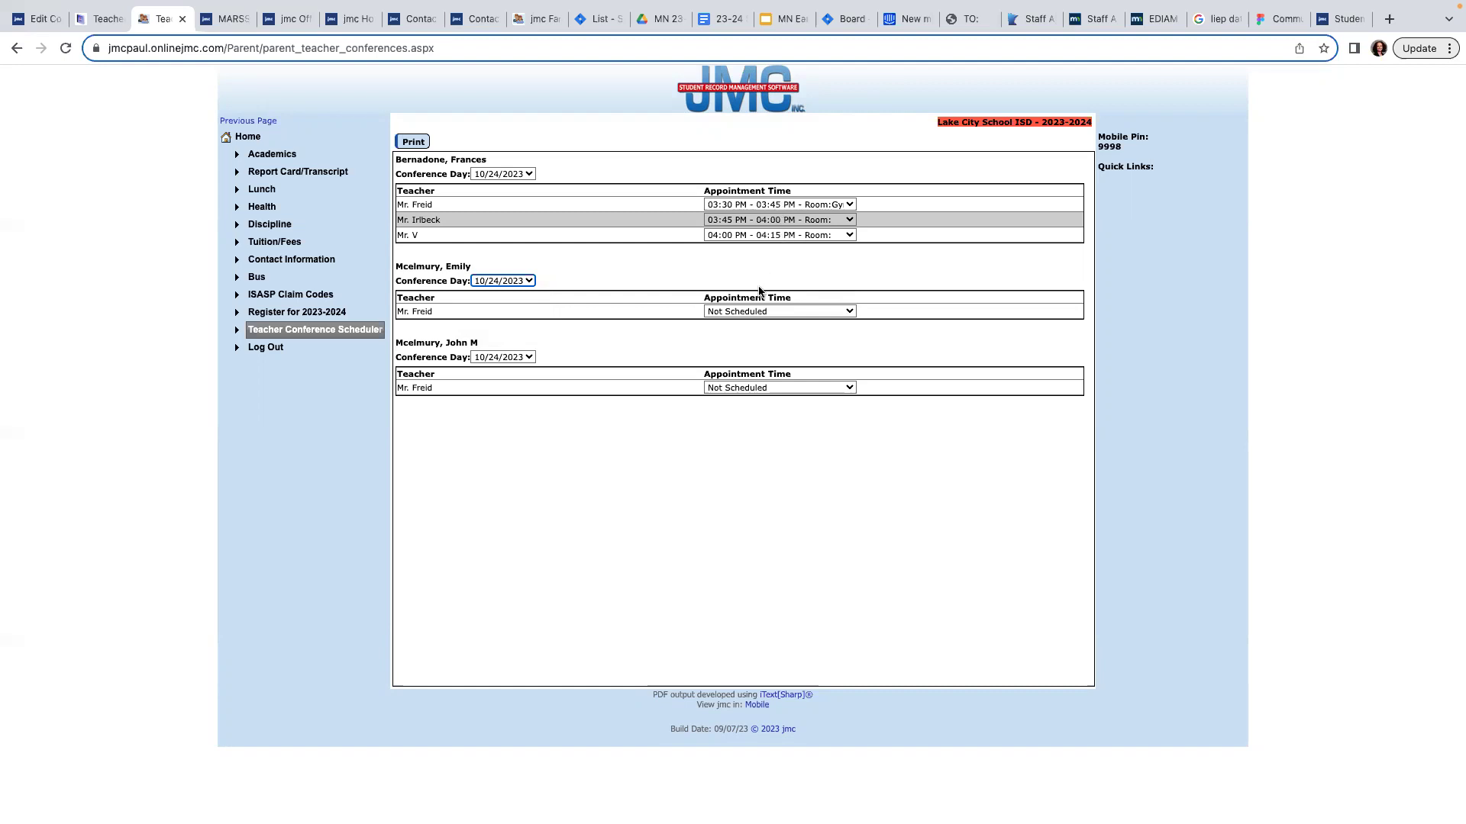
left_click(794, 312)
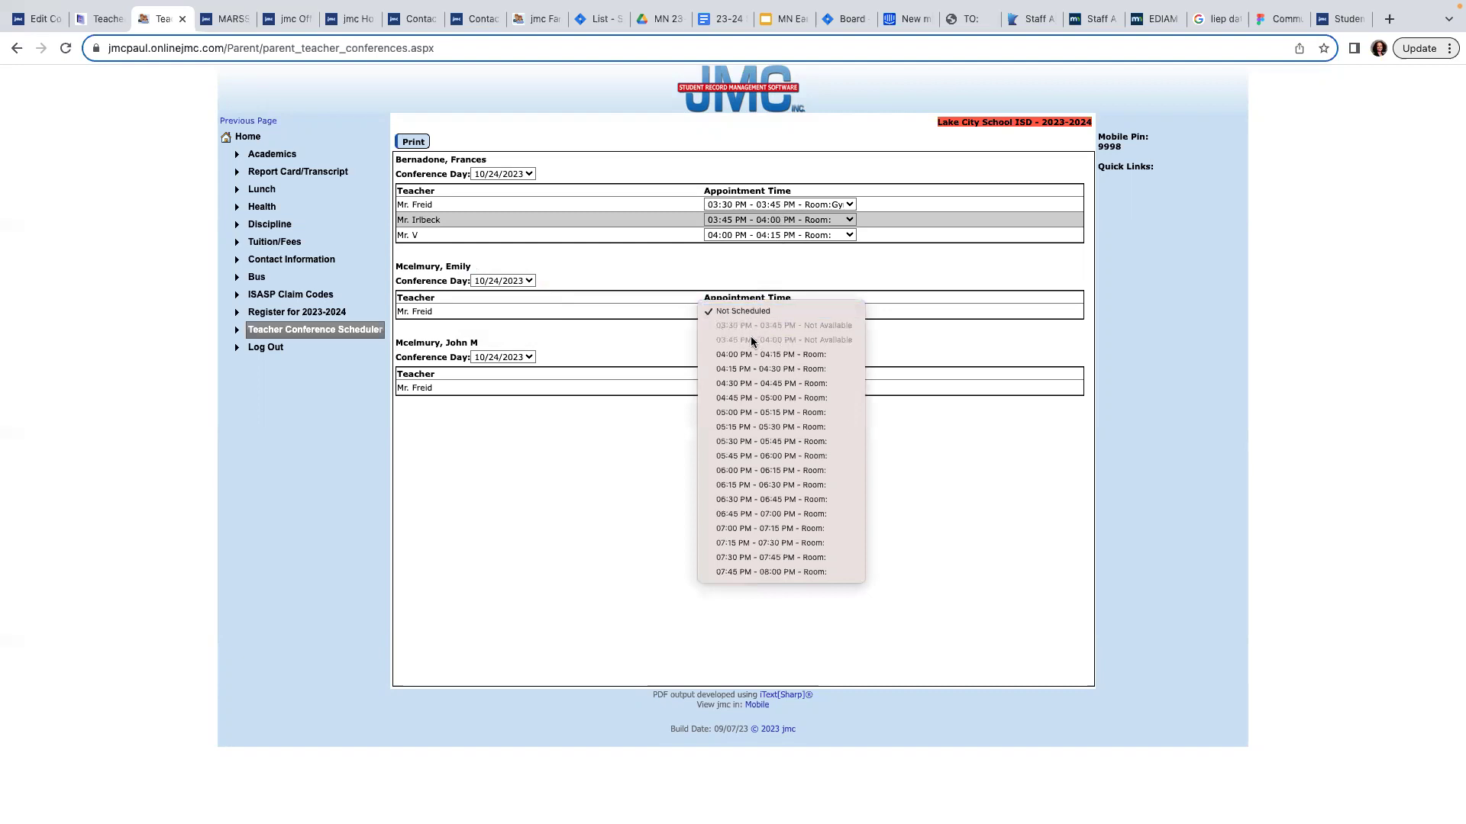
left_click(742, 383)
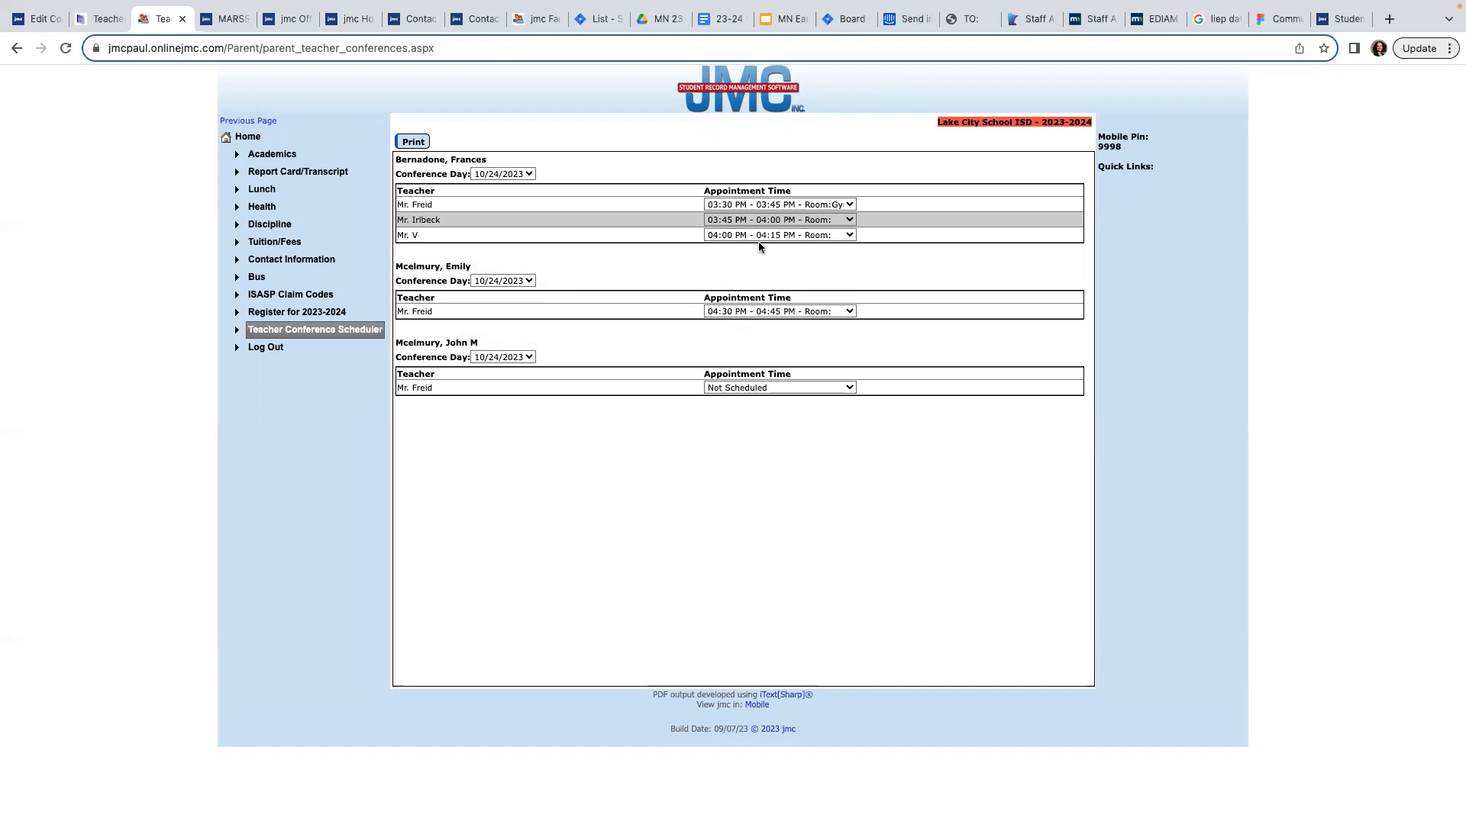
Step: Set the first student's appointment with the third listed teacher to Not Scheduled
left_click(830, 236)
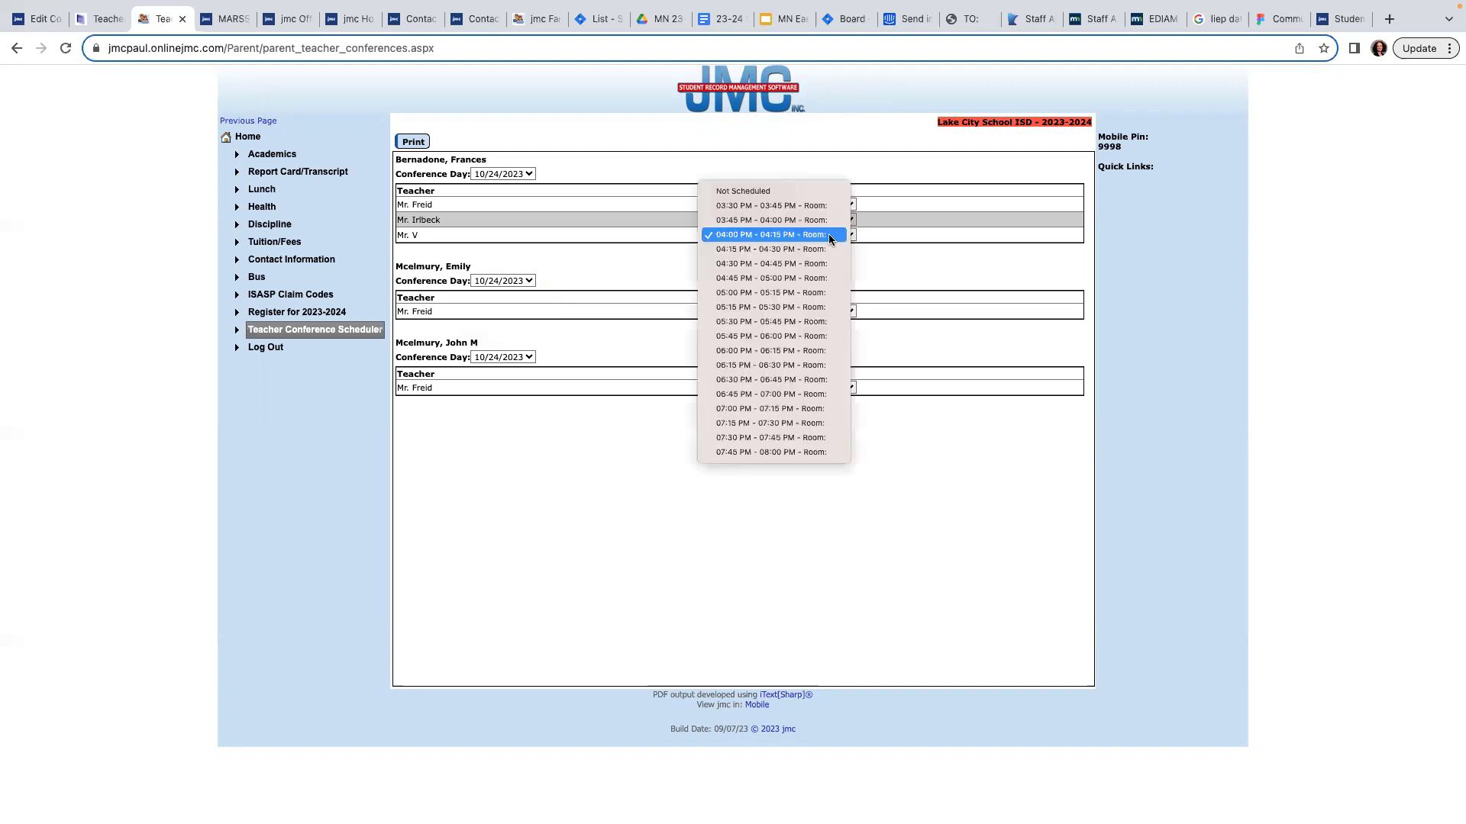
left_click(767, 191)
left_click(768, 191)
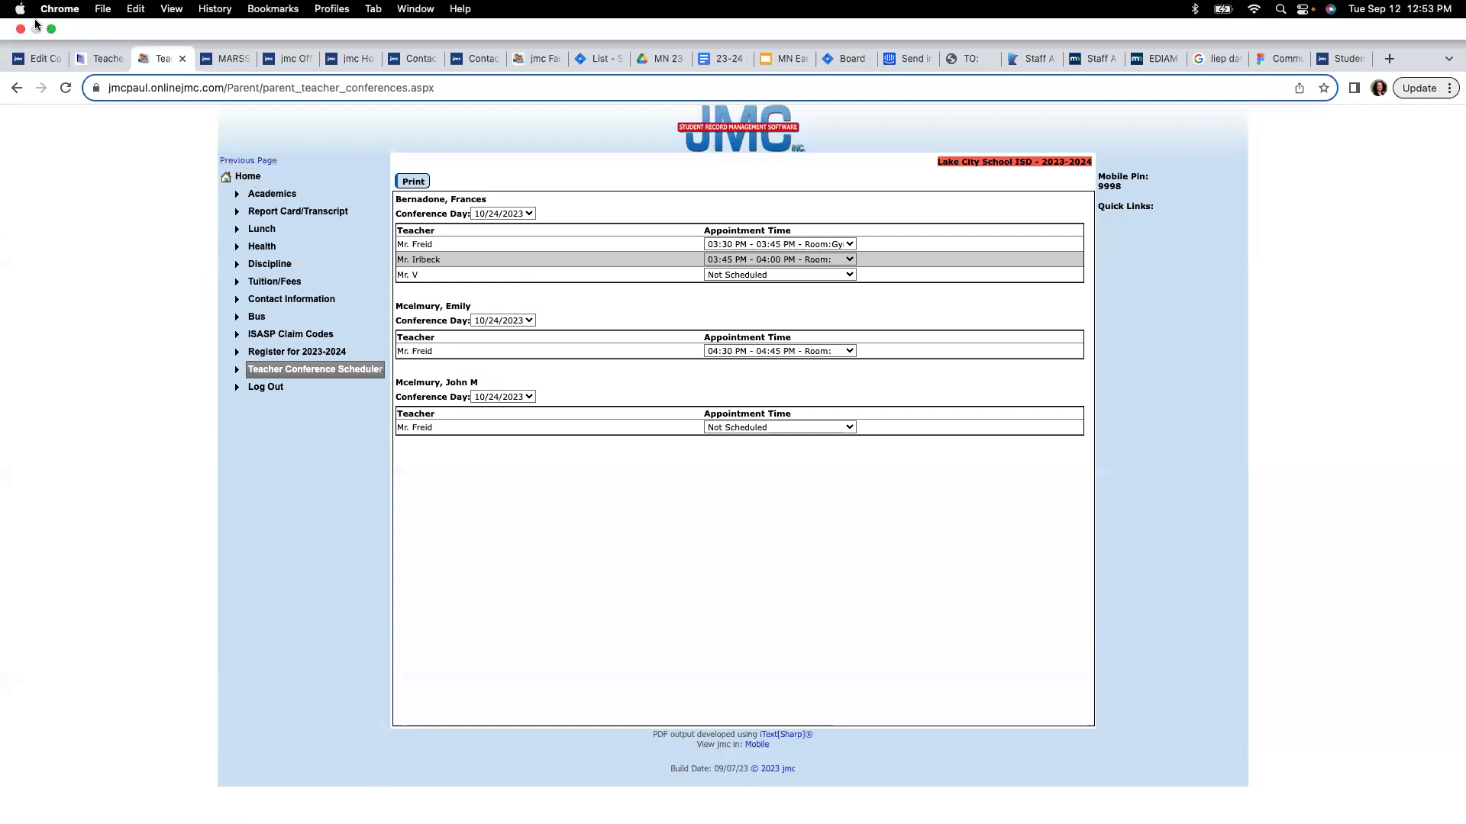
Step: Set Family Access to Locked in jmc Office's Teacher Conference Scheduler settings and reload the jmc Family conference page
left_click(42, 59)
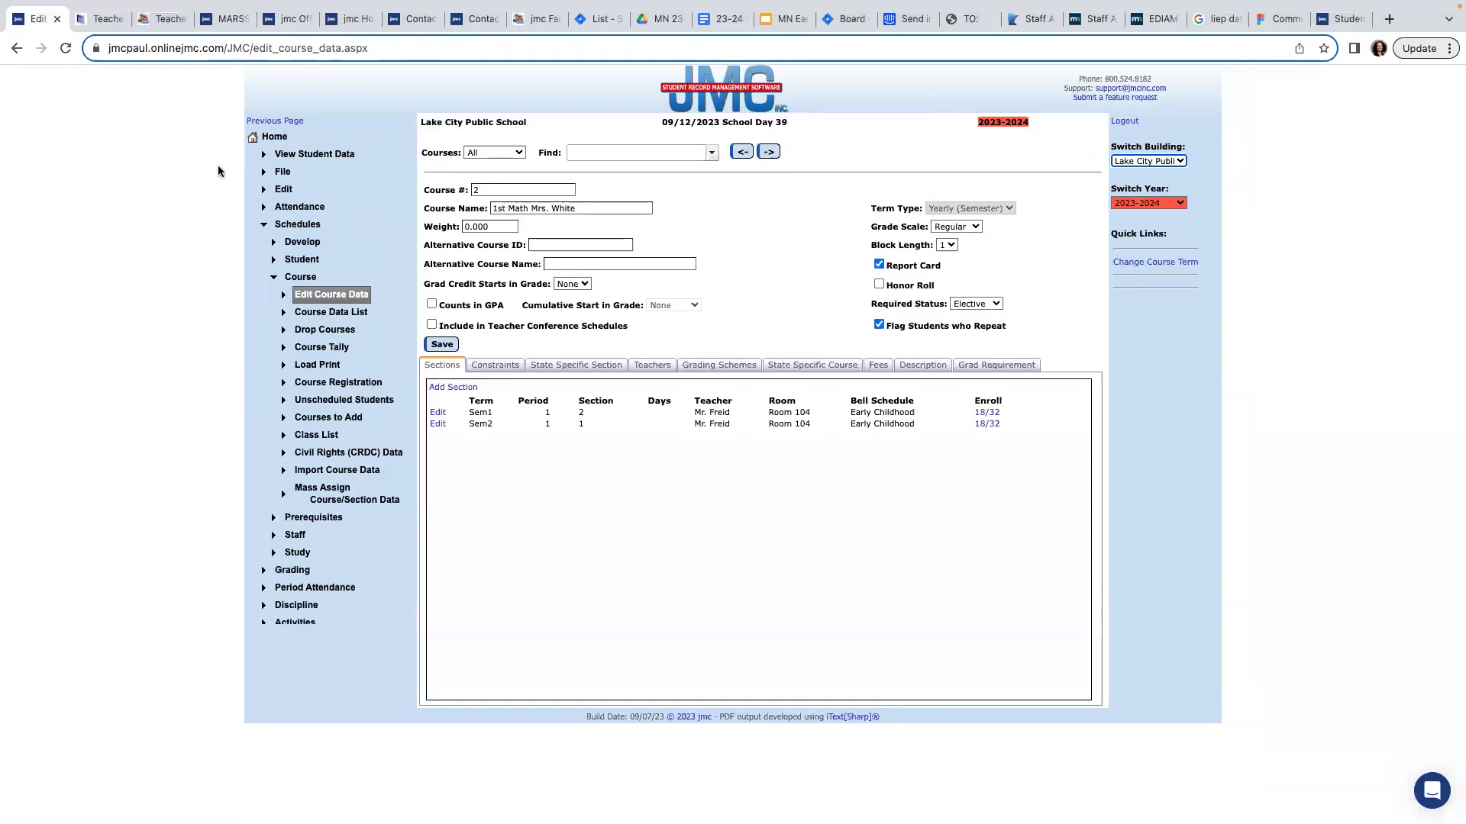
left_click(296, 223)
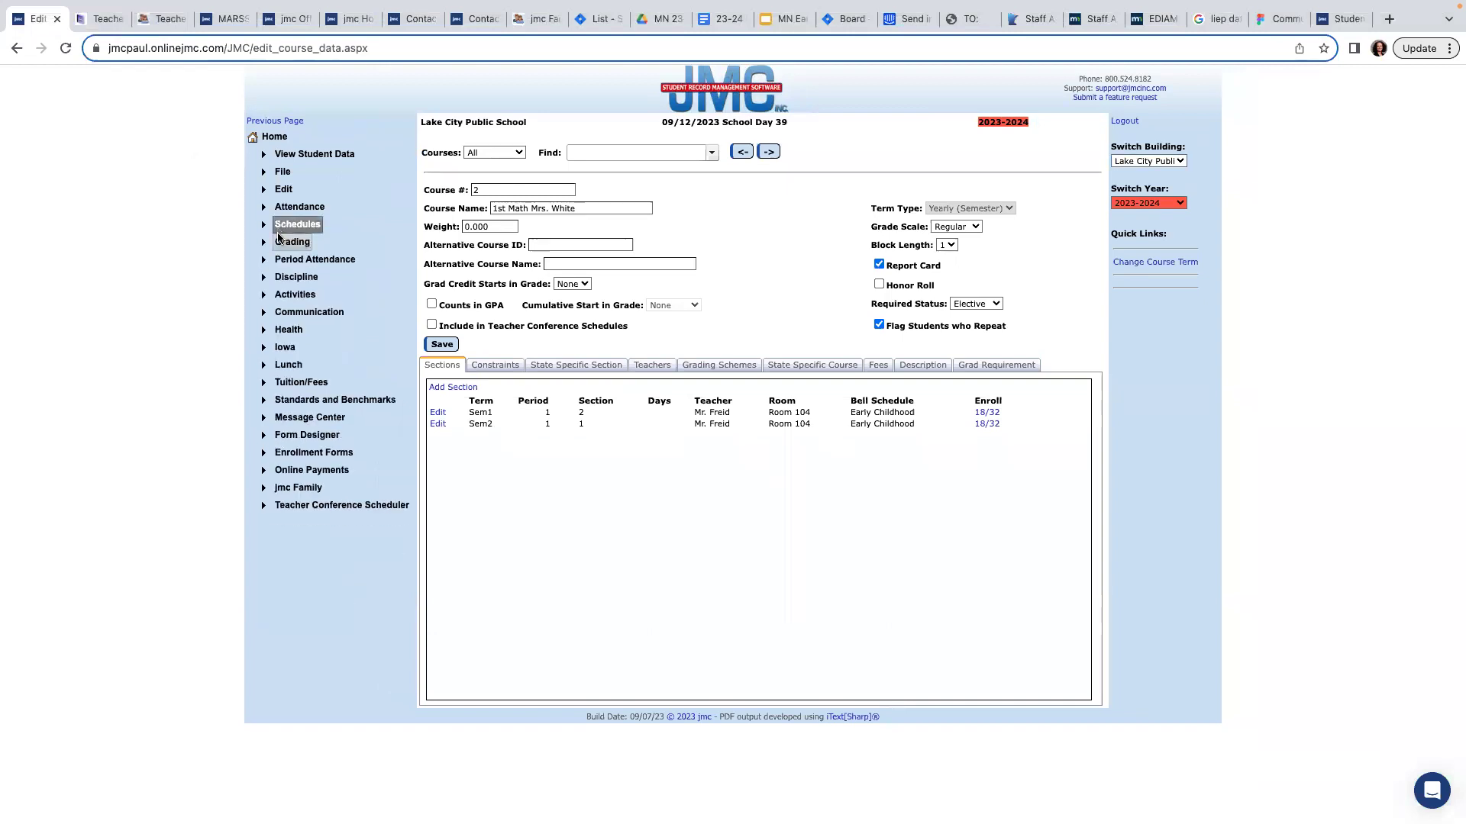
left_click(296, 506)
left_click(297, 523)
left_click(433, 191)
left_click(159, 23)
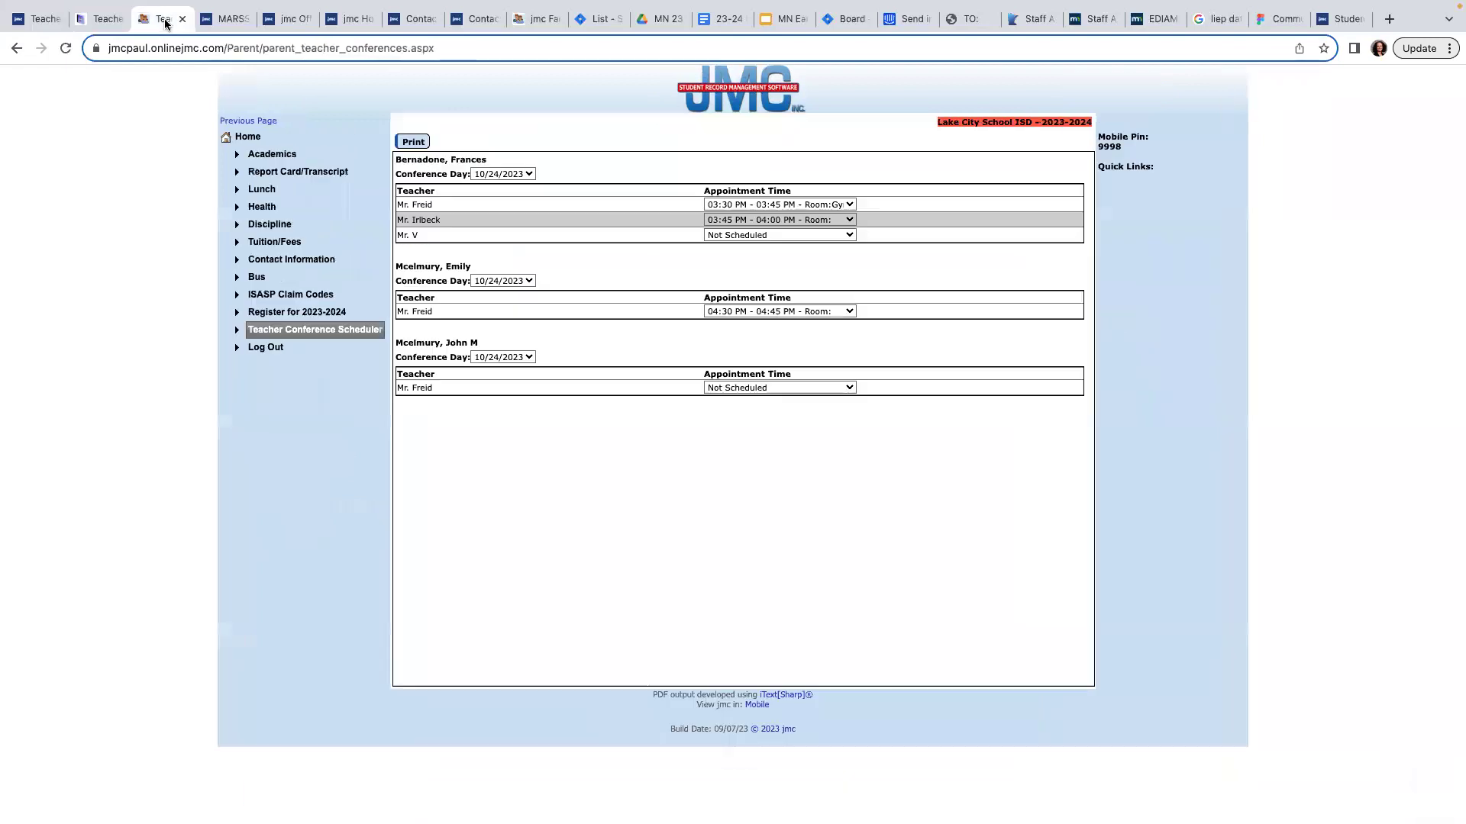
left_click(65, 48)
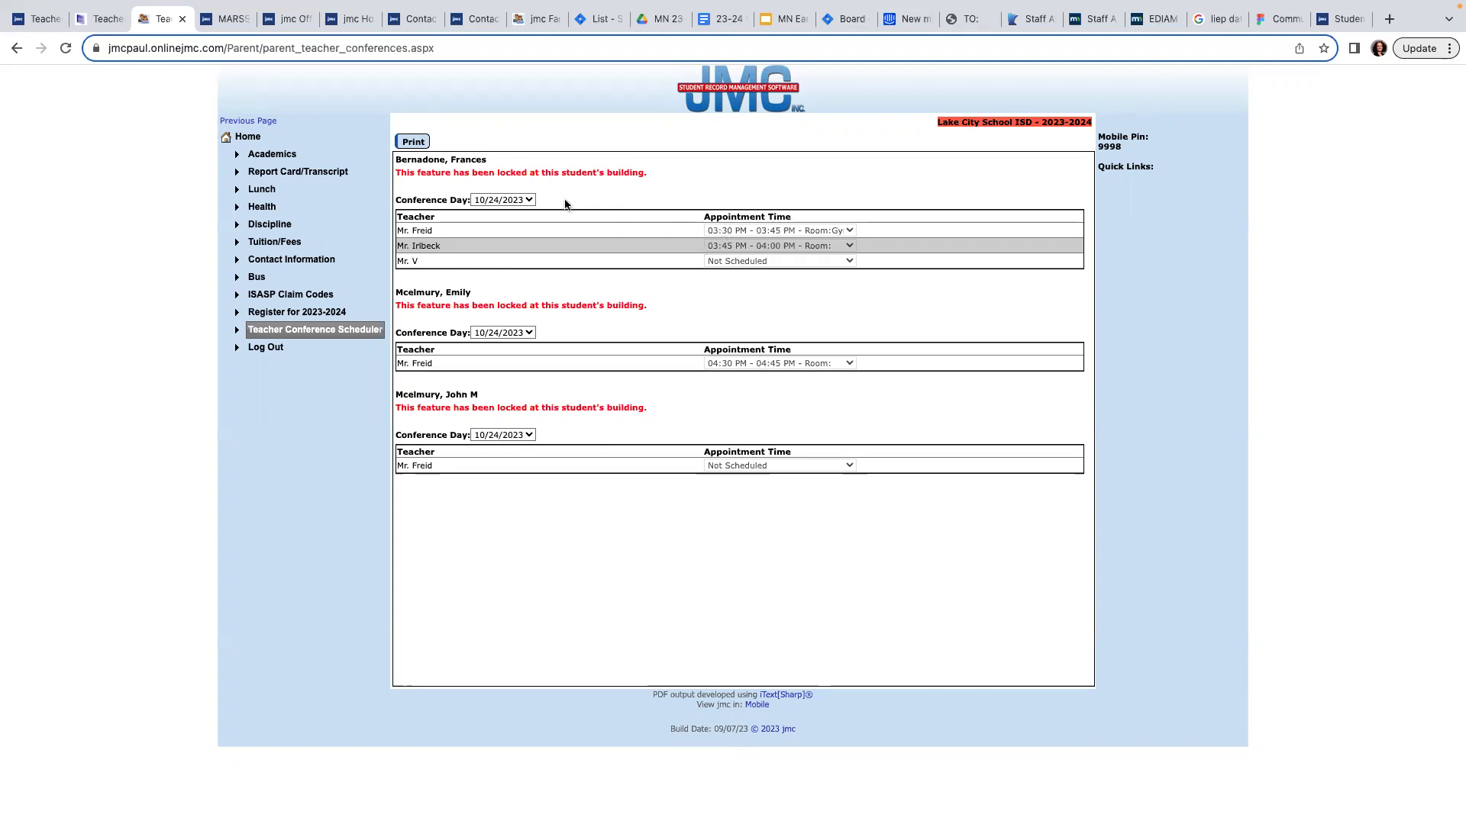
Step: Set Family Access to Open in jmc Office's conference settings and return to the jmc Family conference page
left_click(47, 17)
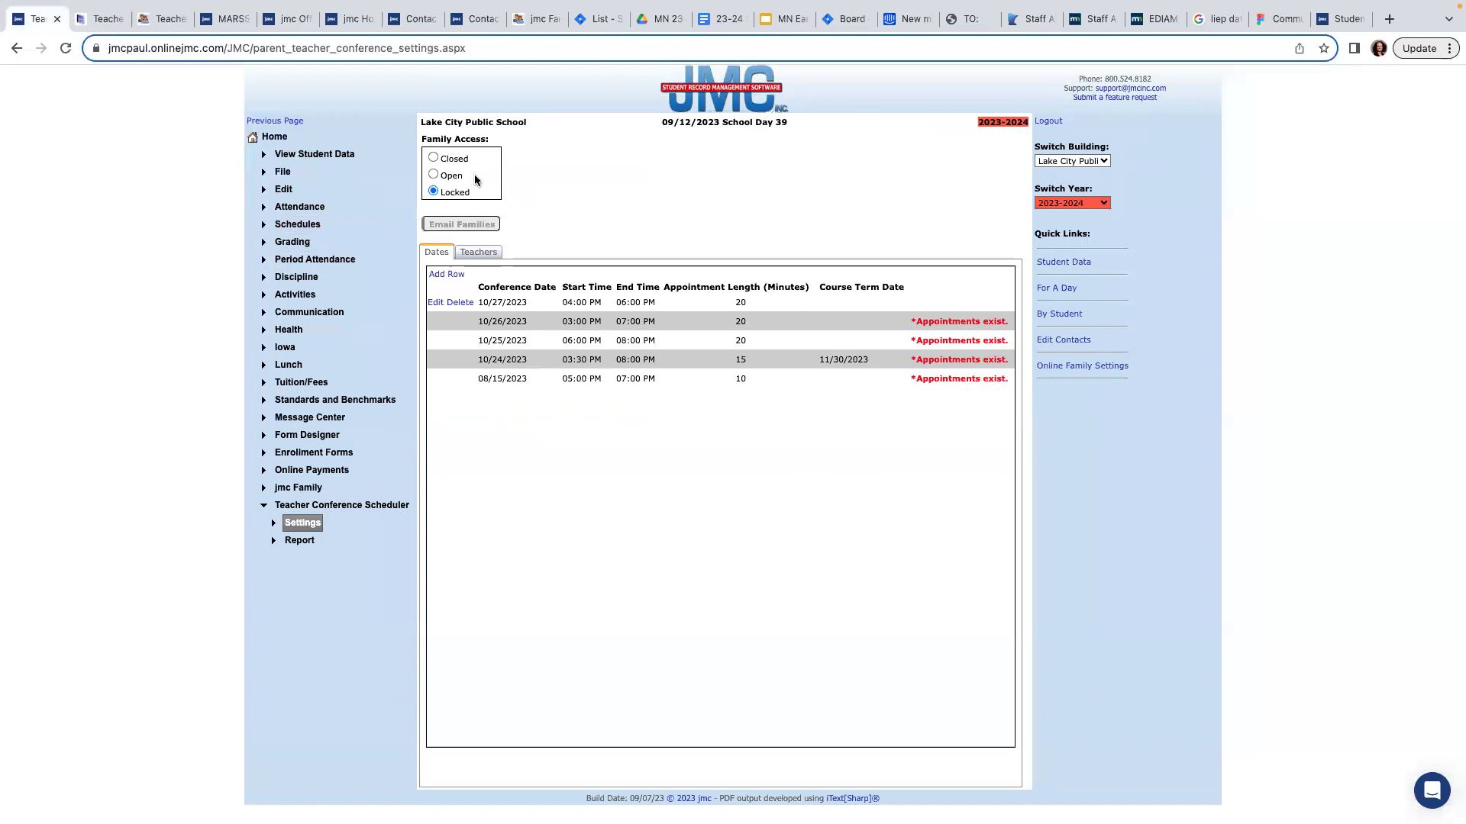
left_click(433, 174)
left_click(286, 22)
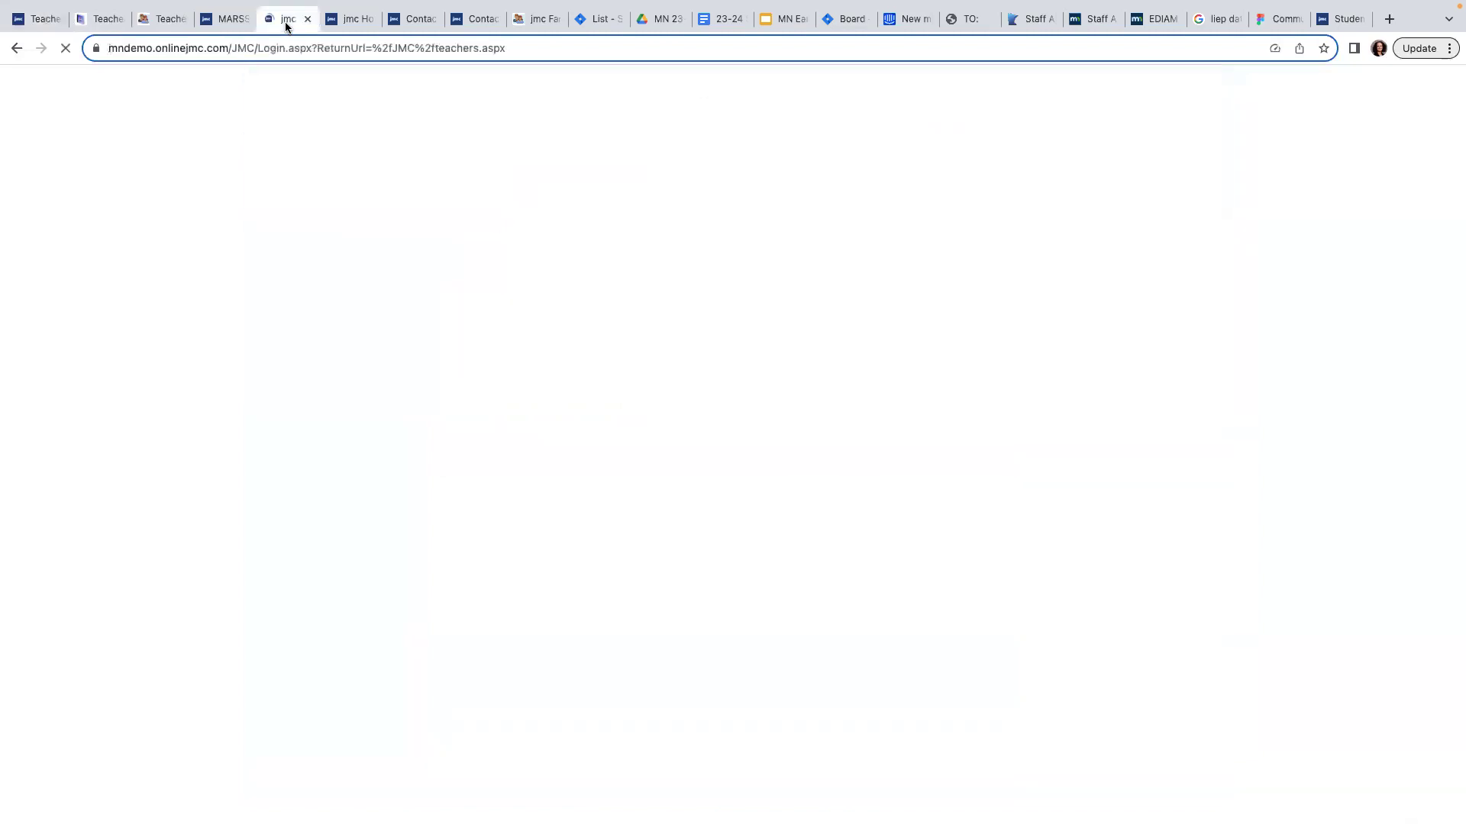
left_click(160, 19)
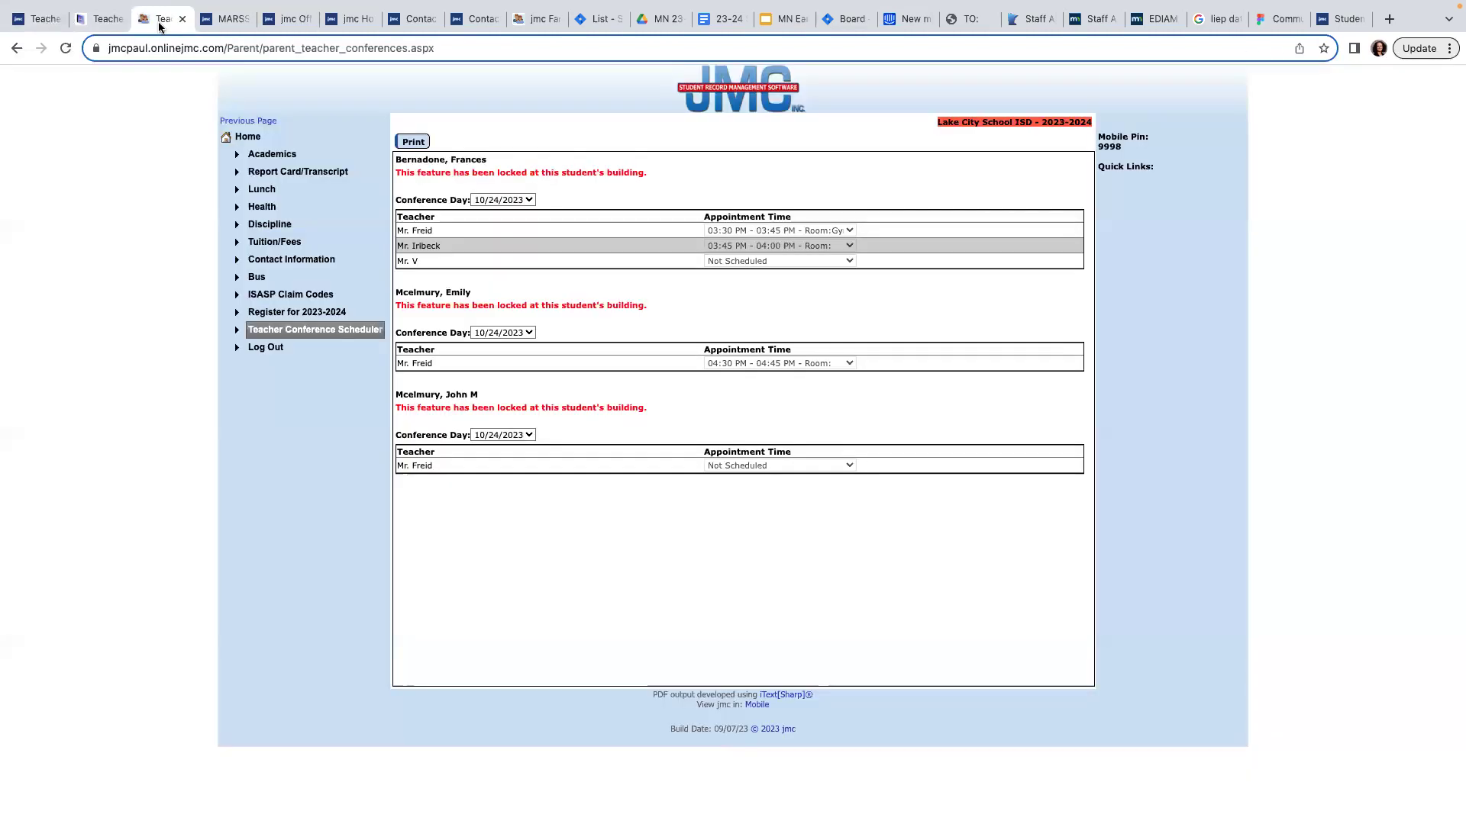
Step: Reload the jmc Family conference page and examine the second student's appointment time choices without changing the booked slot
left_click(66, 48)
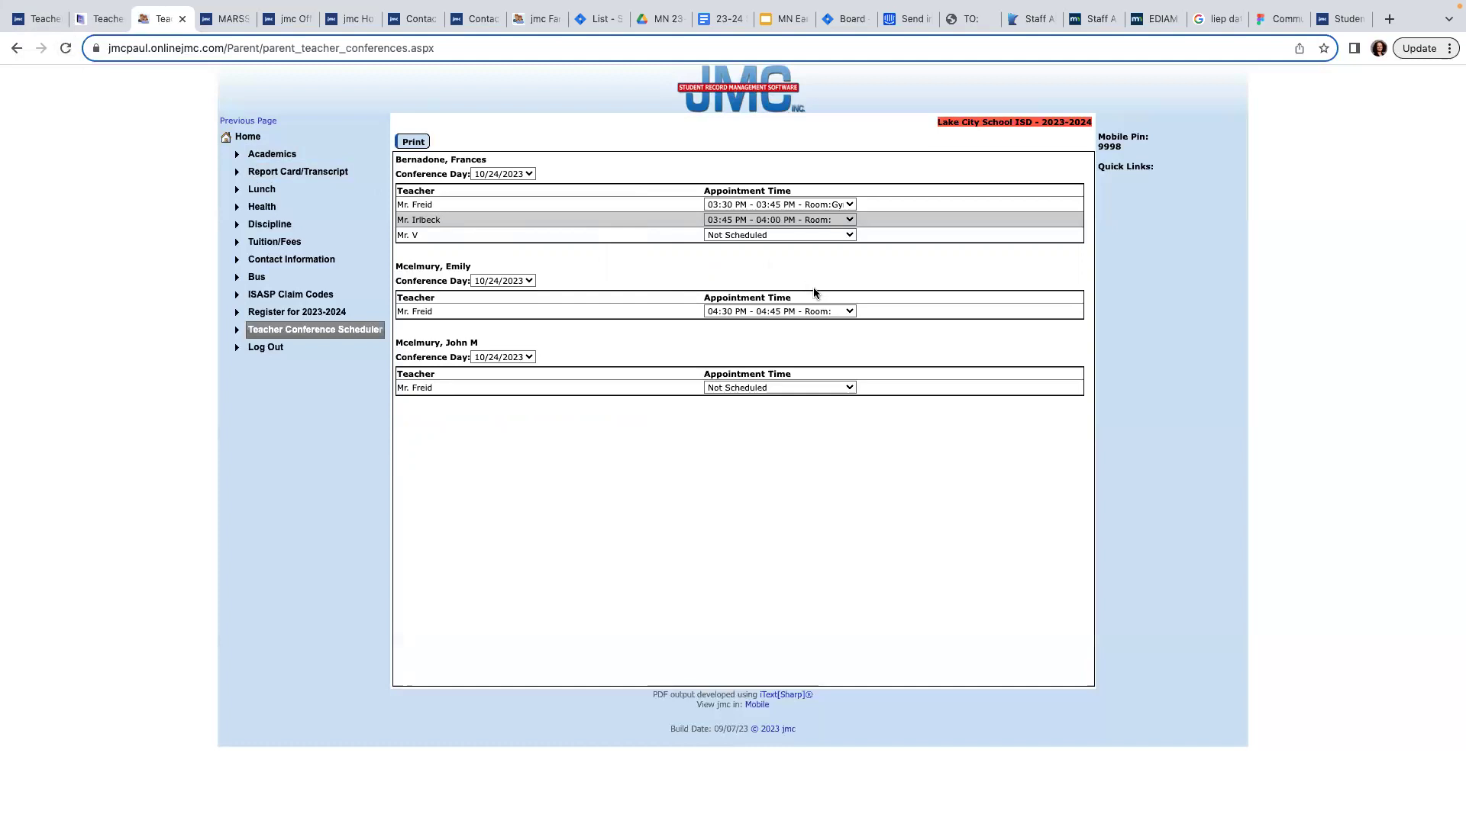
left_click(836, 311)
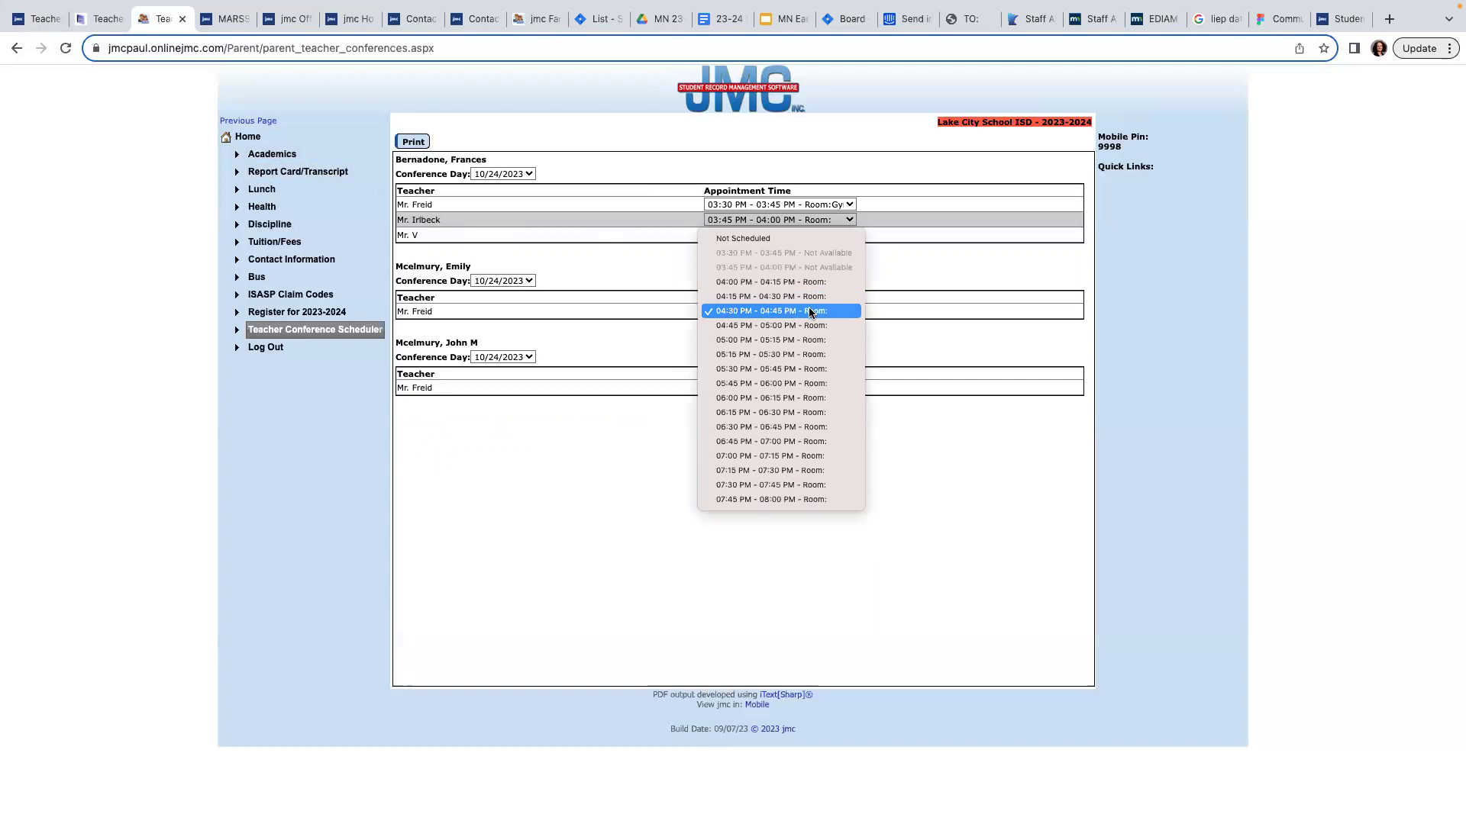
left_click(899, 276)
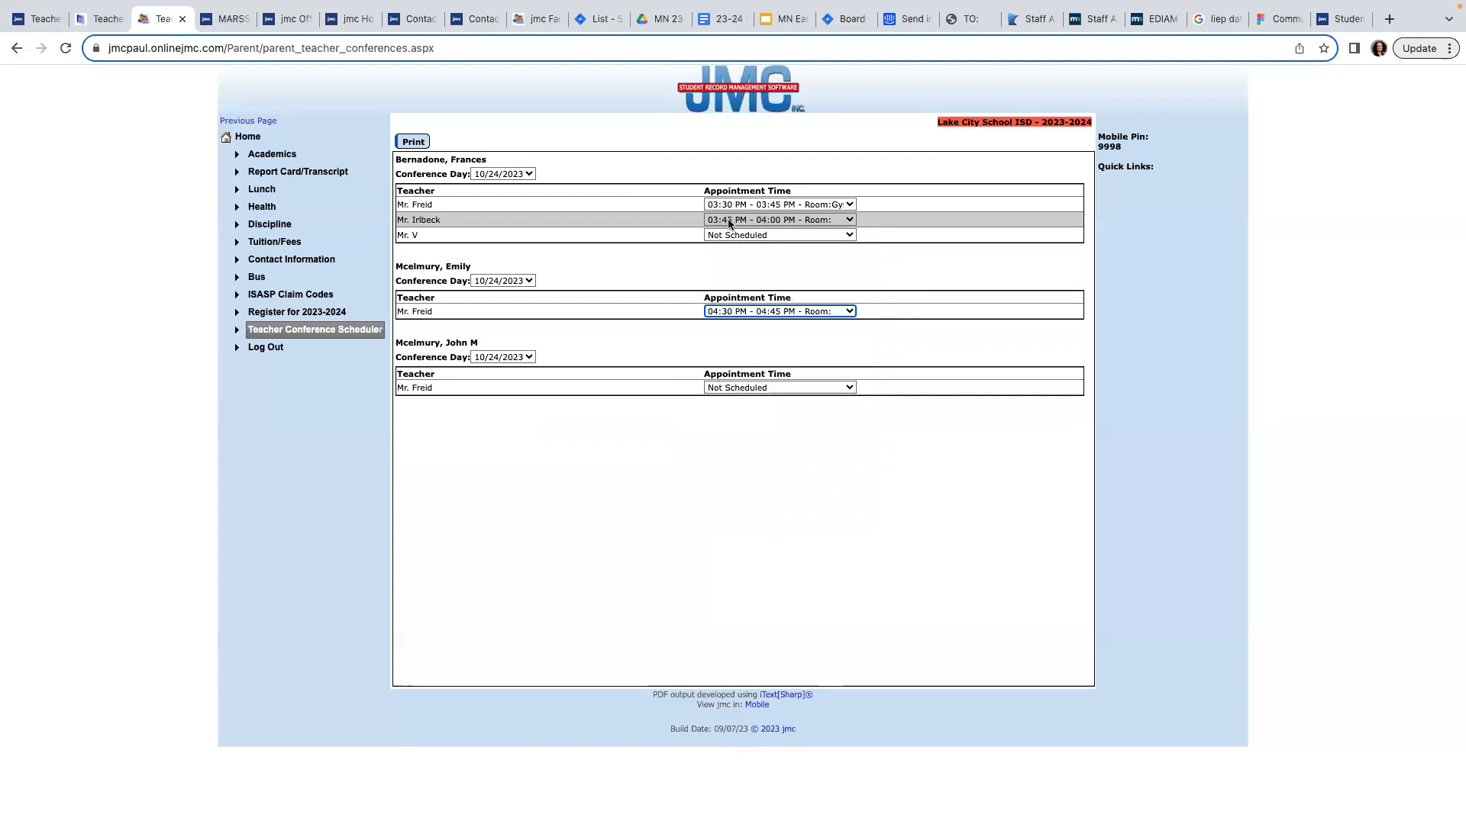
left_click(768, 312)
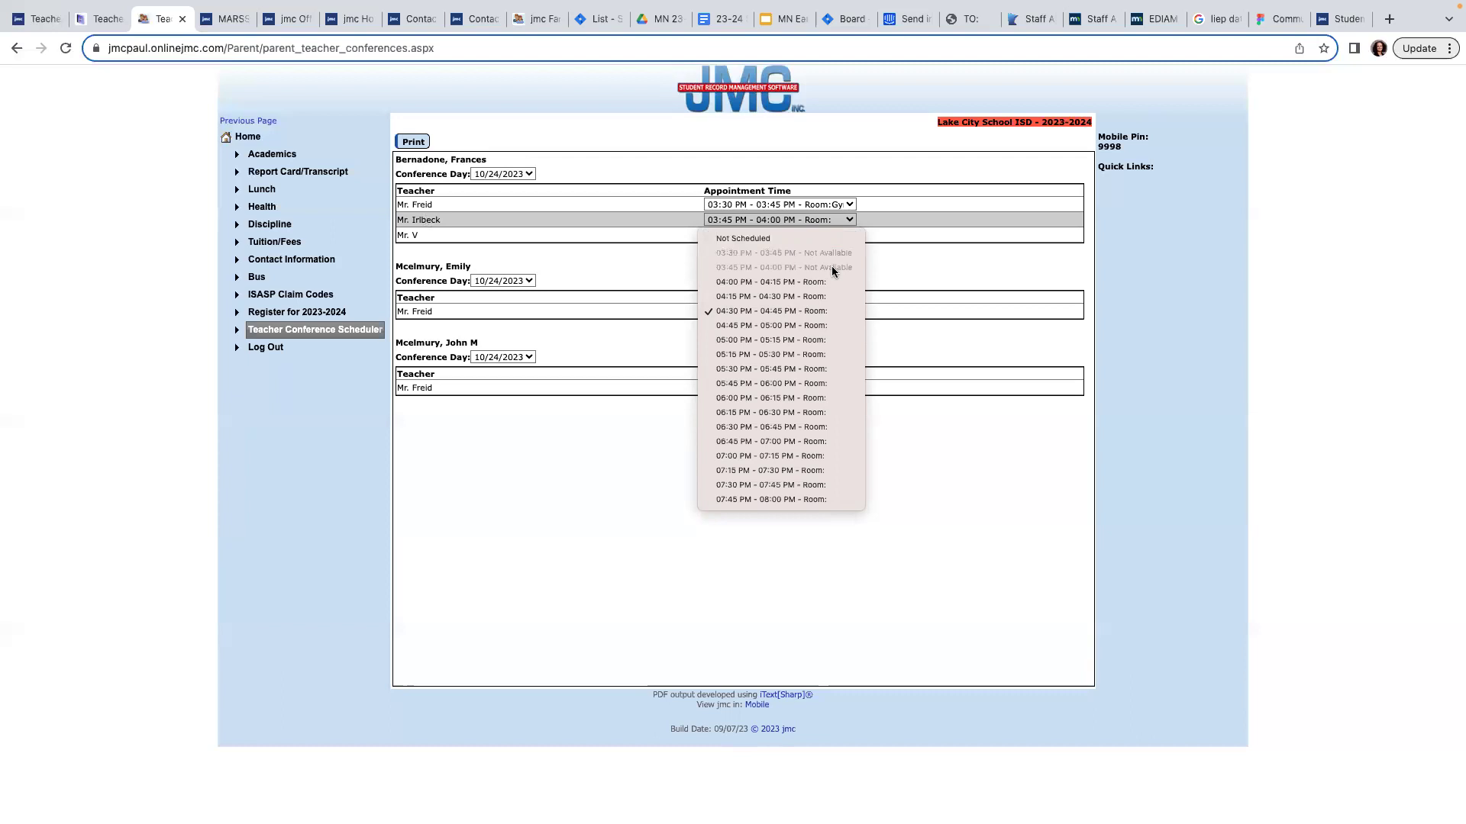
left_click(900, 272)
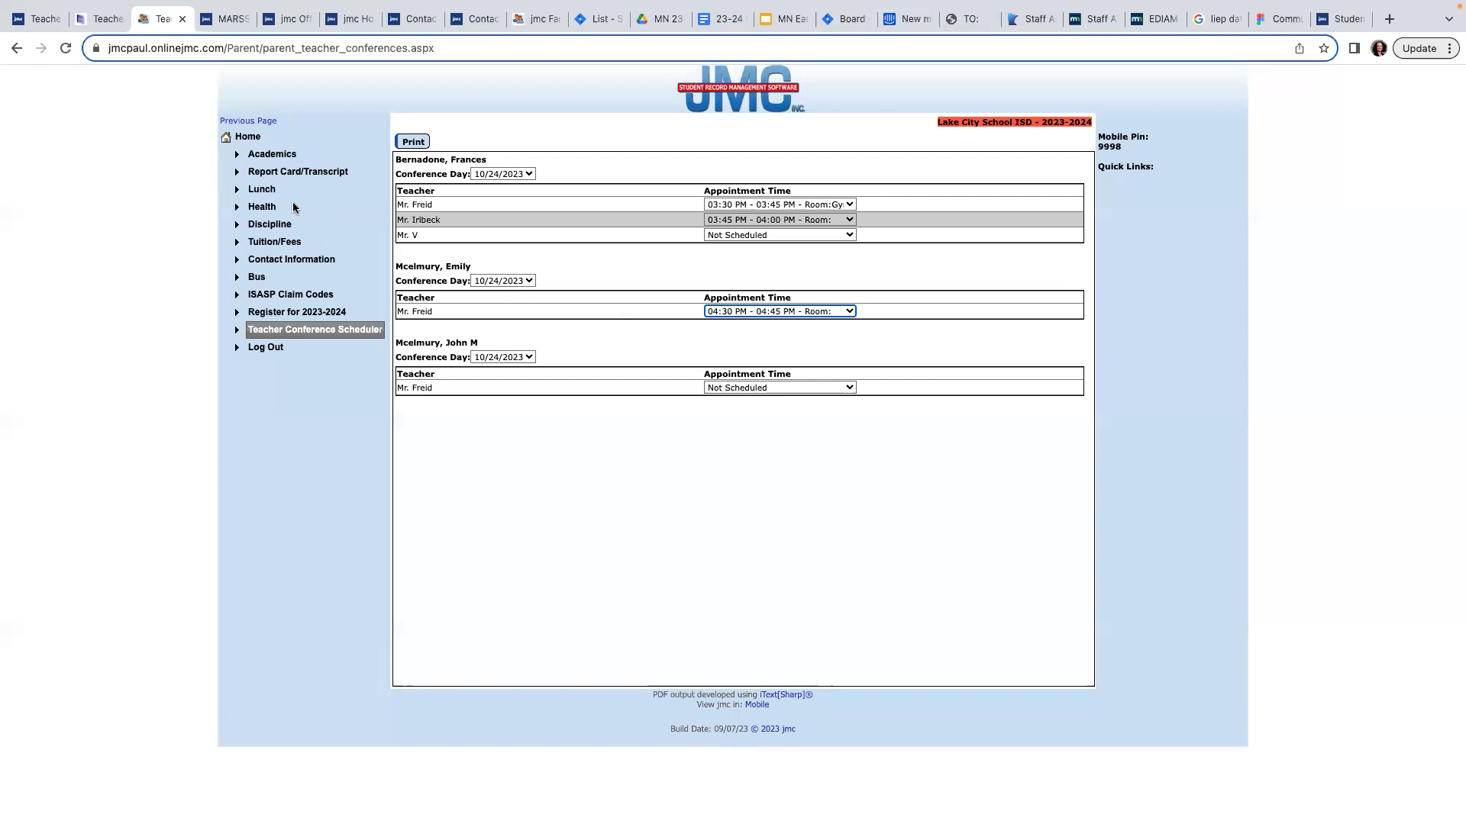
Step: Leave the full-screen jmc Office page and show the Teacher Conference Scheduler presentation PDF full screen in Preview
left_click(43, 20)
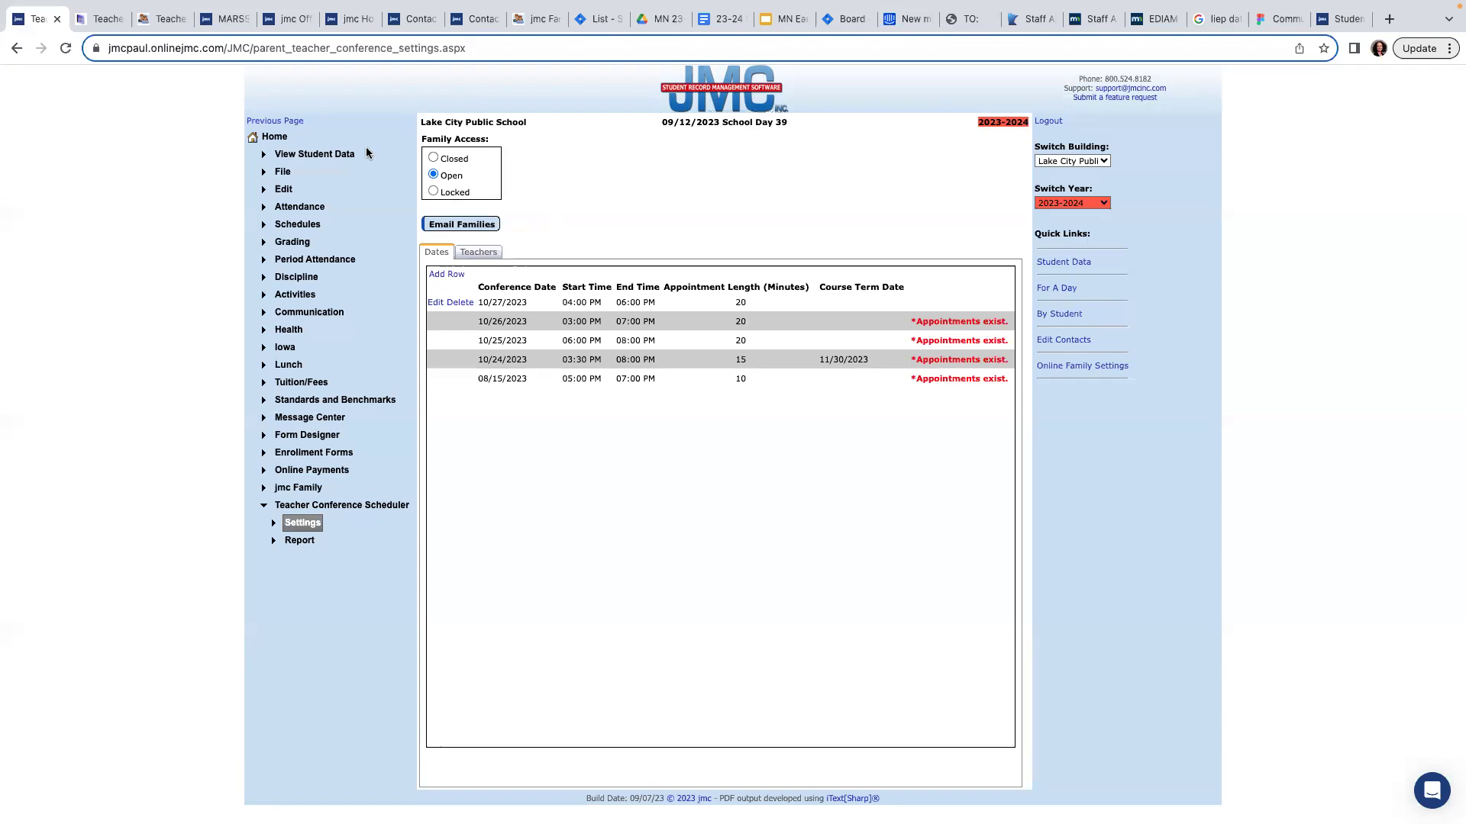
mouse_move(91, 1)
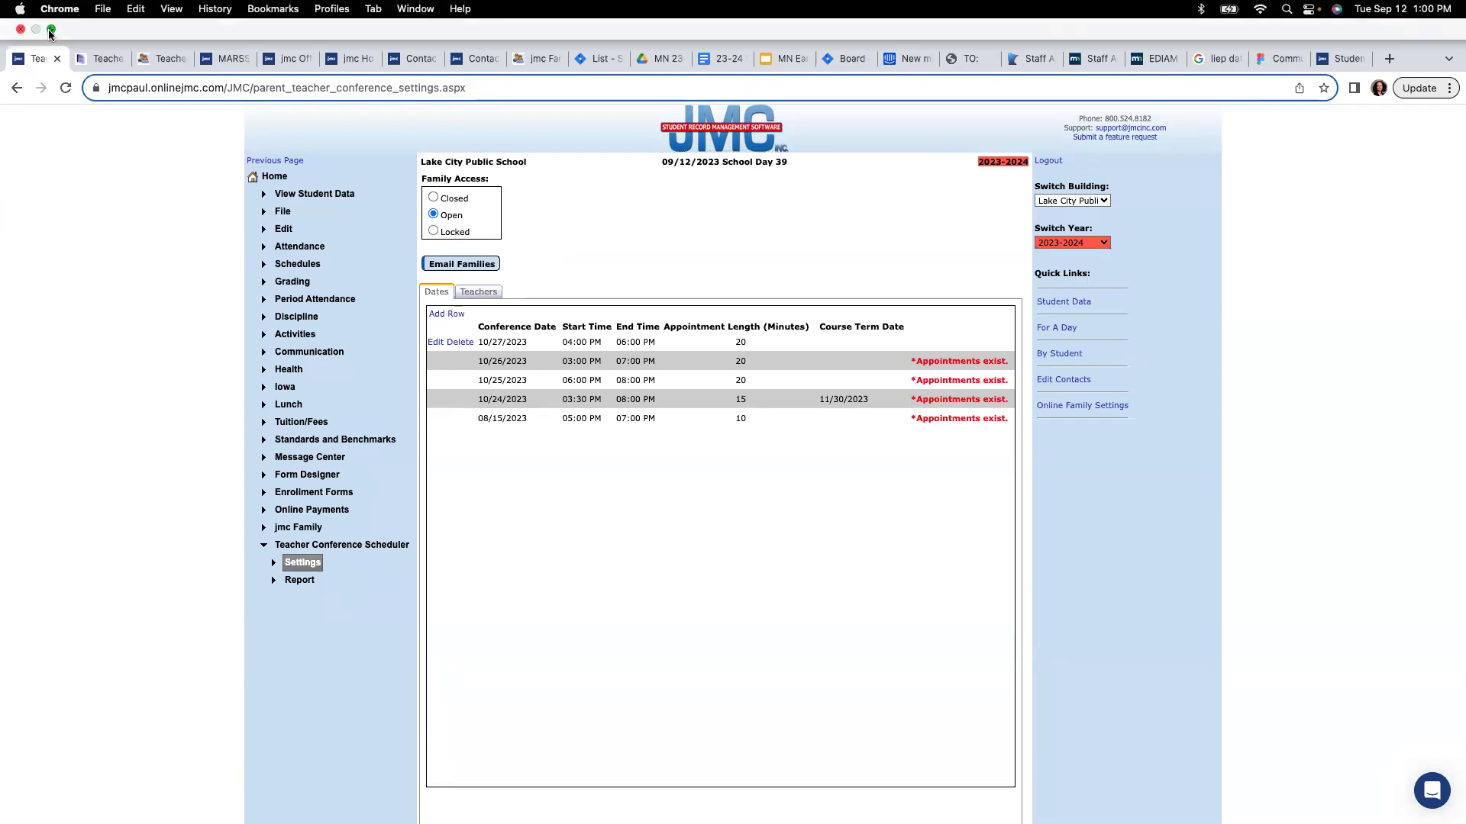
left_click(50, 30)
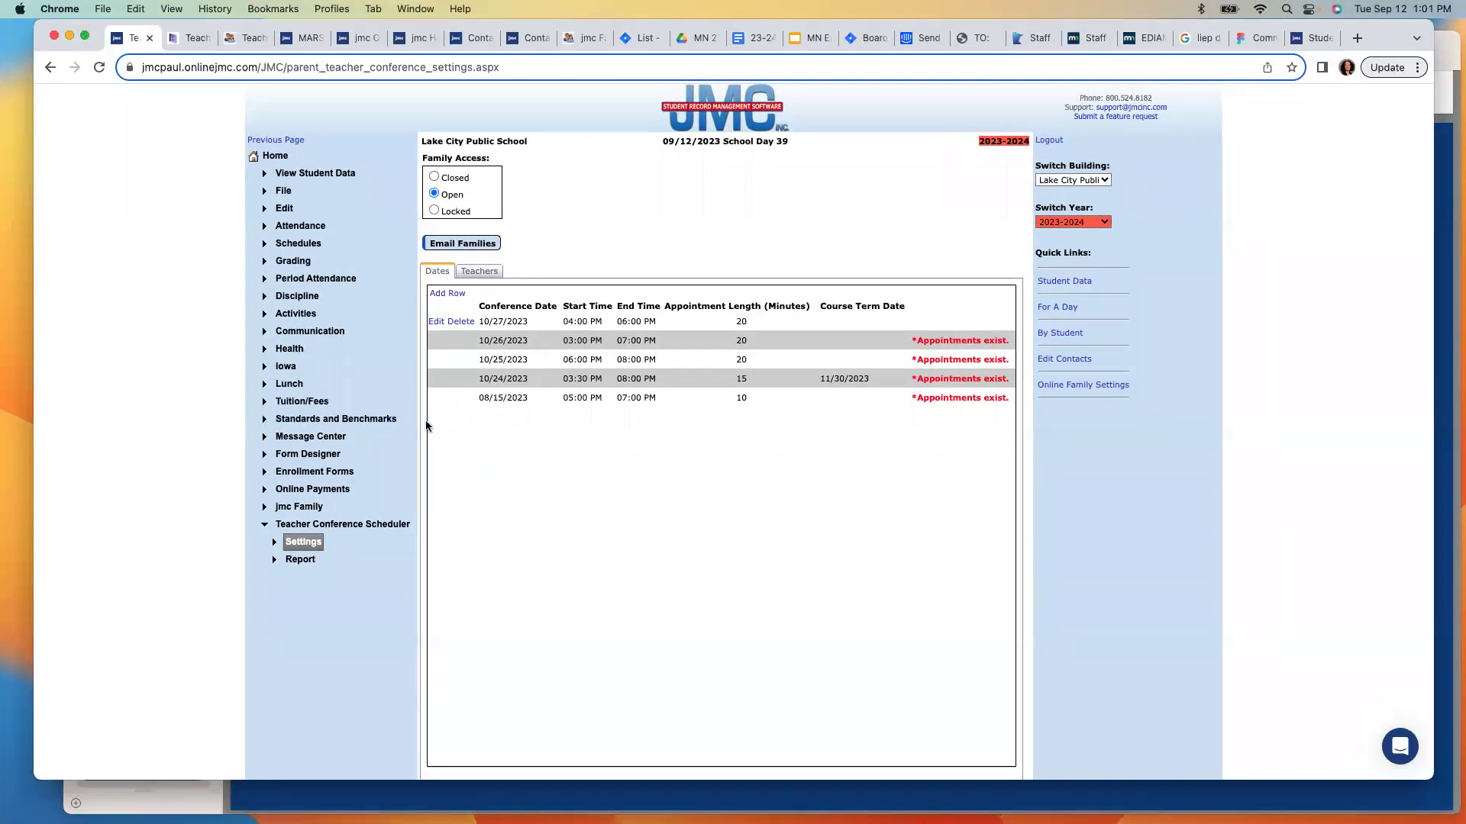
left_click(1019, 806)
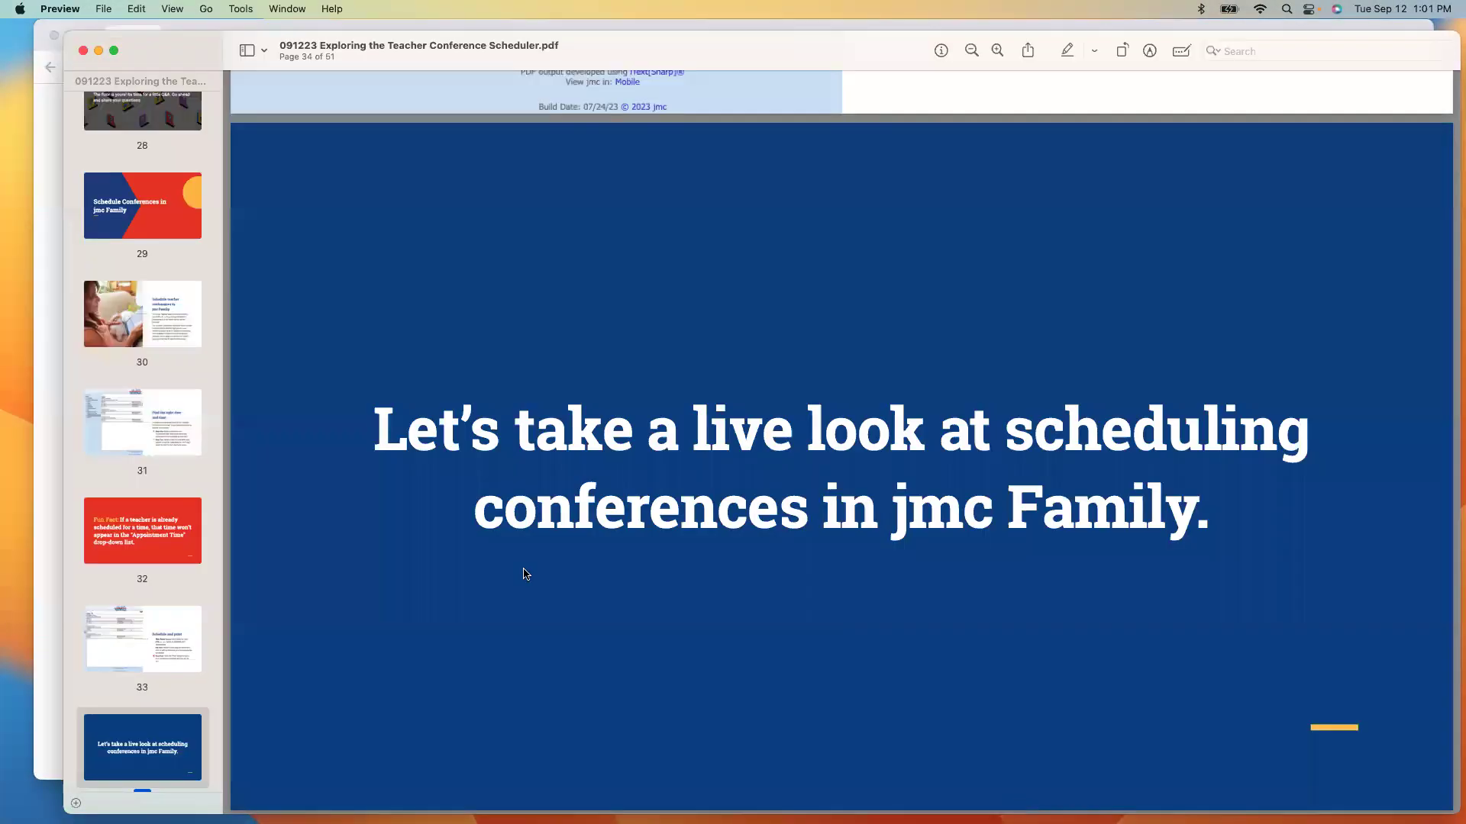
left_click(115, 51)
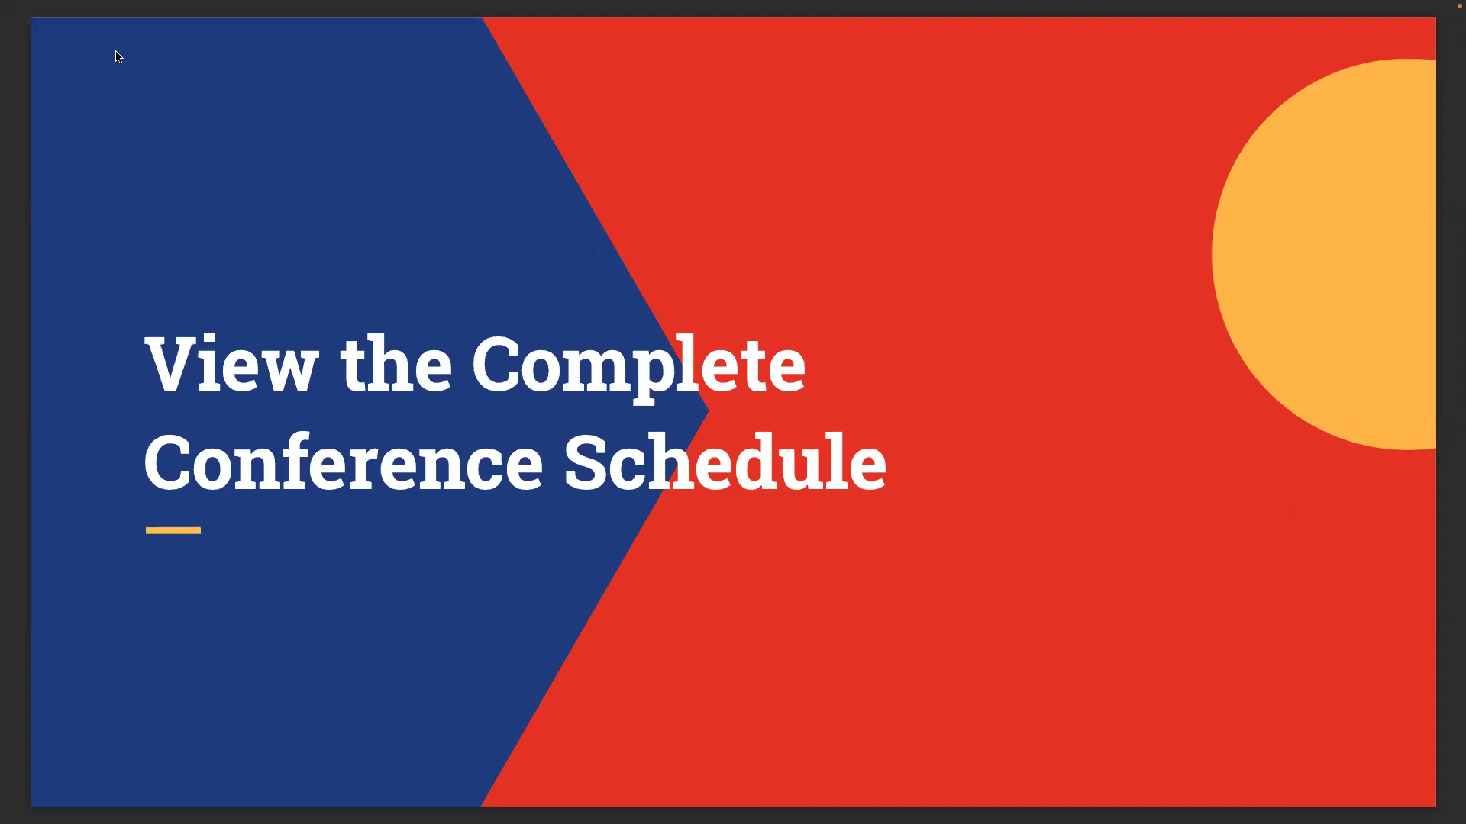
key("Right")
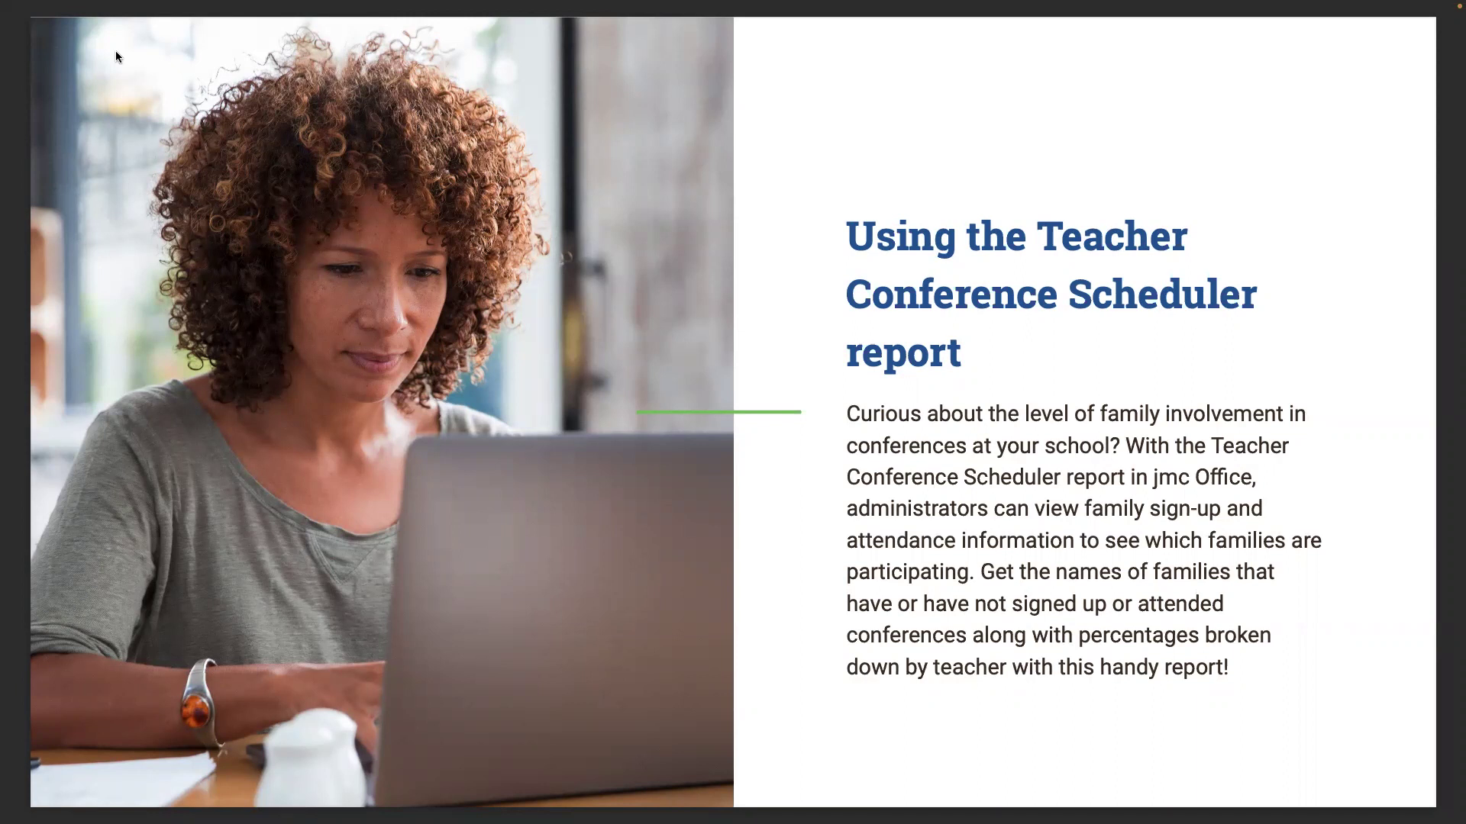
key("Right")
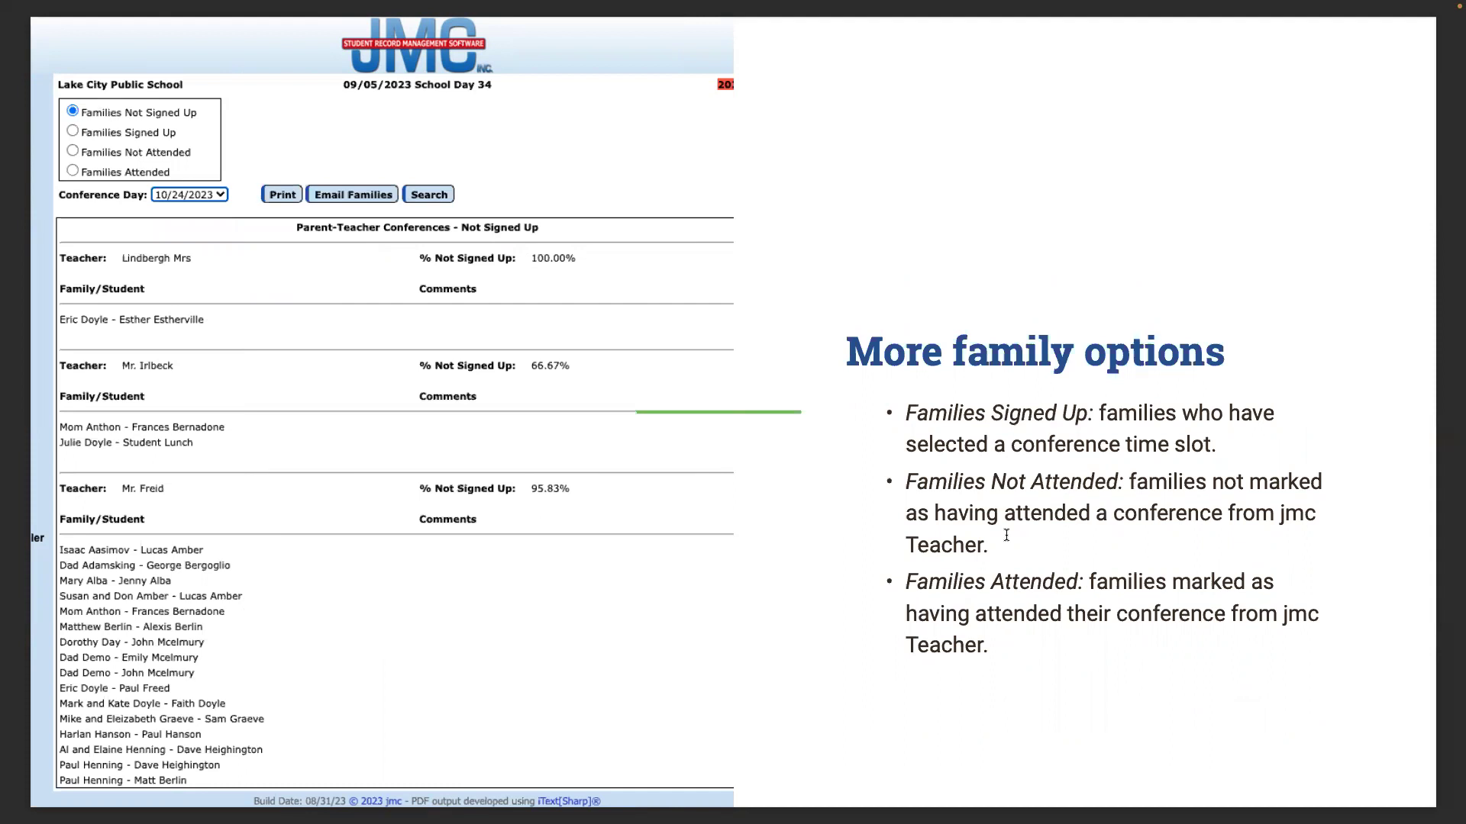
key("Right")
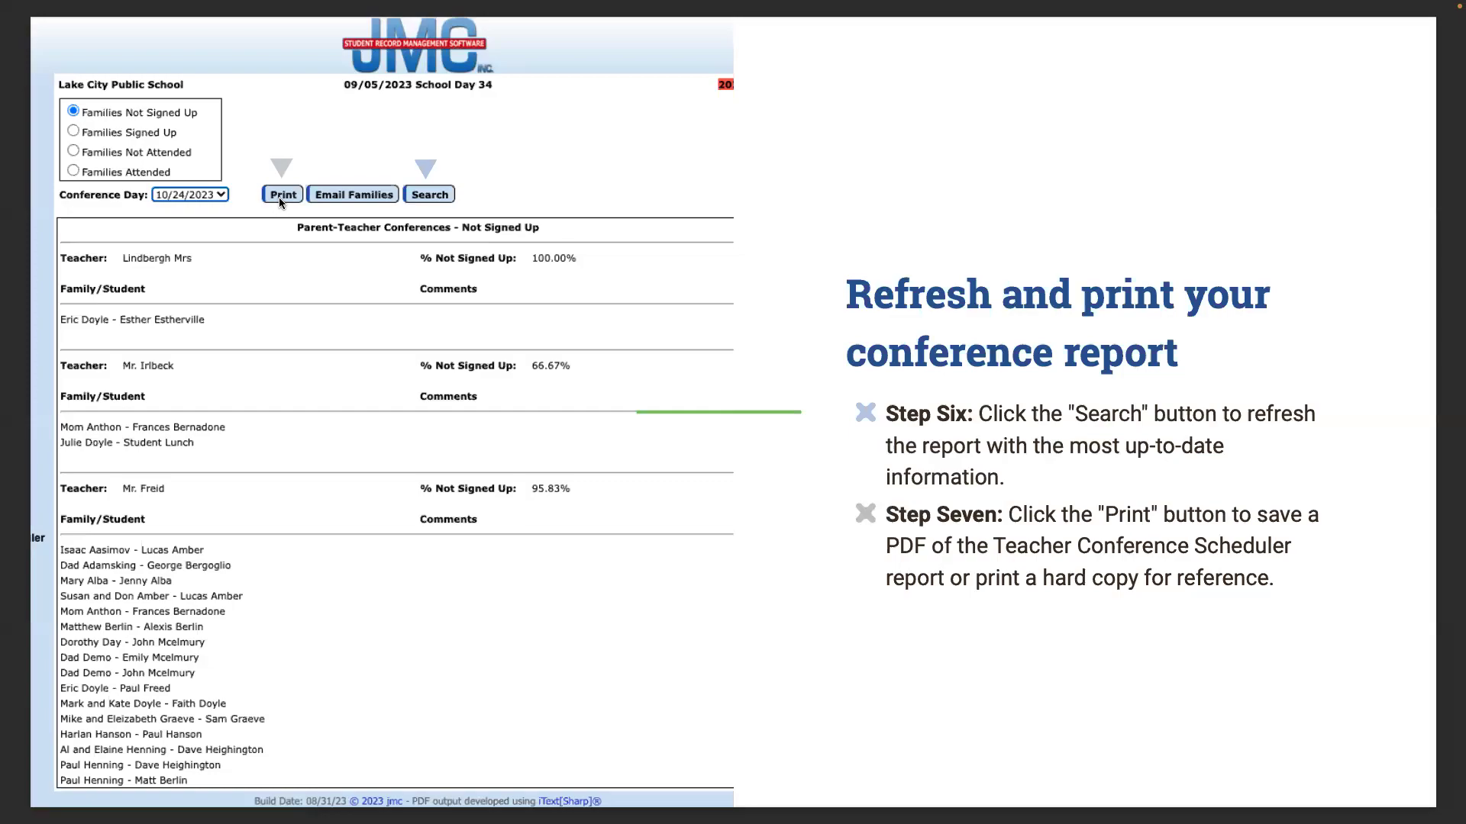
key("Right")
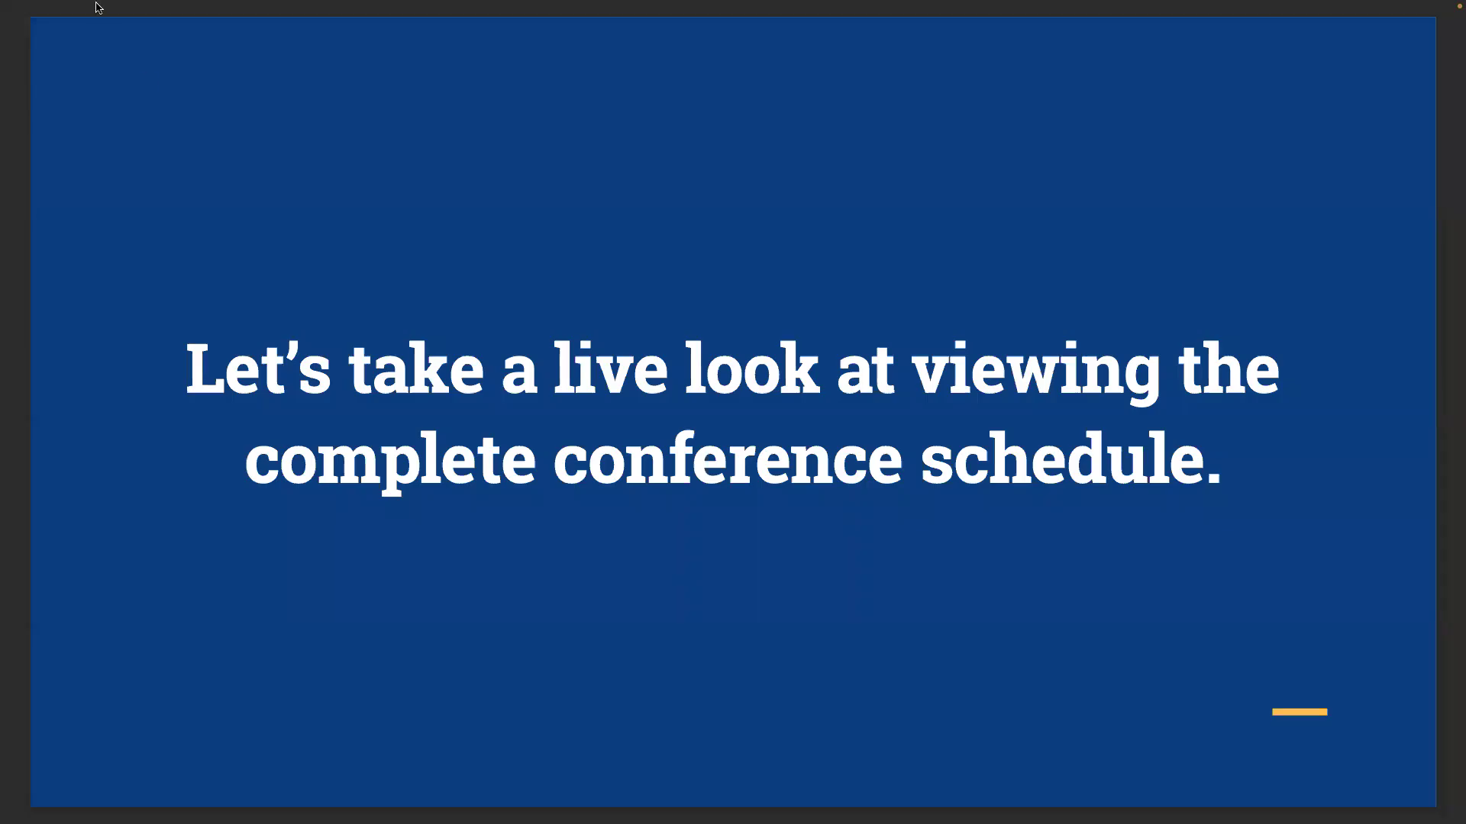
Step: Switch back to jmc Office in Chrome at full screen and open the Teacher Conference Scheduler report
mouse_move(99, 3)
left_click(54, 40)
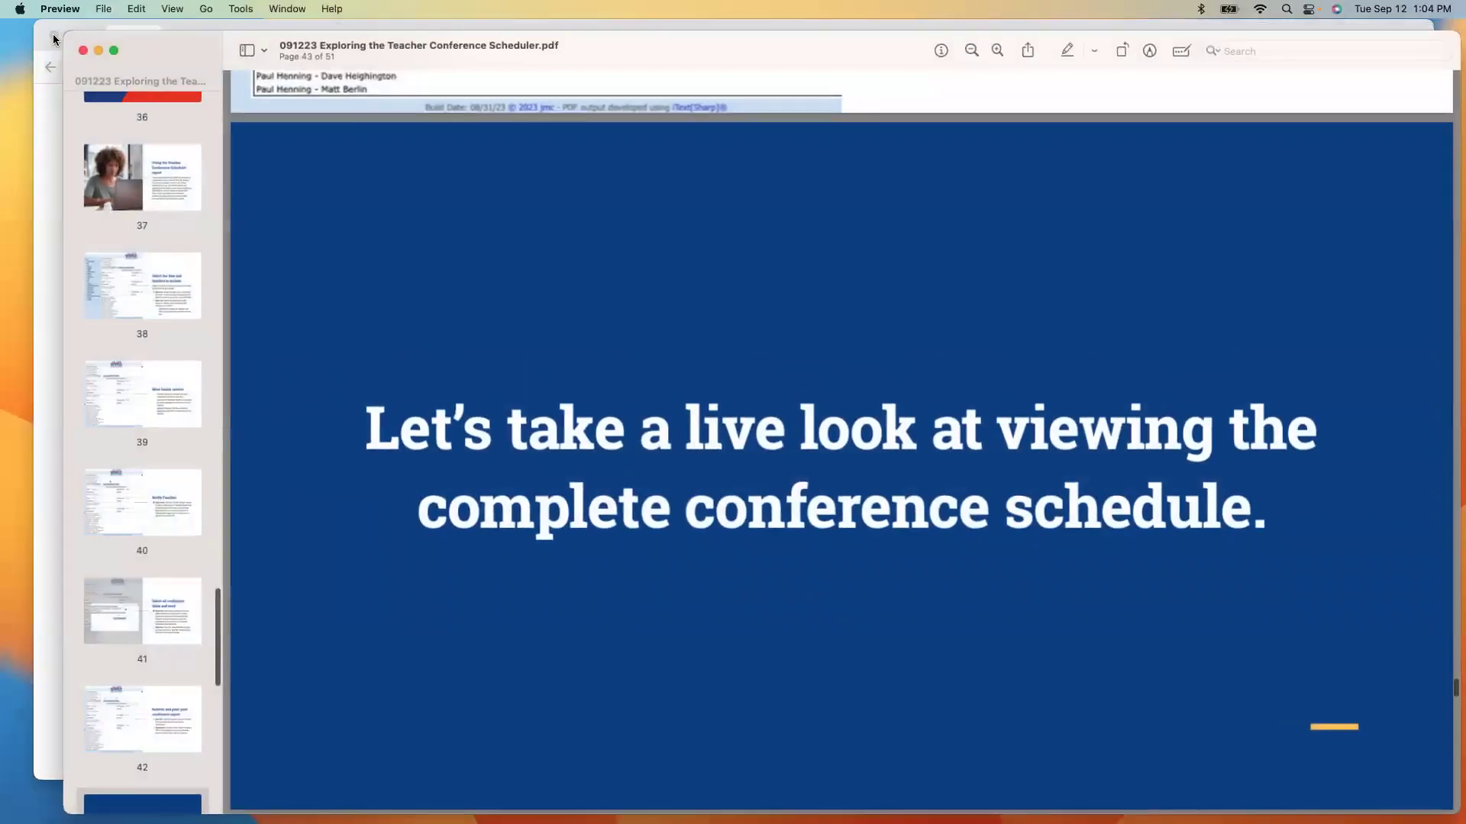
key("super+Tab")
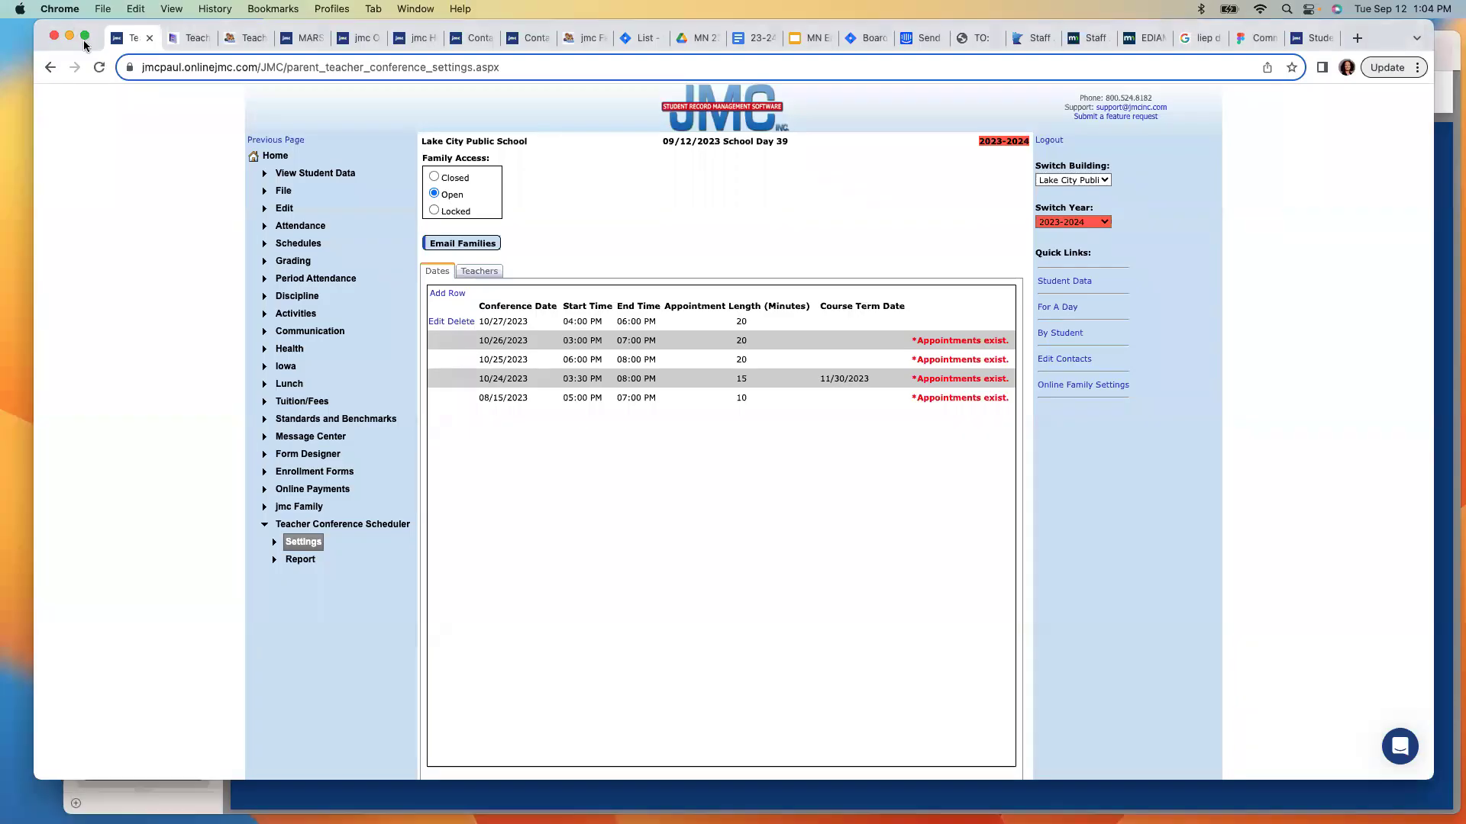
left_click(84, 37)
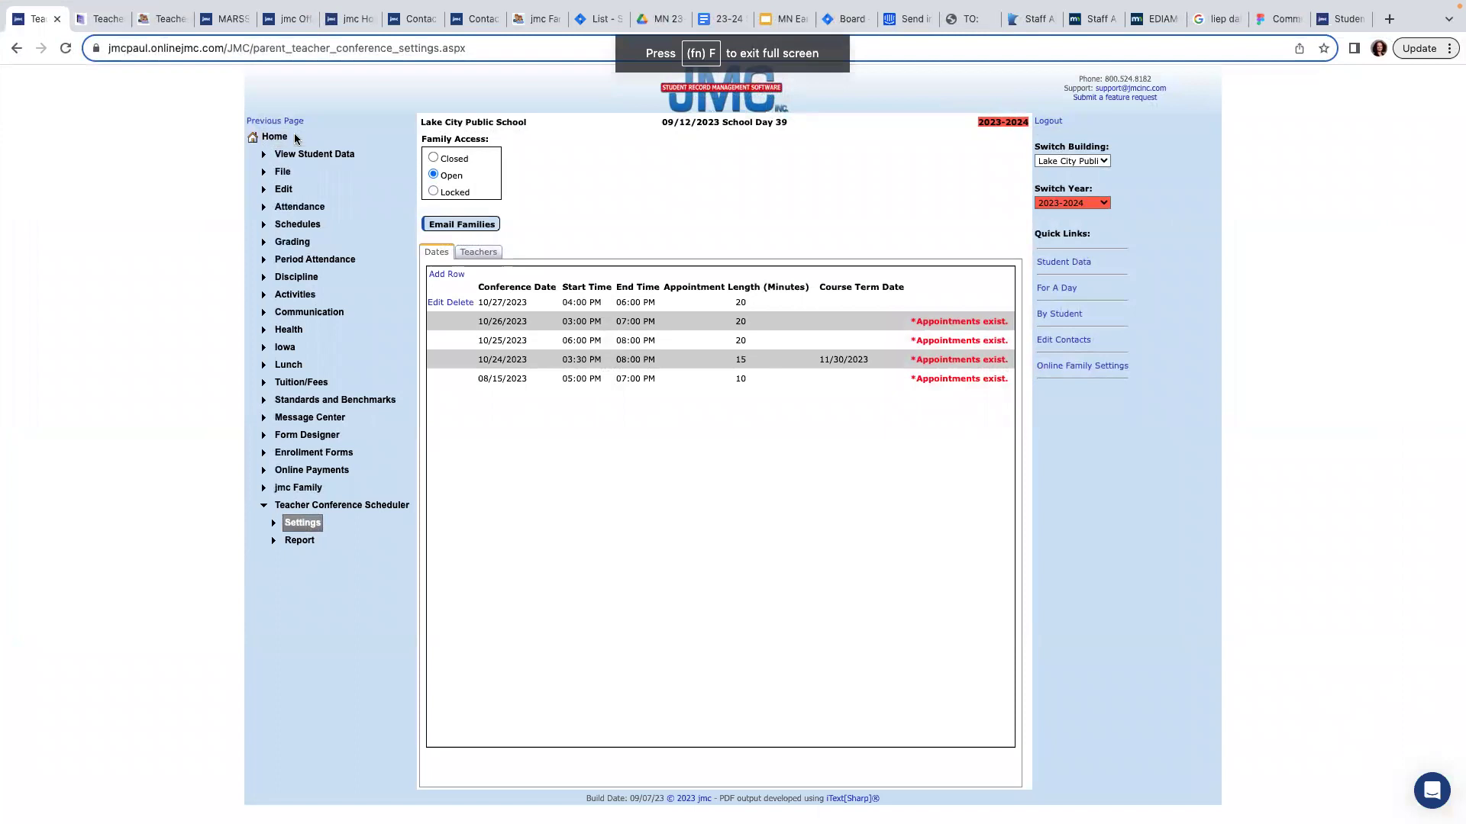
left_click(279, 136)
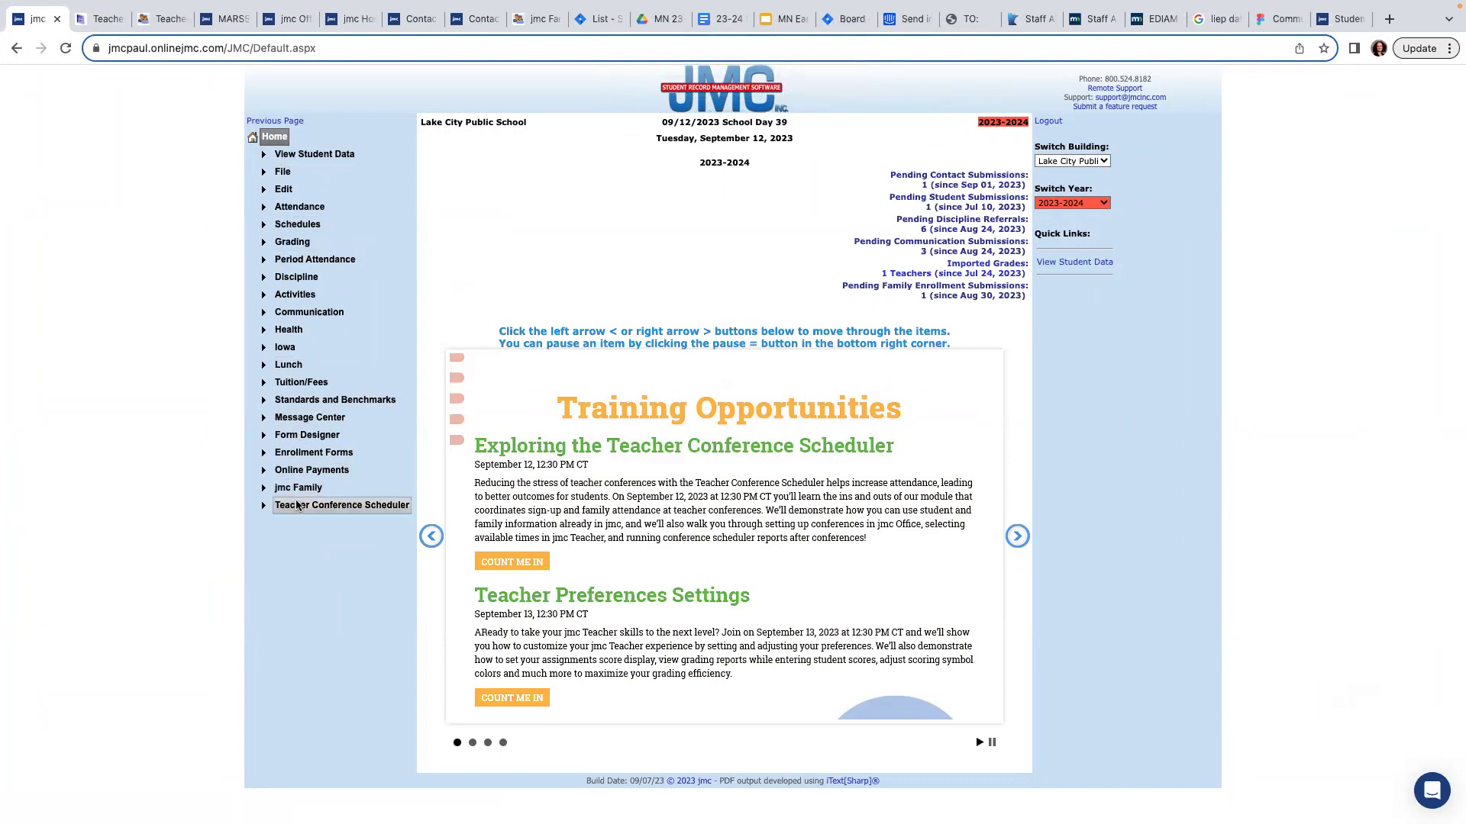
left_click(298, 506)
left_click(298, 542)
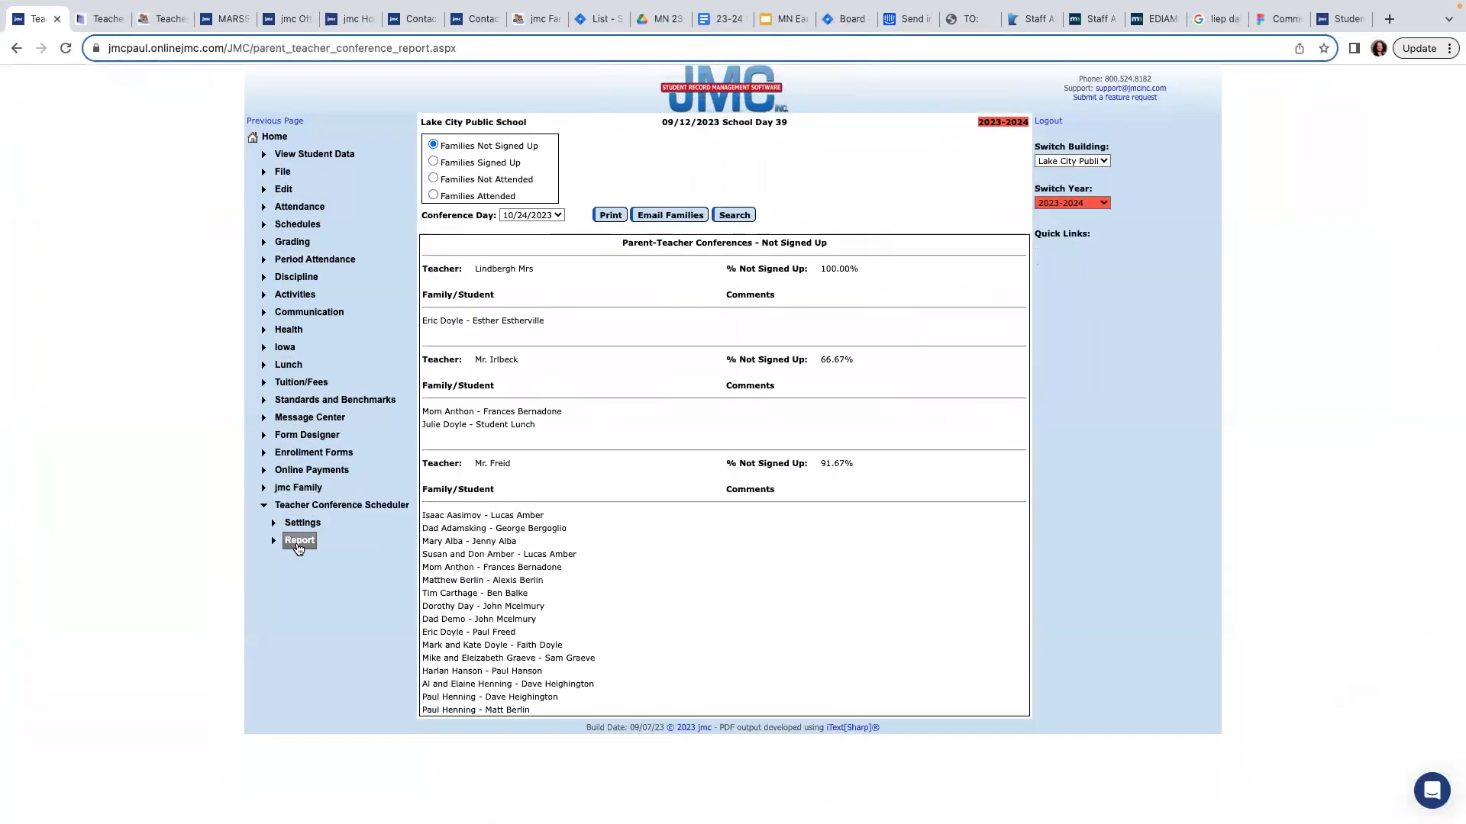
Step: Set the report's Conference Day to 10/25/2023 and review the families not signed up for each teacher
left_click(559, 215)
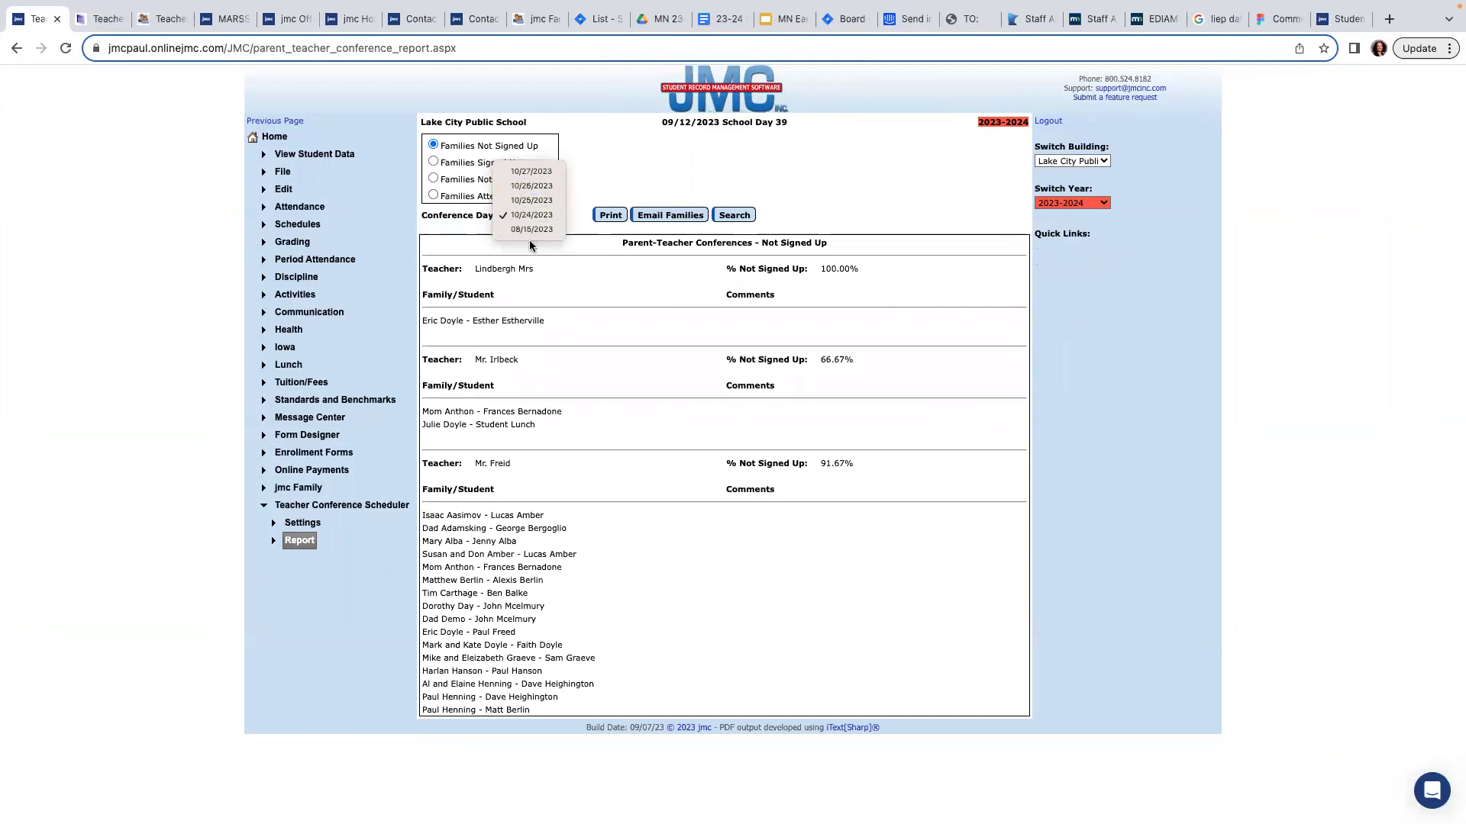
left_click(530, 200)
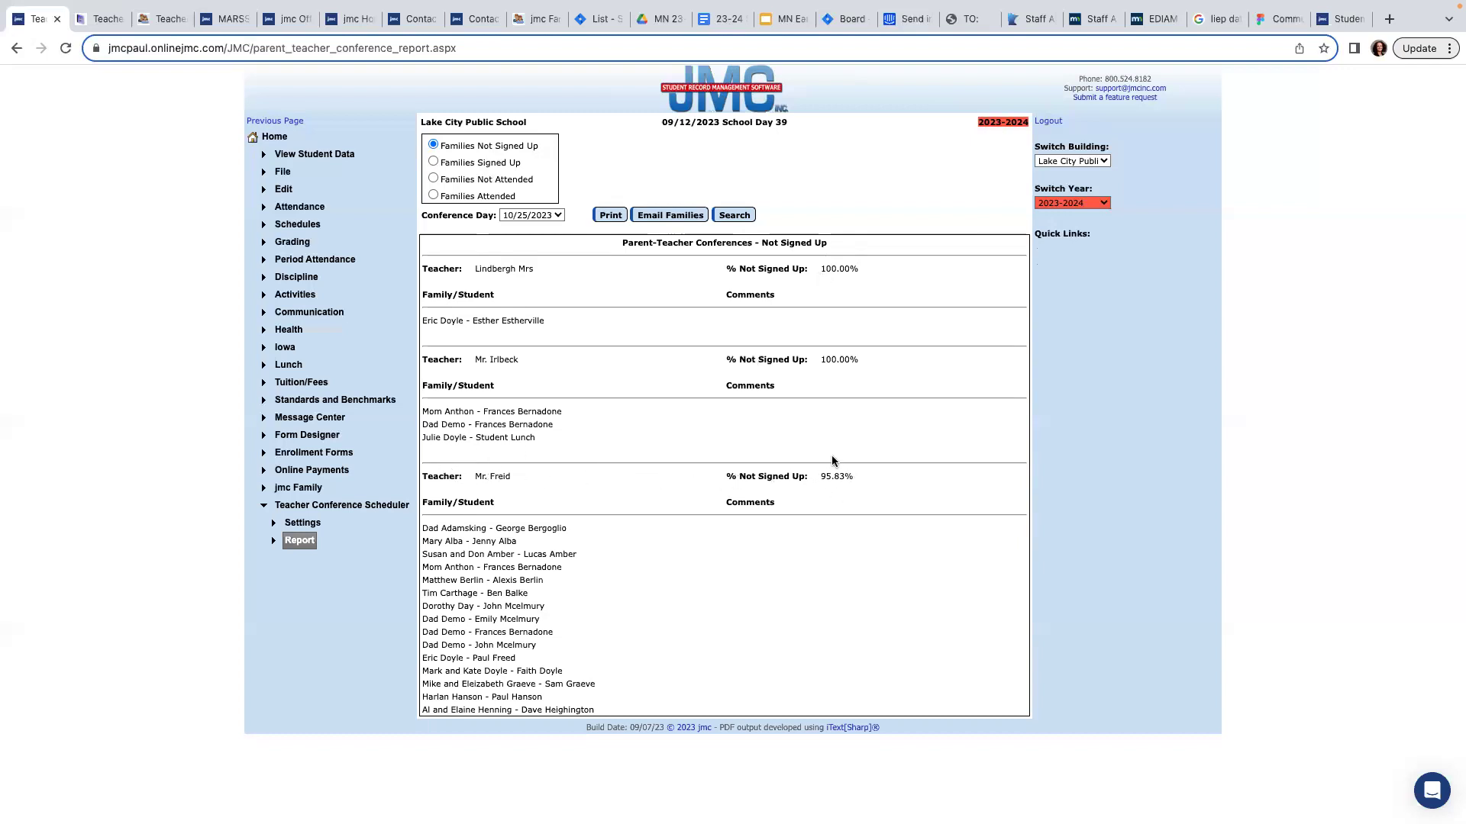
scroll(790, 493, "down", 10)
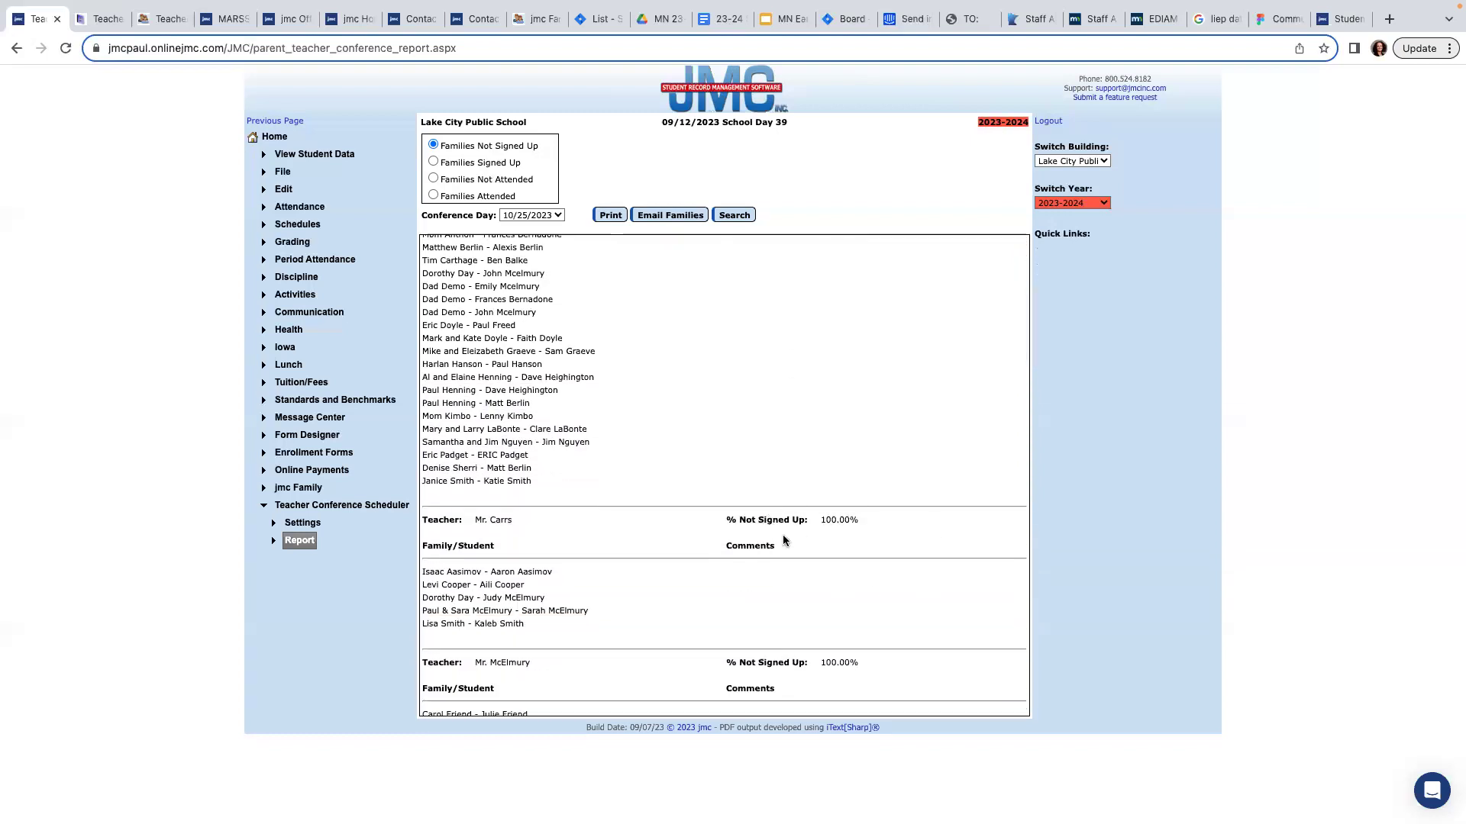
scroll(781, 535, "down", 6)
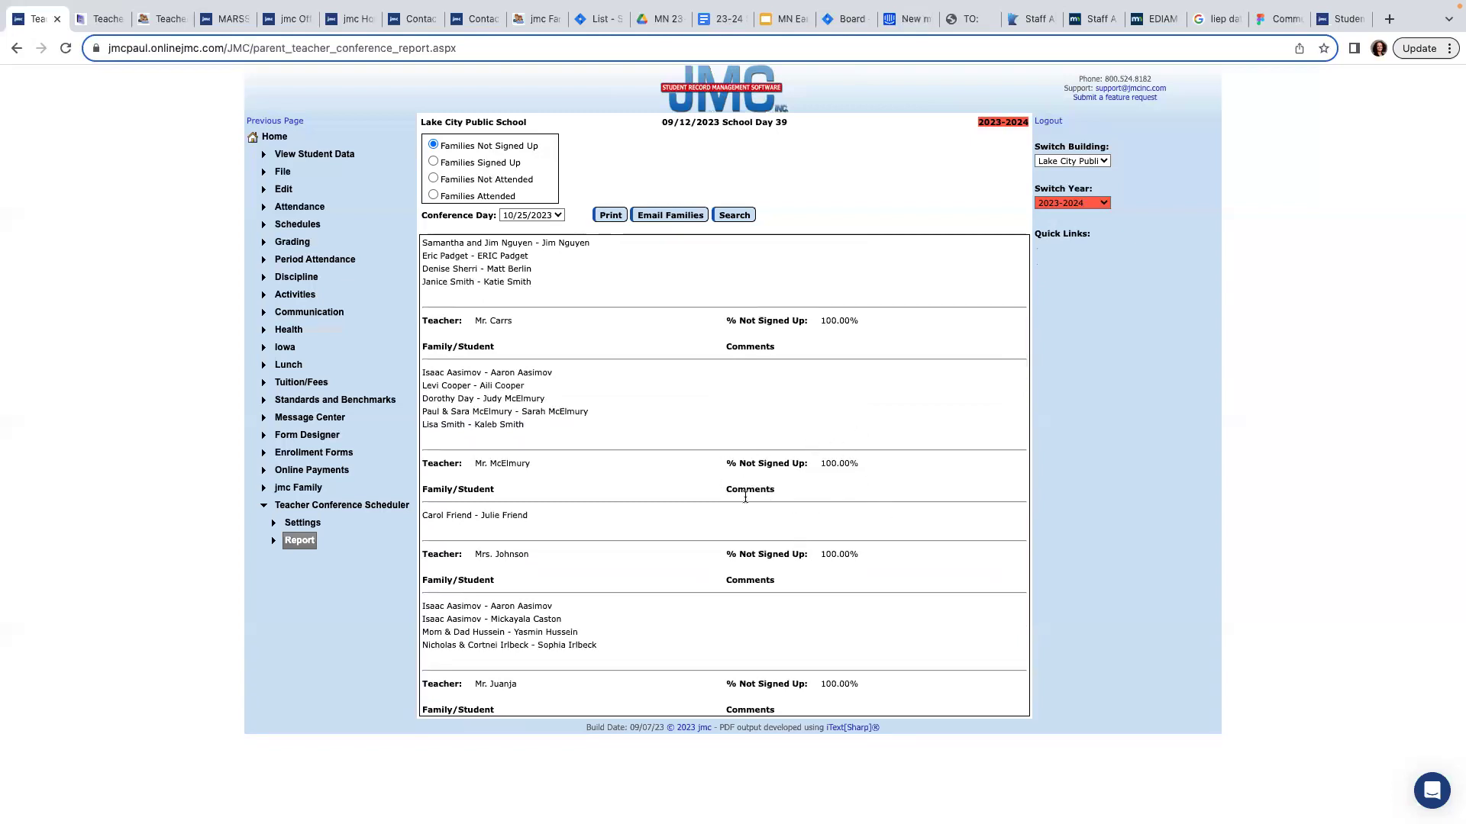
scroll(688, 416, "up", 5)
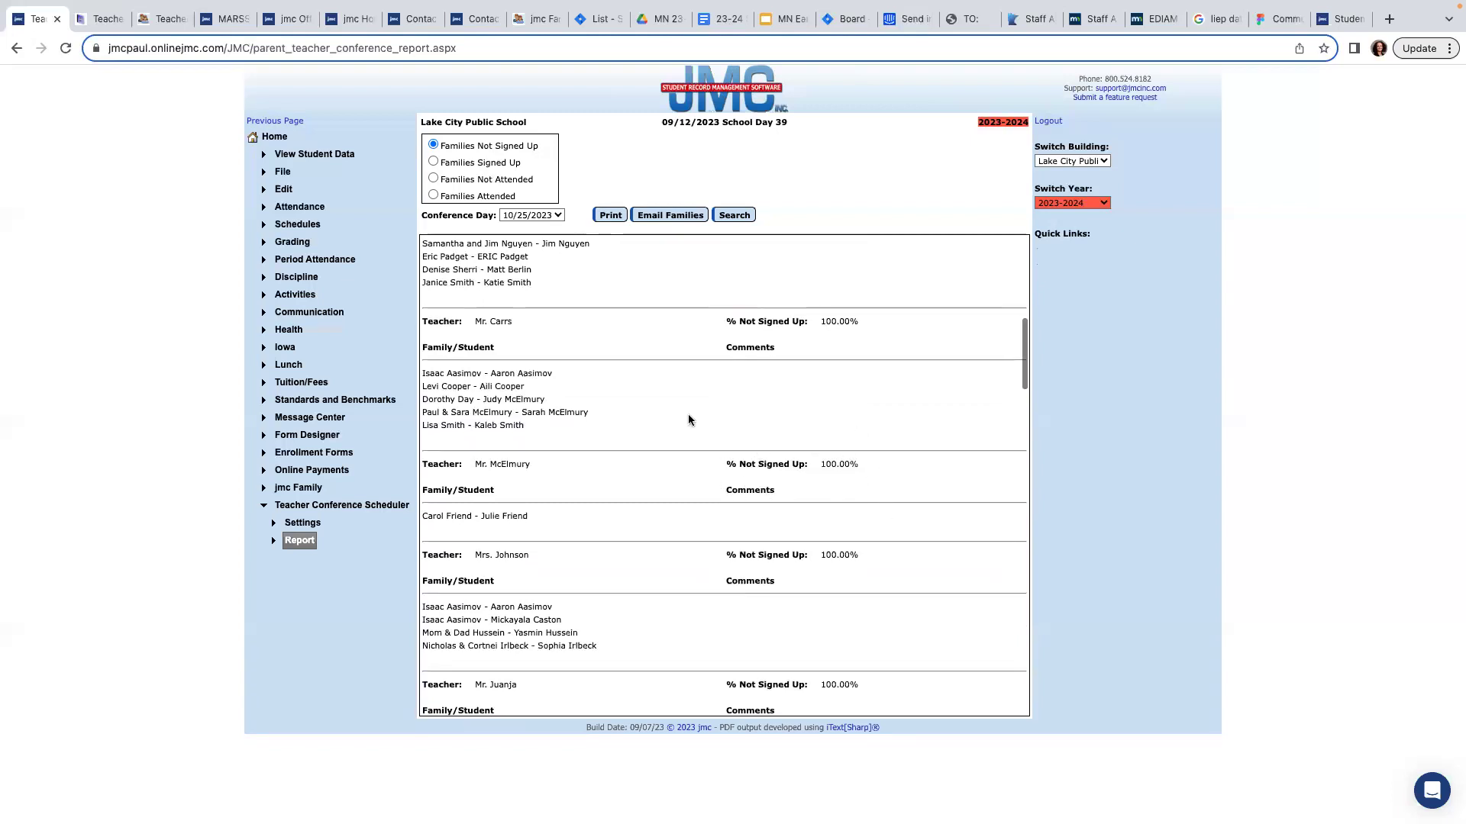
scroll(689, 414, "up", 10)
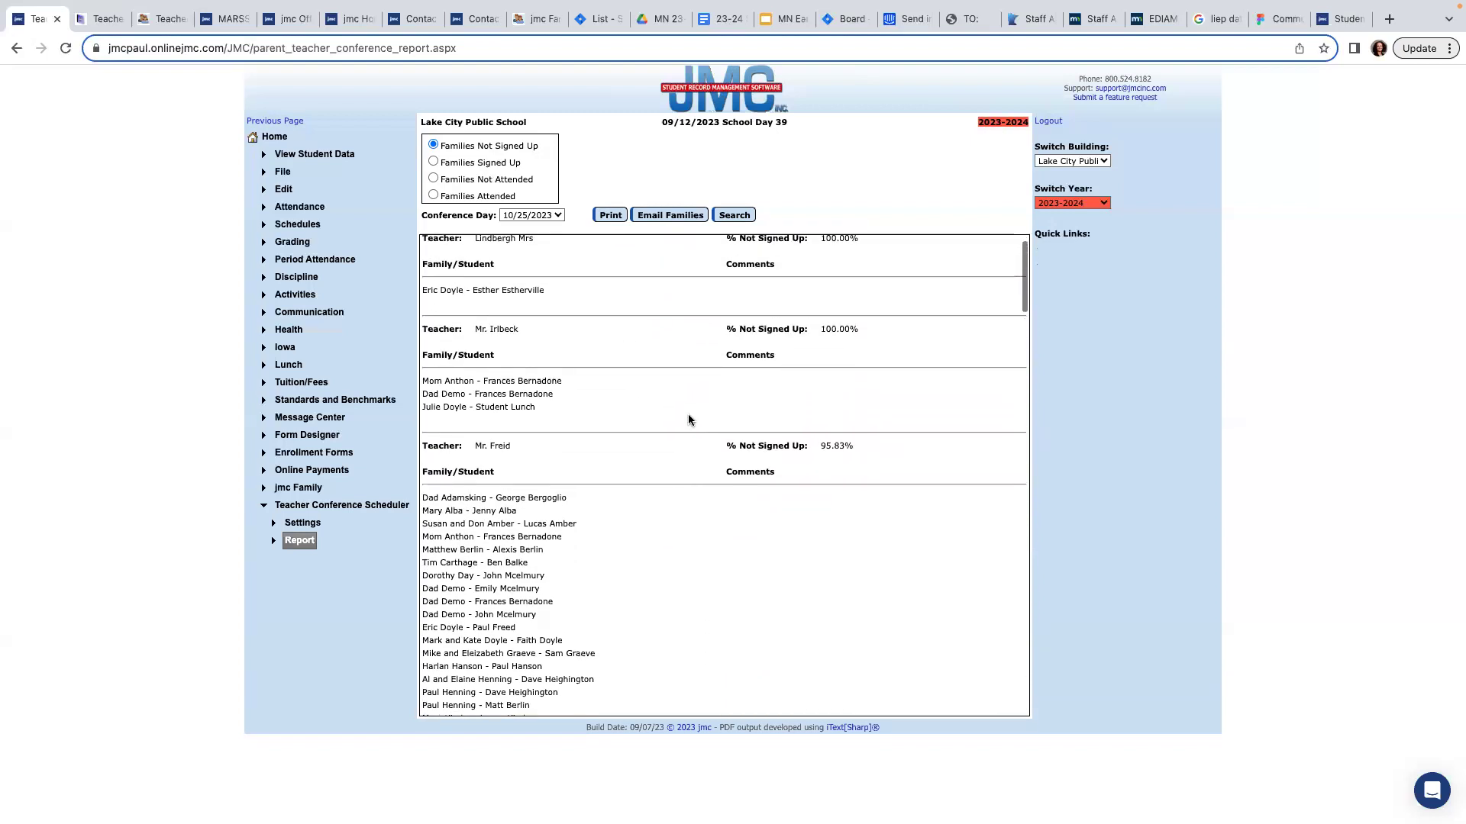
Step: View the Families Signed Up, Families Not Attended and Families Attended reports, and return to a refreshed Families Not Signed Up report
left_click(433, 163)
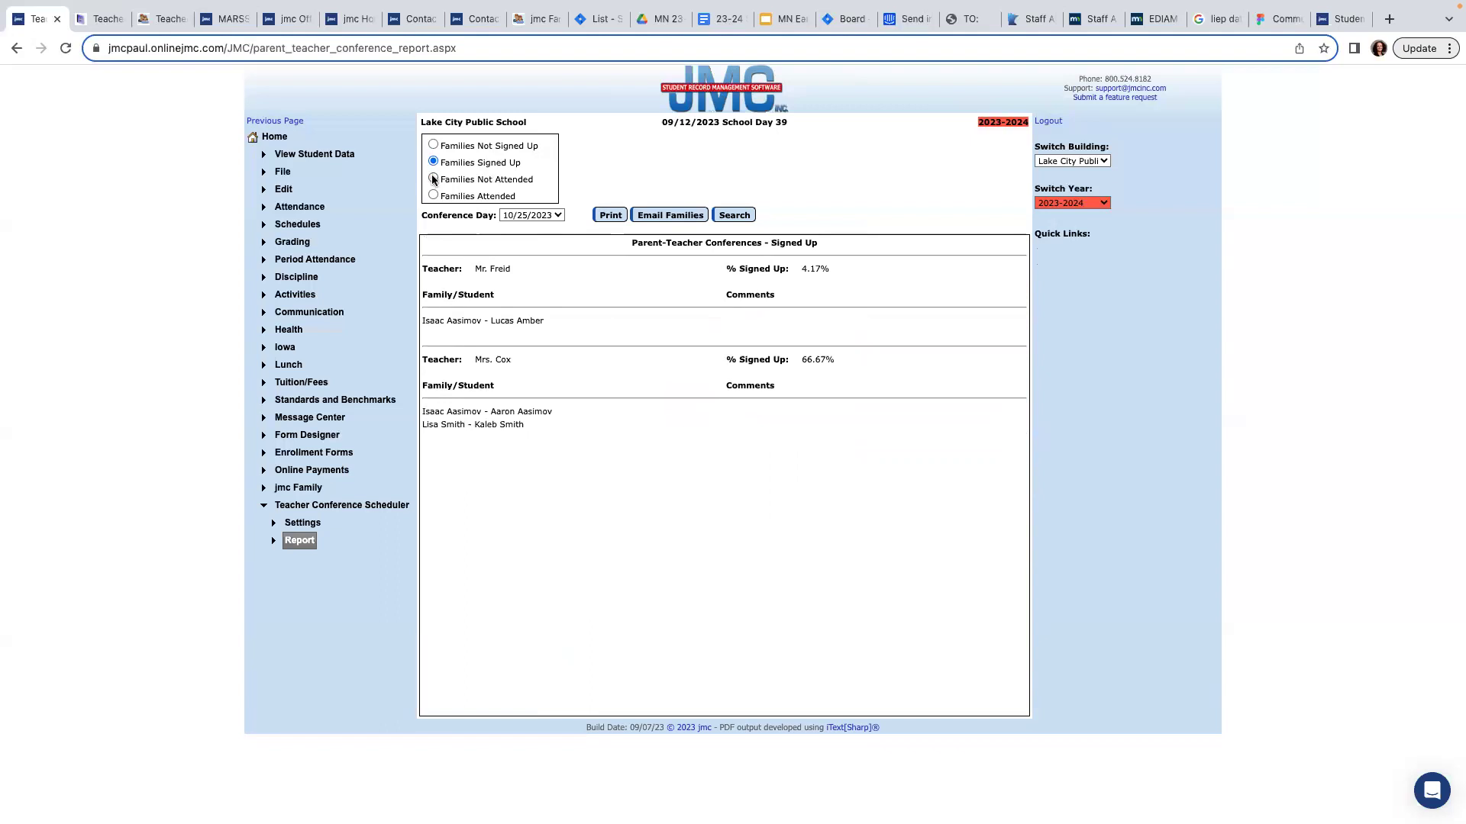
left_click(433, 180)
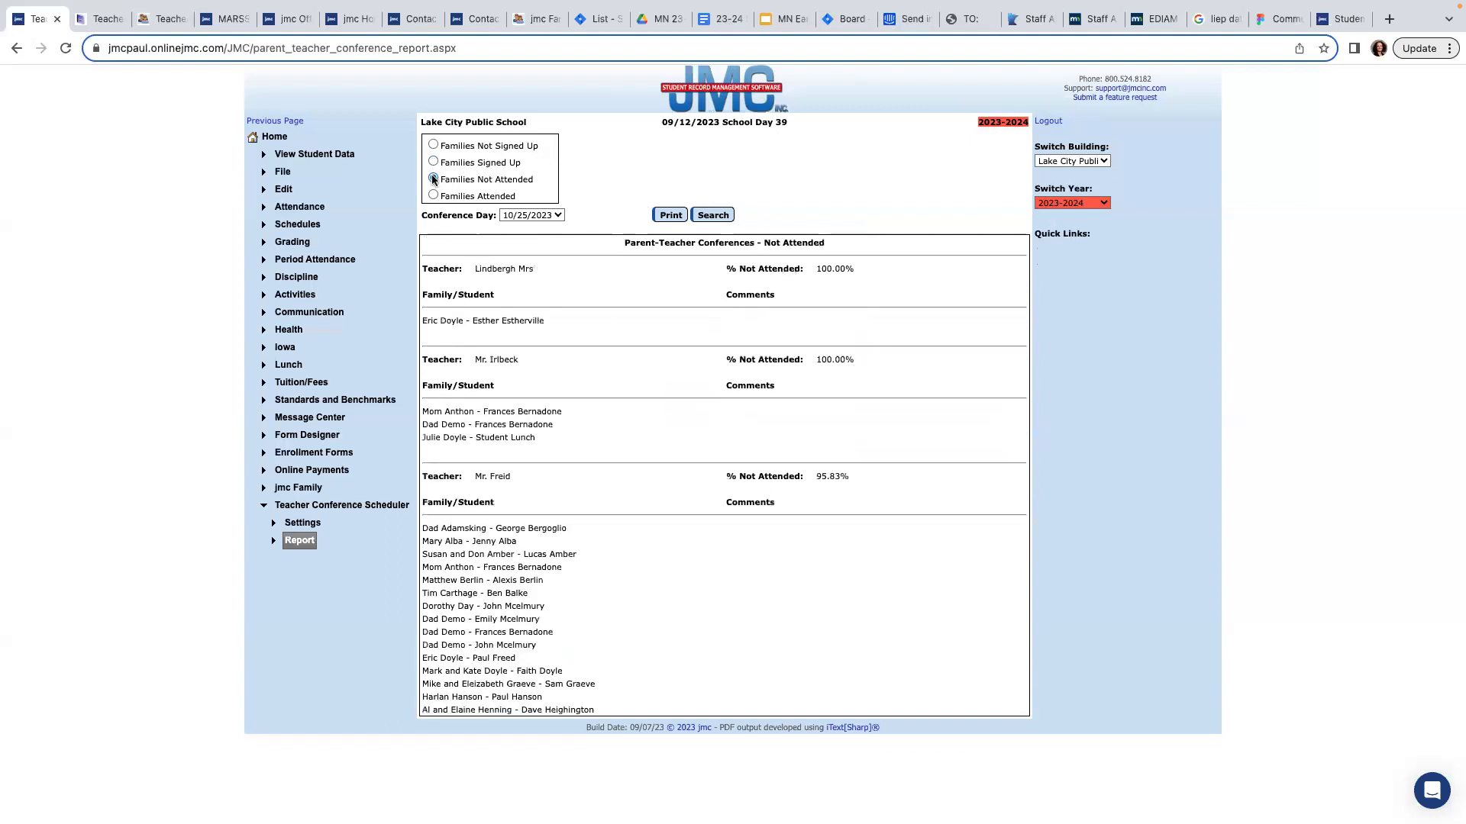
left_click(433, 195)
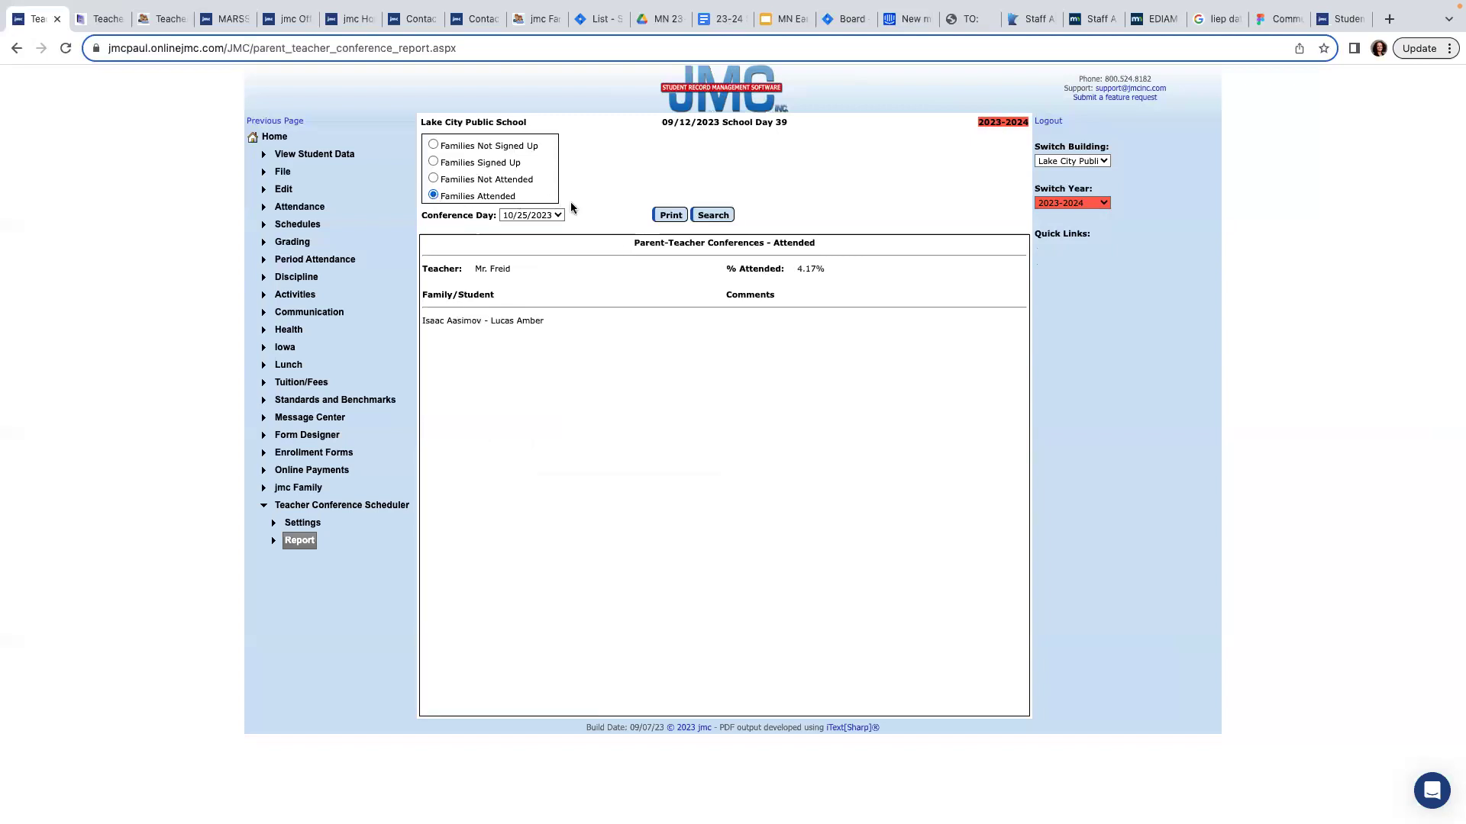
left_click(714, 217)
left_click(455, 147)
left_click(723, 215)
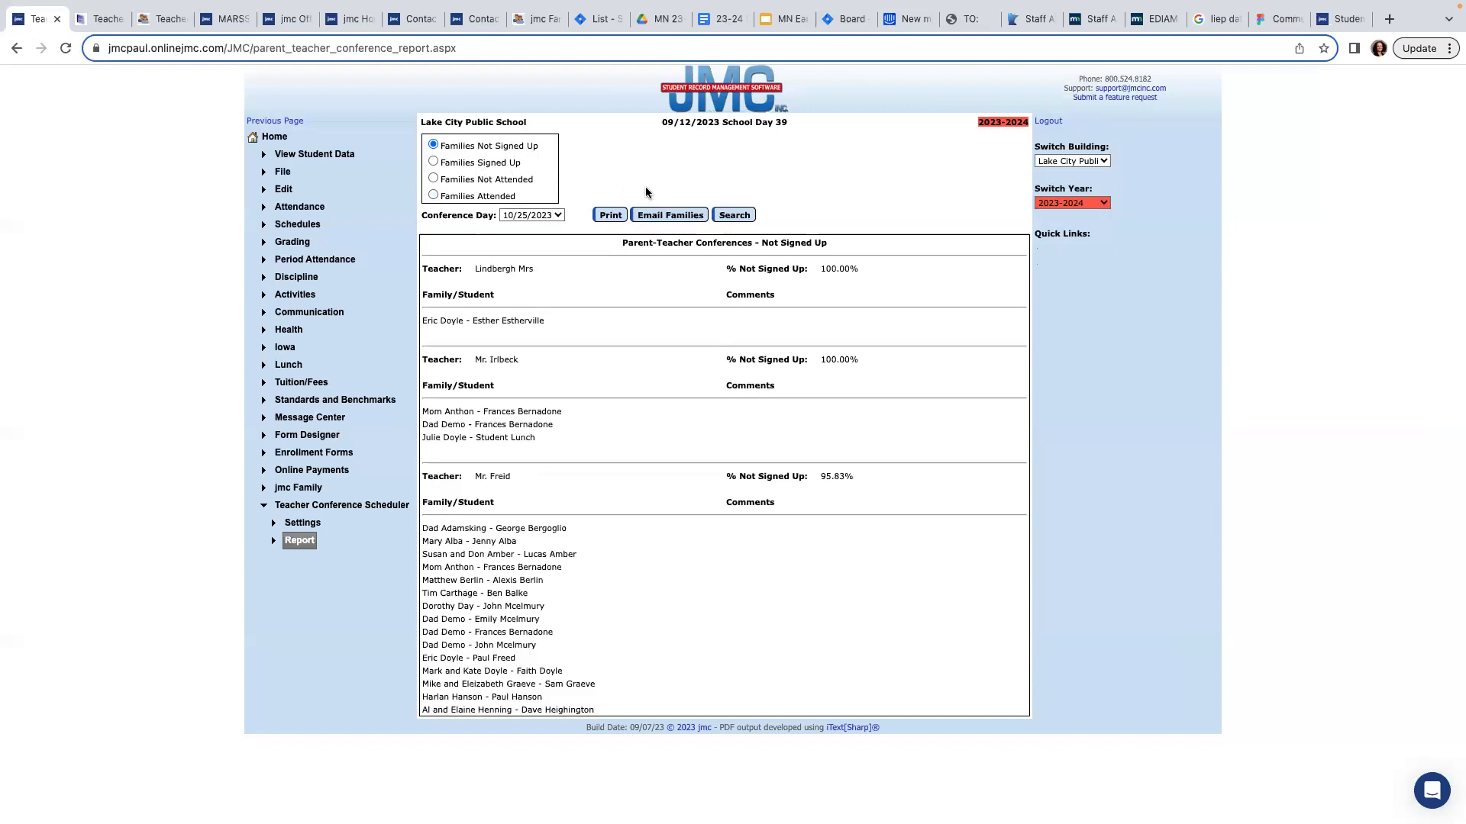
Step: Start an email to the families not signed up, add conference dates 10/24/2023, 10/27/2023 and 10/26/2023, and close the dialog without emailing
left_click(669, 217)
left_click(669, 217)
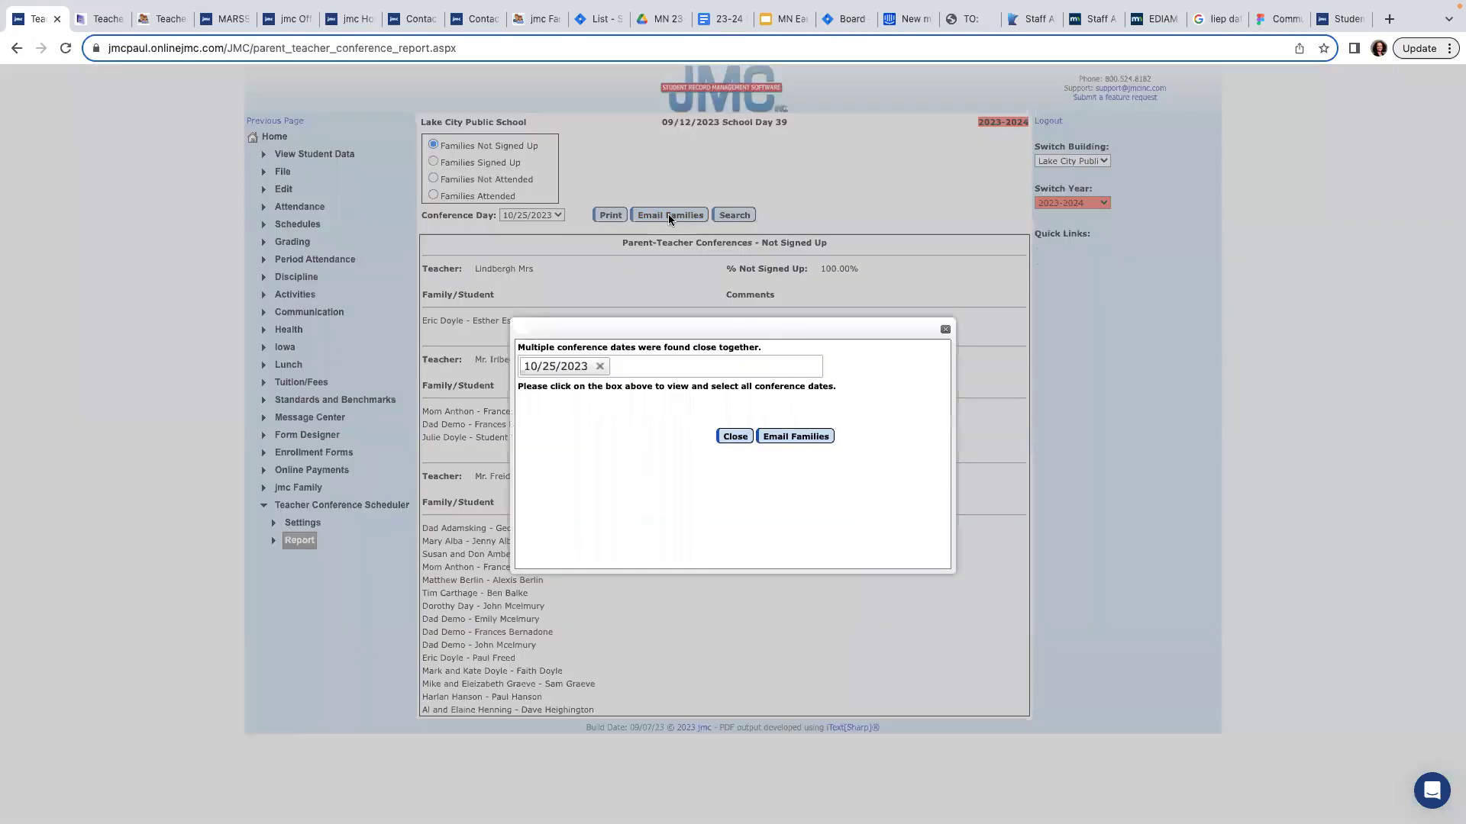
left_click(684, 368)
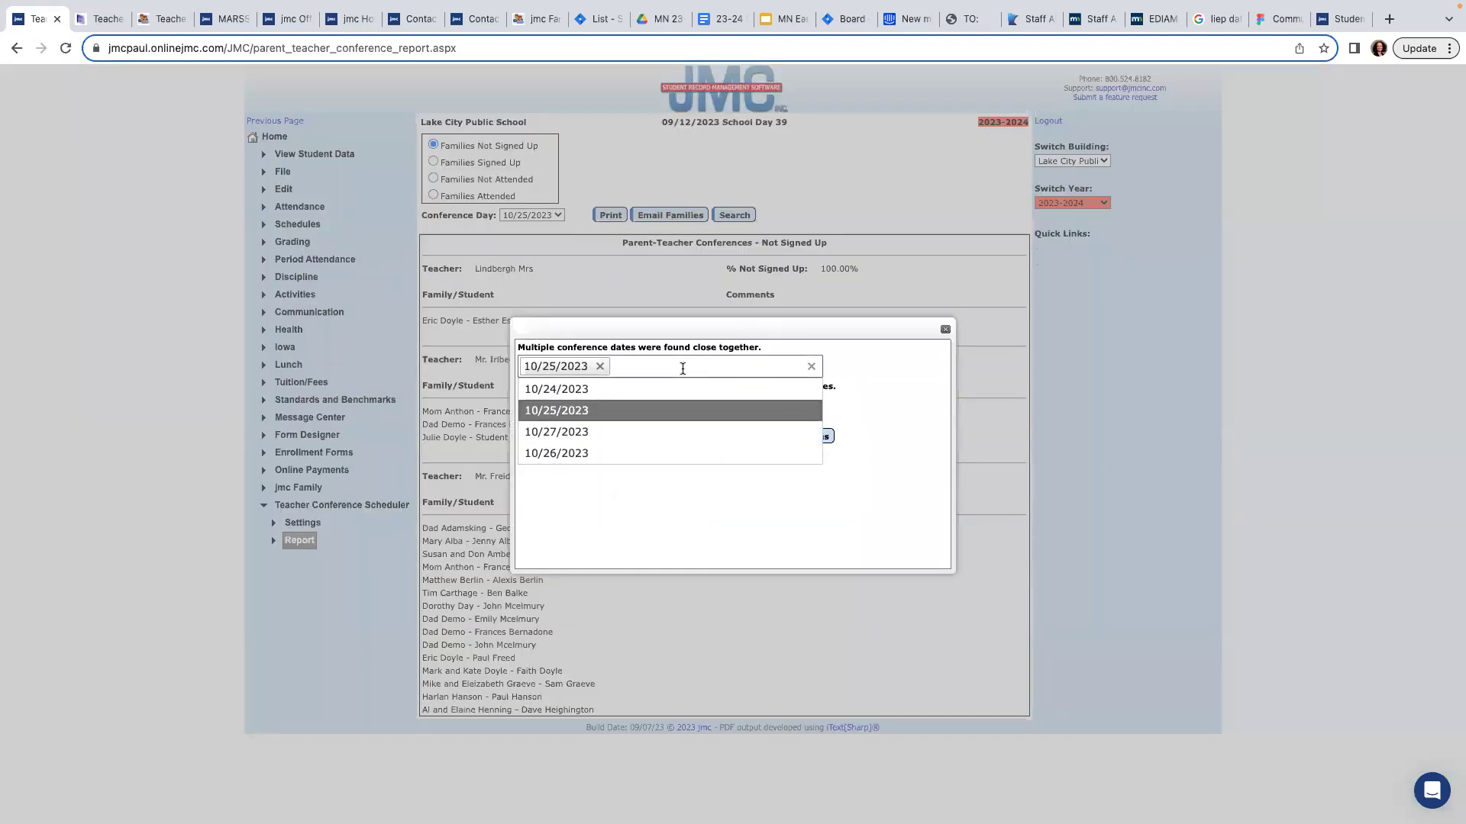
left_click(646, 387)
left_click(719, 365)
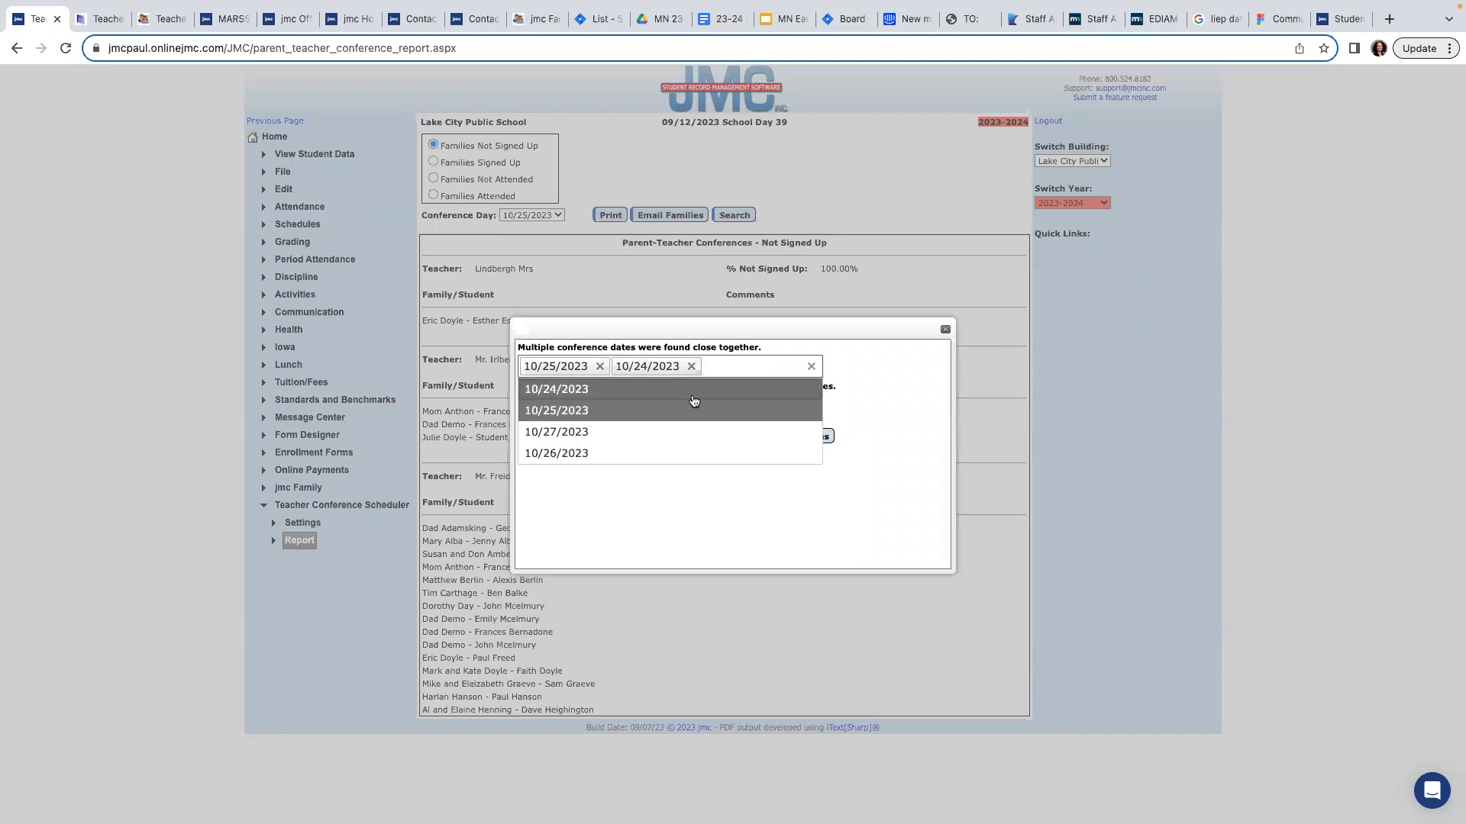
left_click(670, 429)
left_click(663, 392)
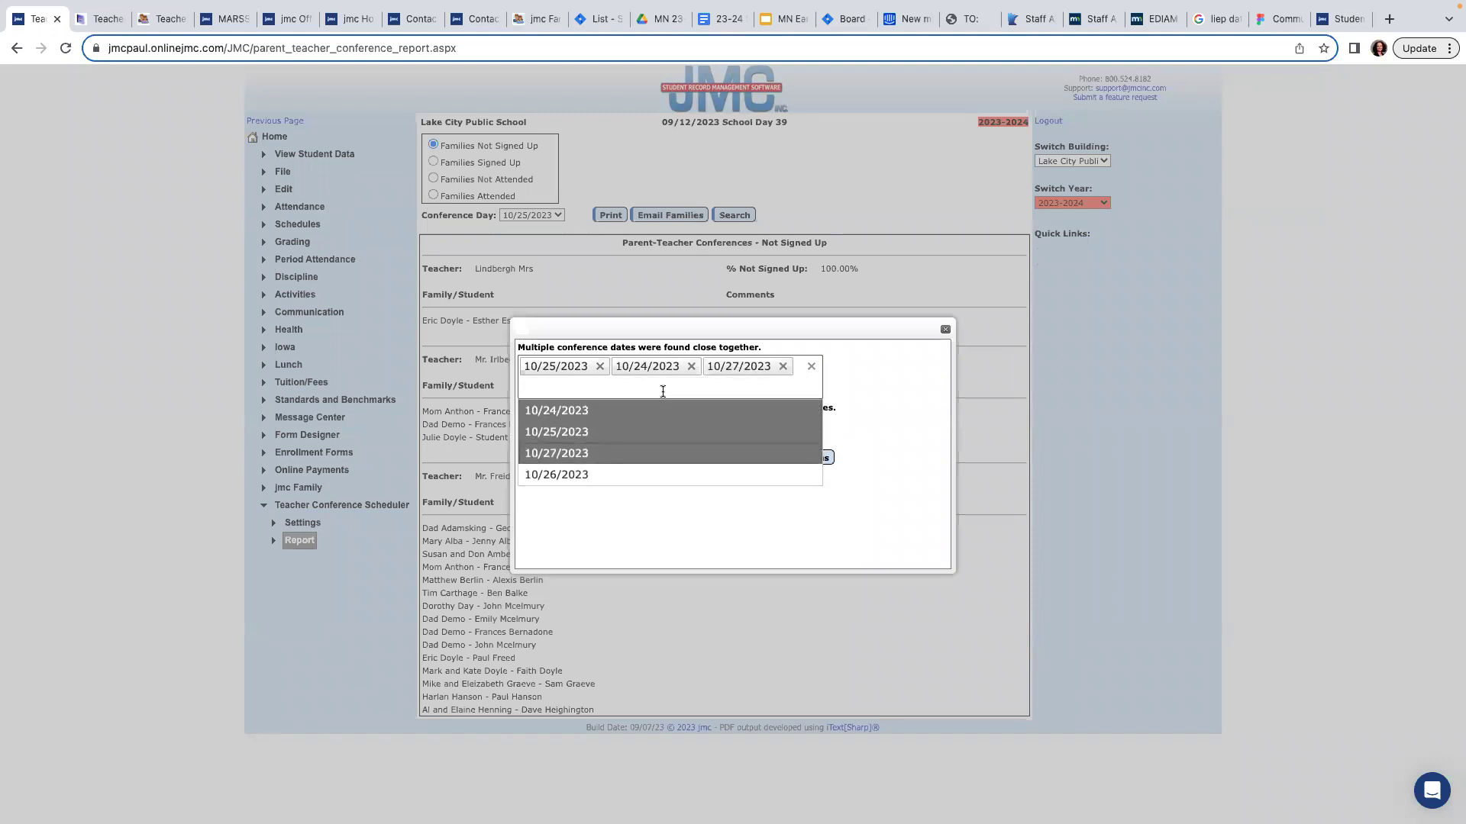
left_click(634, 475)
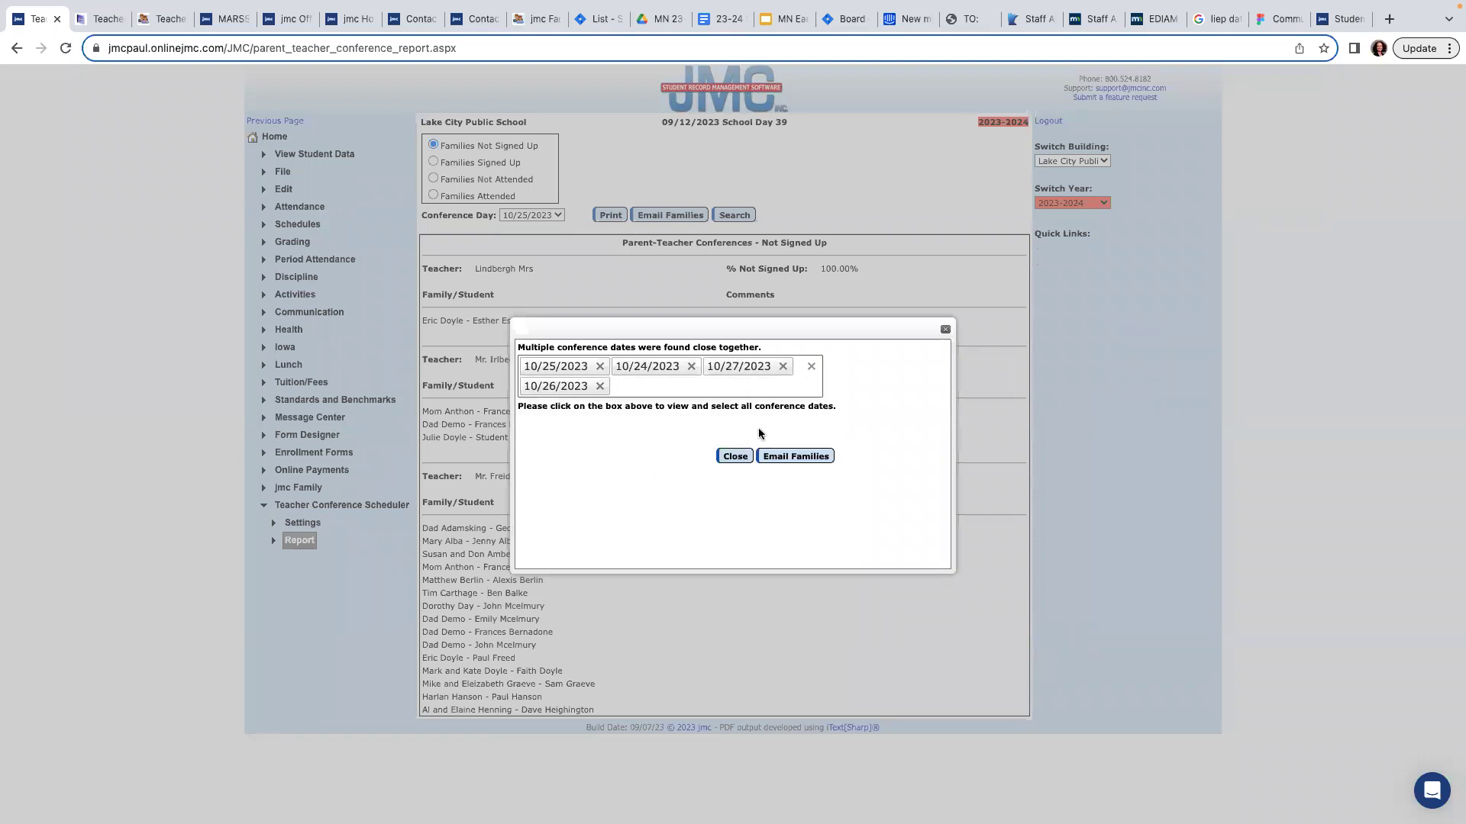
left_click(731, 456)
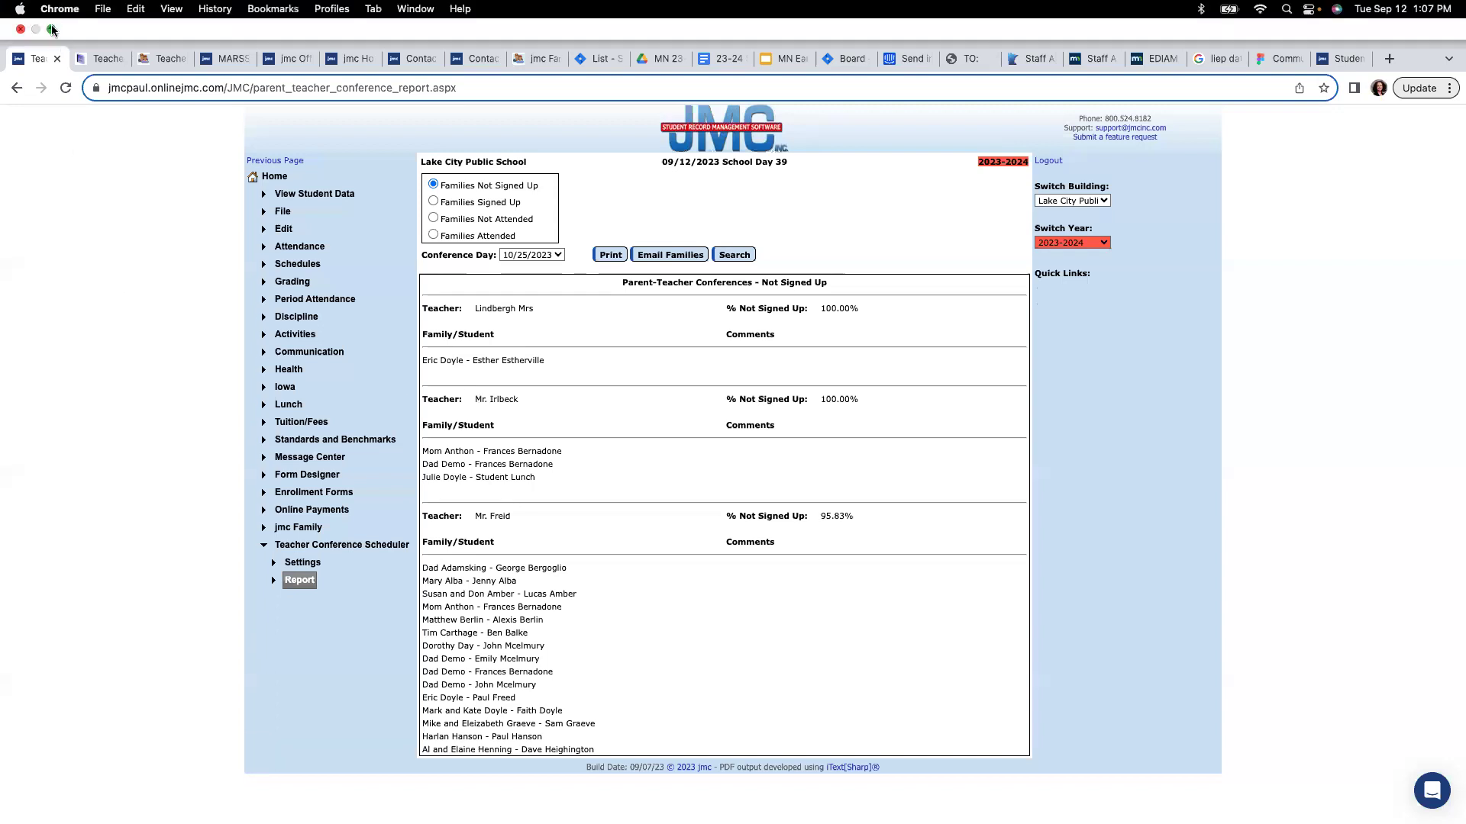
Step: Take the jmc Office window out of full screen and switch to the presentation PDF in Preview
left_click(51, 29)
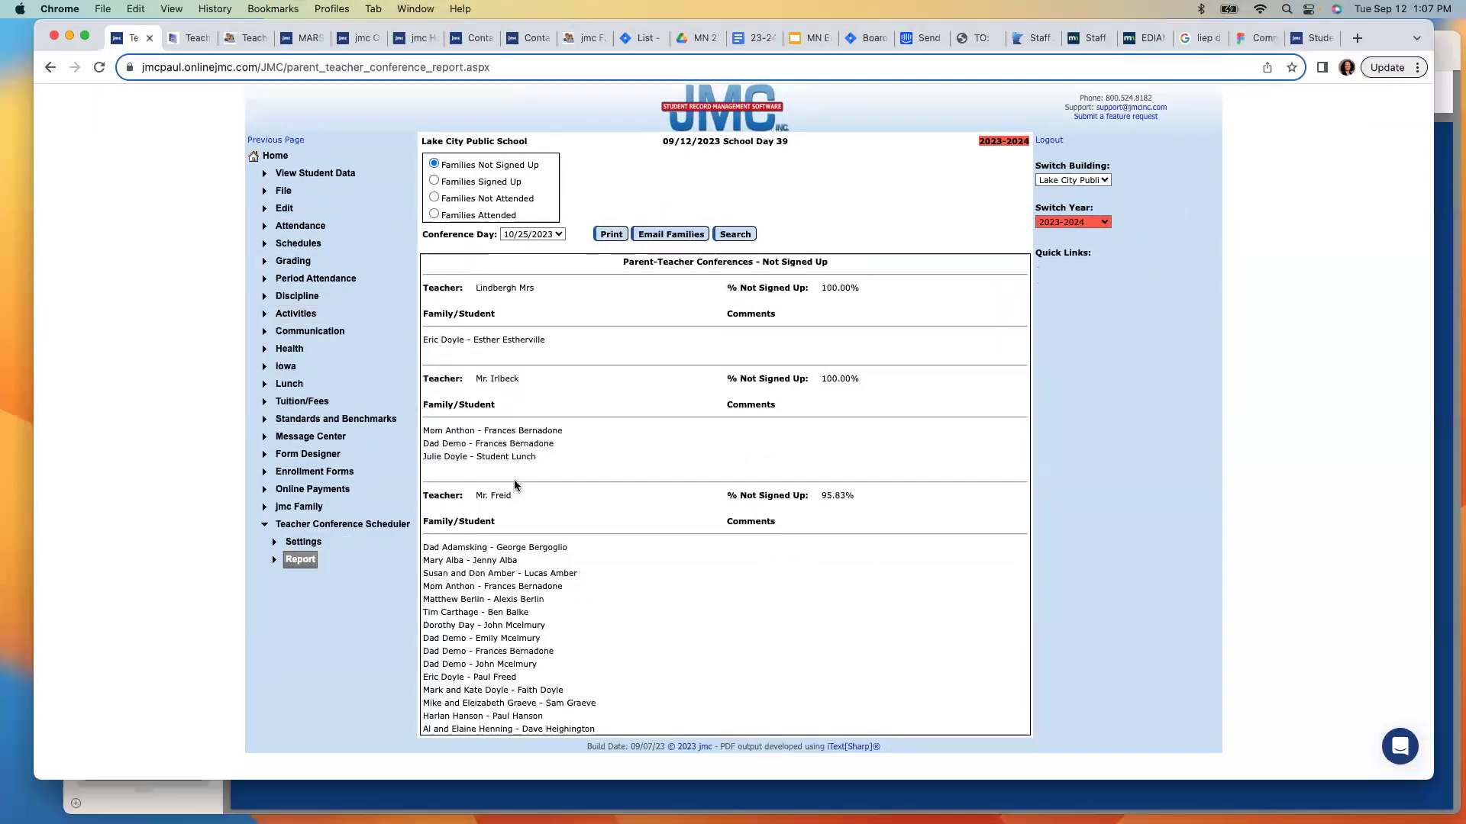
left_click(534, 800)
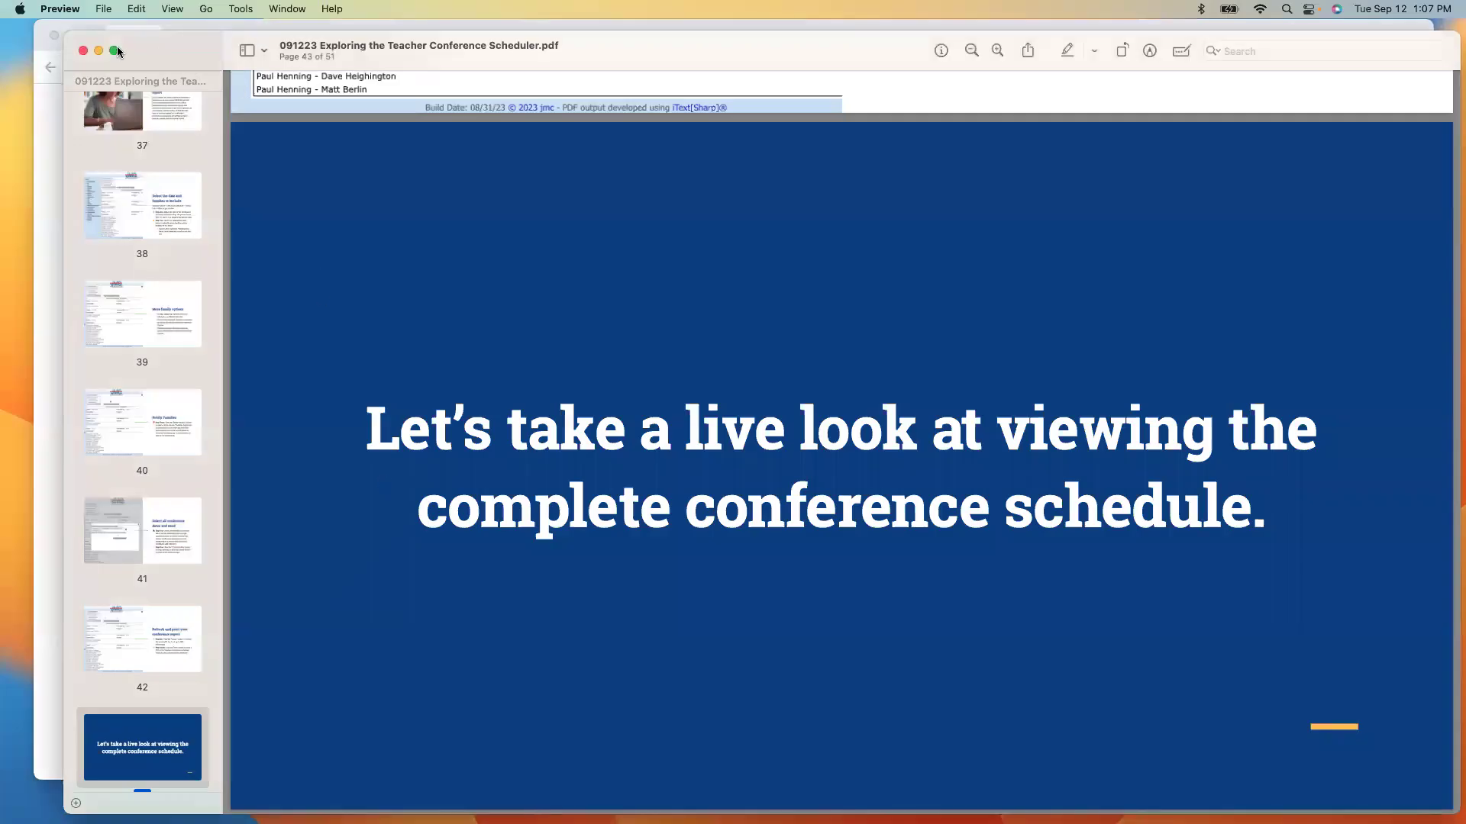